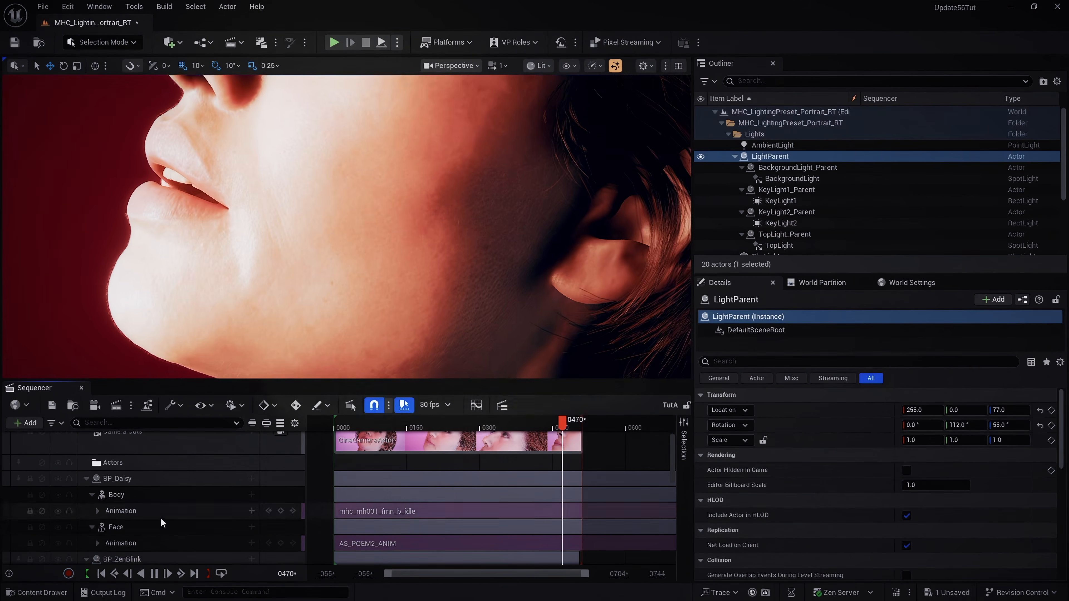
Open the Take Recorder and load the TutA sequence as the one to record into.
{"action": "left_click", "coordinate": [101, 574]}
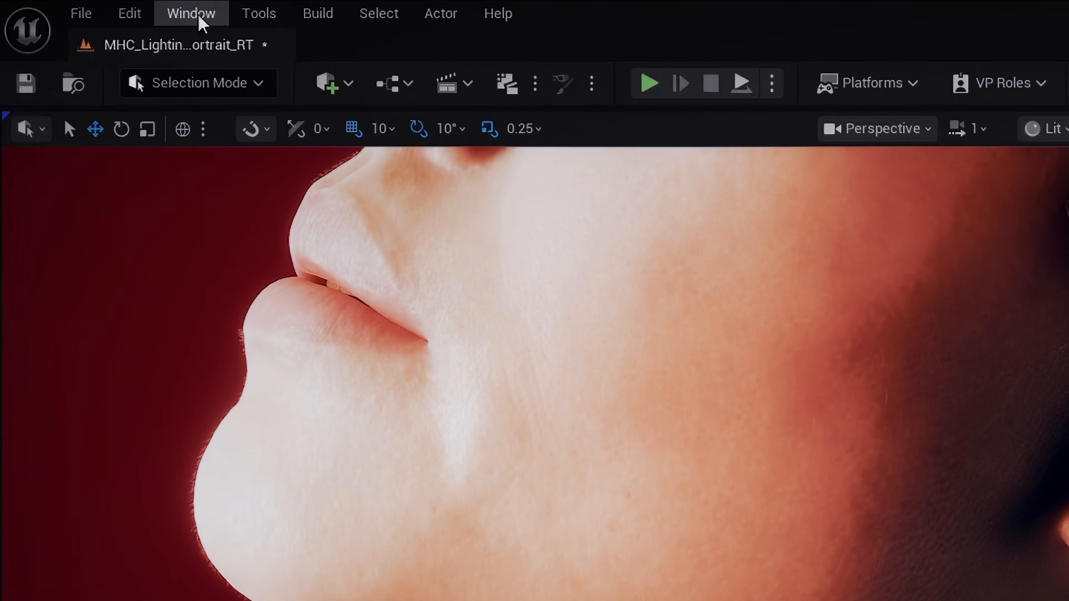
{"action": "left_click", "coordinate": [97, 8]}
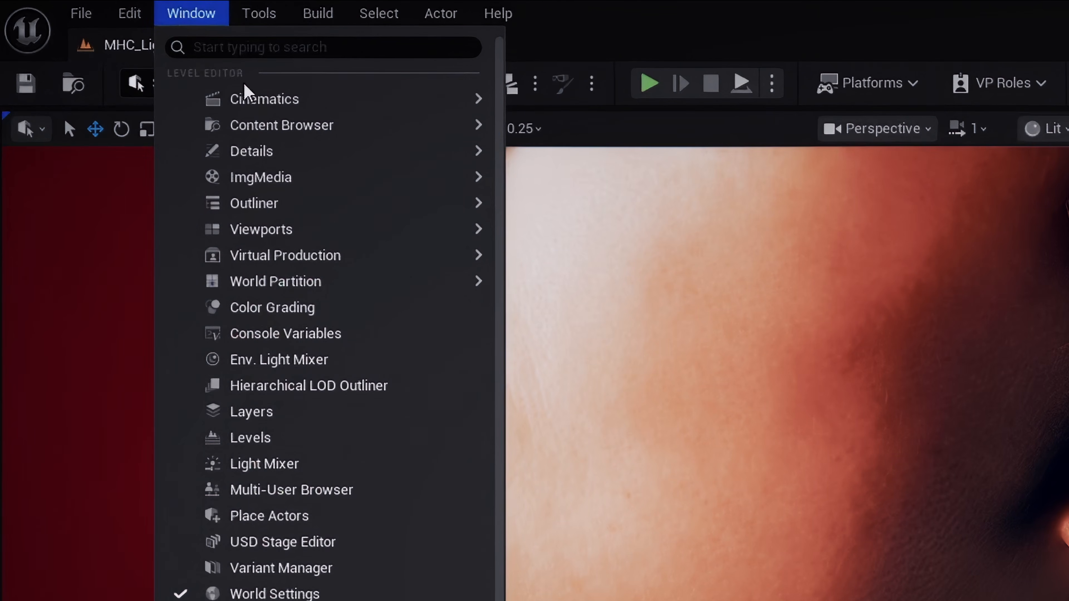
{"action": "mouse_move", "coordinate": [240, 99]}
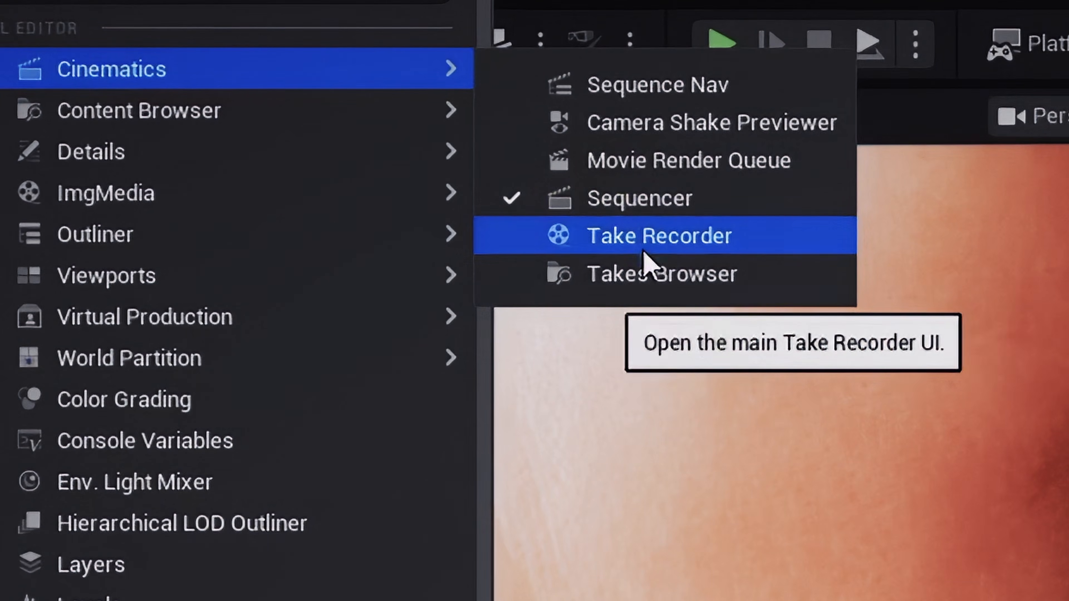
{"action": "left_click", "coordinate": [608, 206]}
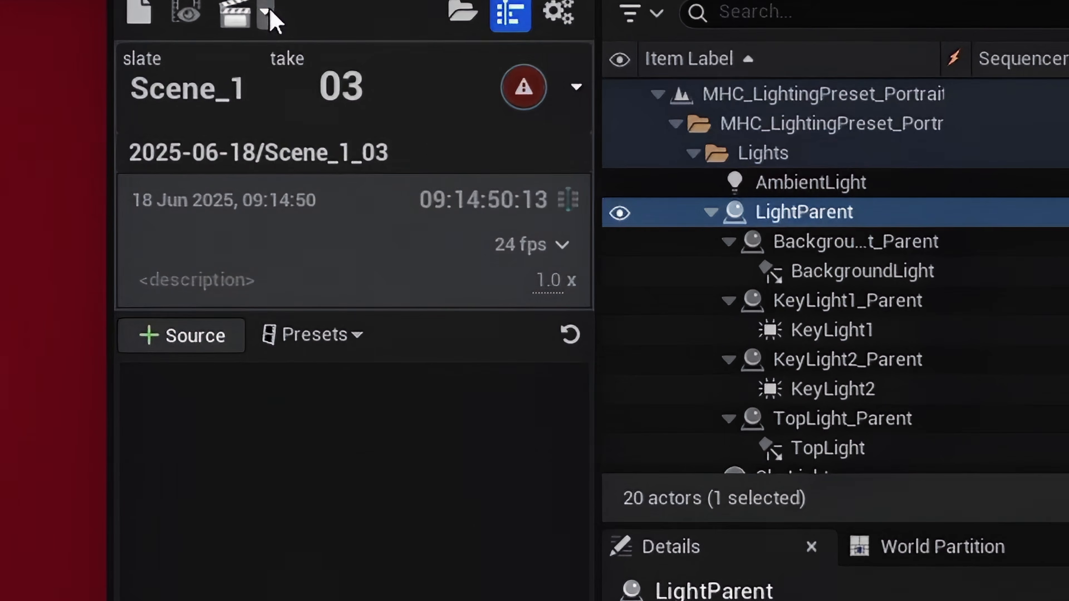
{"action": "left_click", "coordinate": [266, 12]}
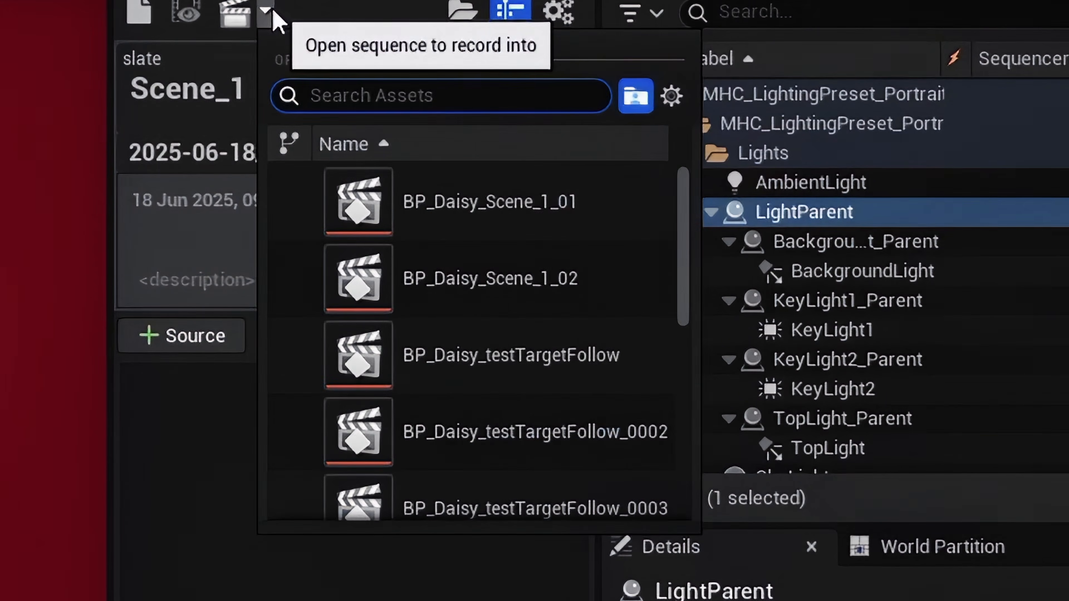
{"action": "left_click_drag", "start_coordinate": [684, 236], "coordinate": [692, 490]}
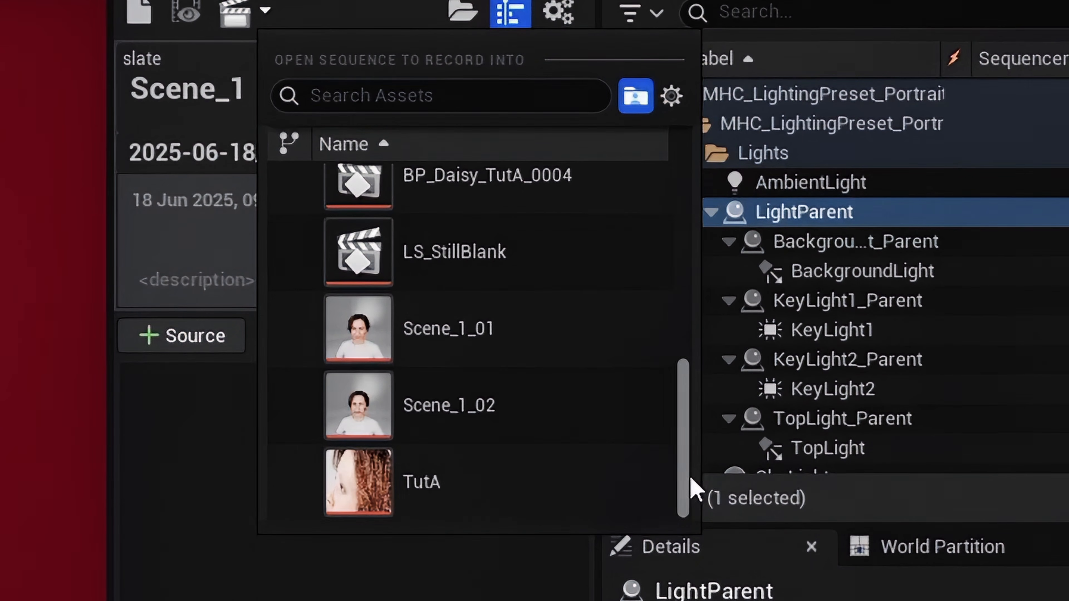
{"action": "left_click", "coordinate": [438, 497]}
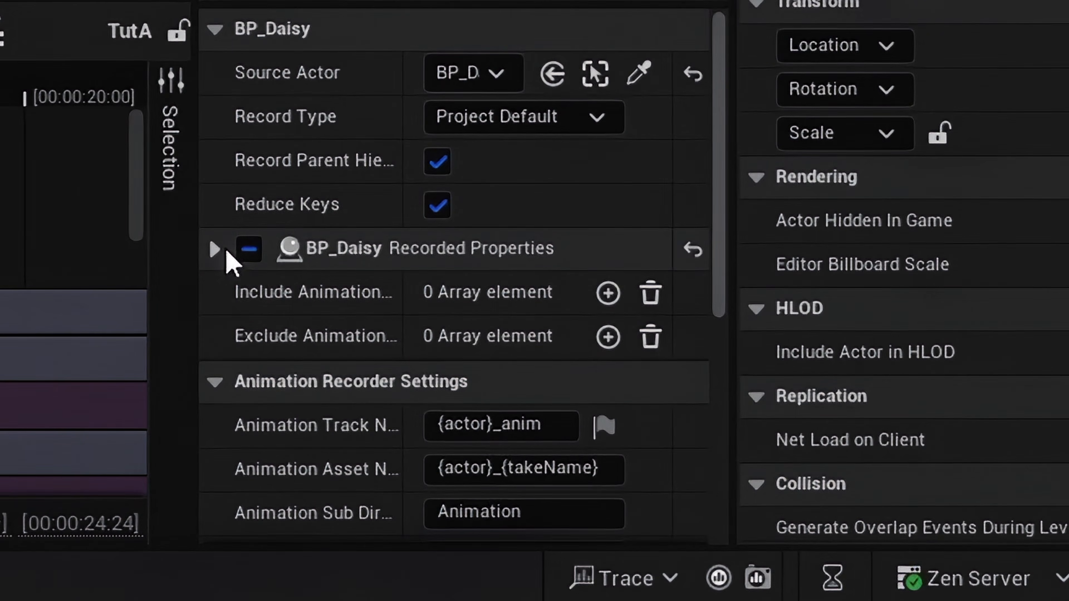
Clear all of BP_Daisy's recorded properties and enable only the Animation Track of the Face component.
{"action": "left_click", "coordinate": [215, 249]}
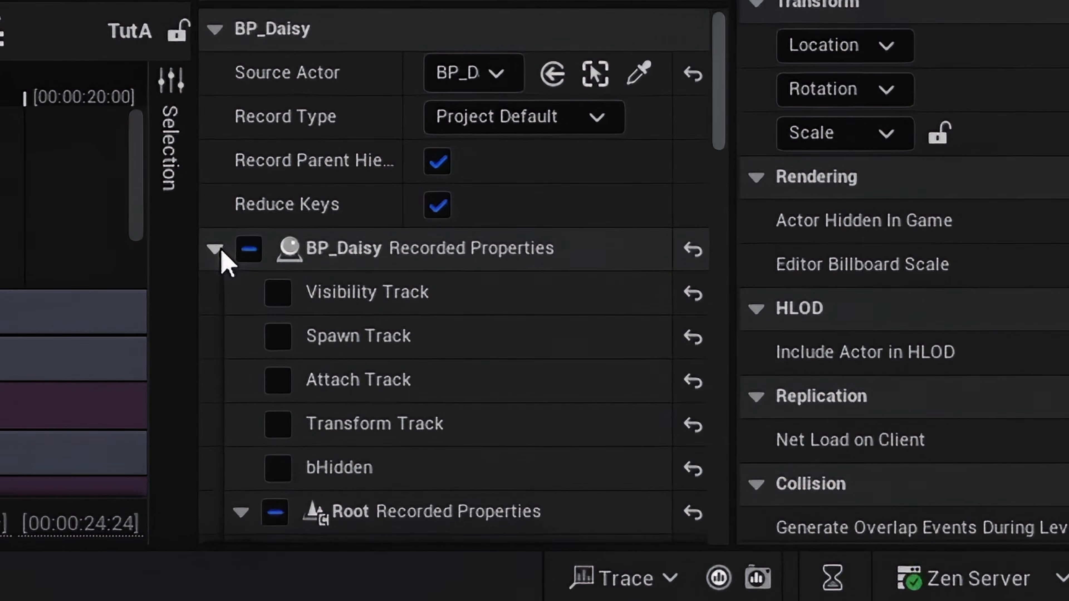
{"action": "left_click", "coordinate": [256, 253]}
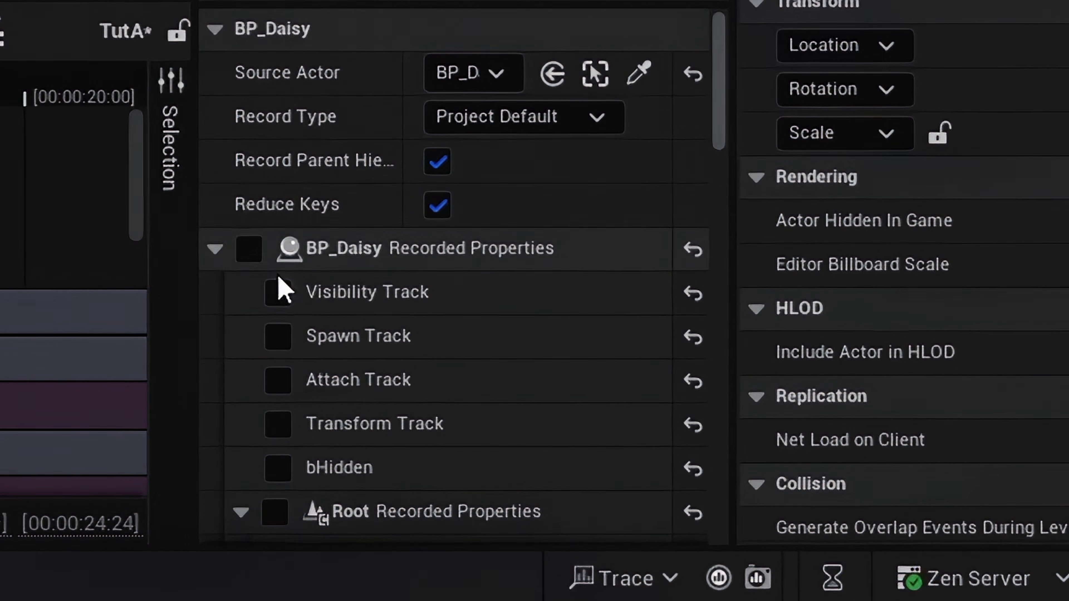
{"action": "scroll", "coordinate": [400, 302], "scroll_direction": "down", "scroll_amount": 3}
{"action": "scroll", "coordinate": [399, 301], "scroll_direction": "down", "scroll_amount": 3}
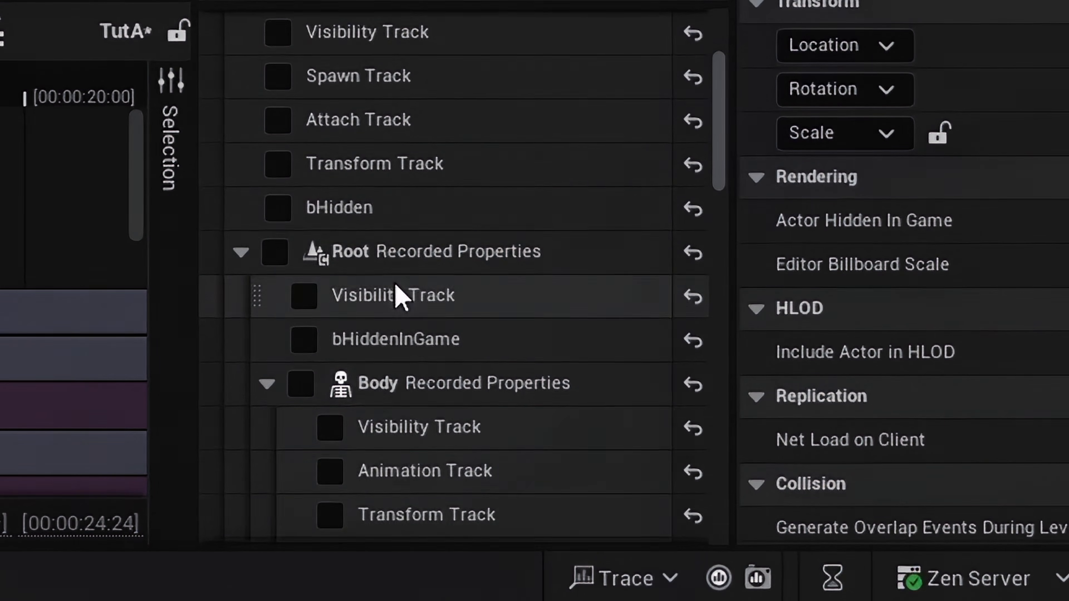
{"action": "left_click", "coordinate": [236, 211]}
{"action": "left_click", "coordinate": [235, 213]}
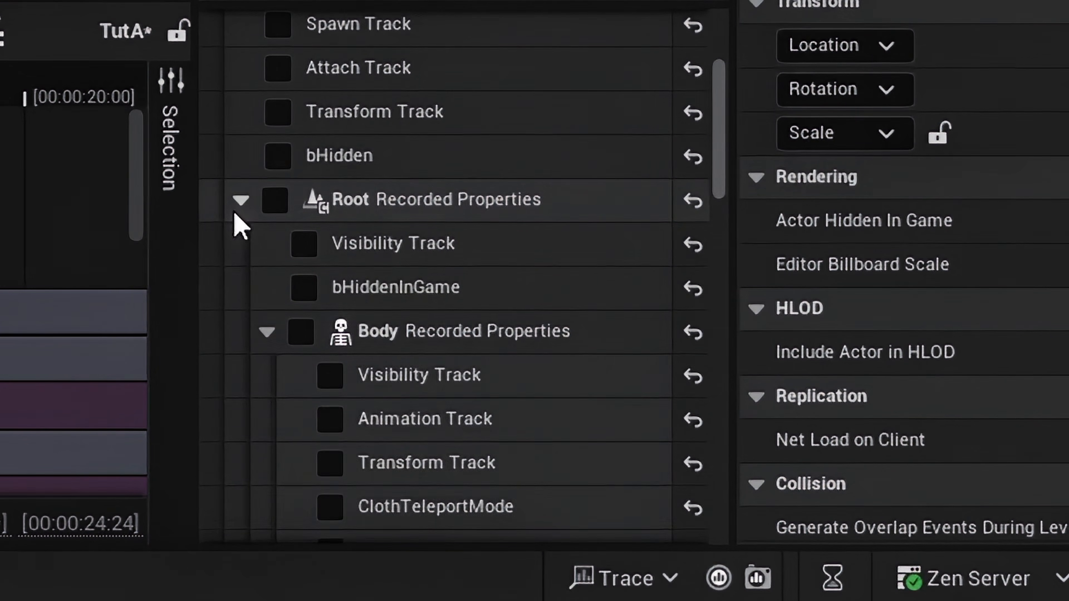
{"action": "scroll", "coordinate": [327, 253], "scroll_direction": "down", "scroll_amount": 6}
{"action": "scroll", "coordinate": [329, 254], "scroll_direction": "down", "scroll_amount": 9}
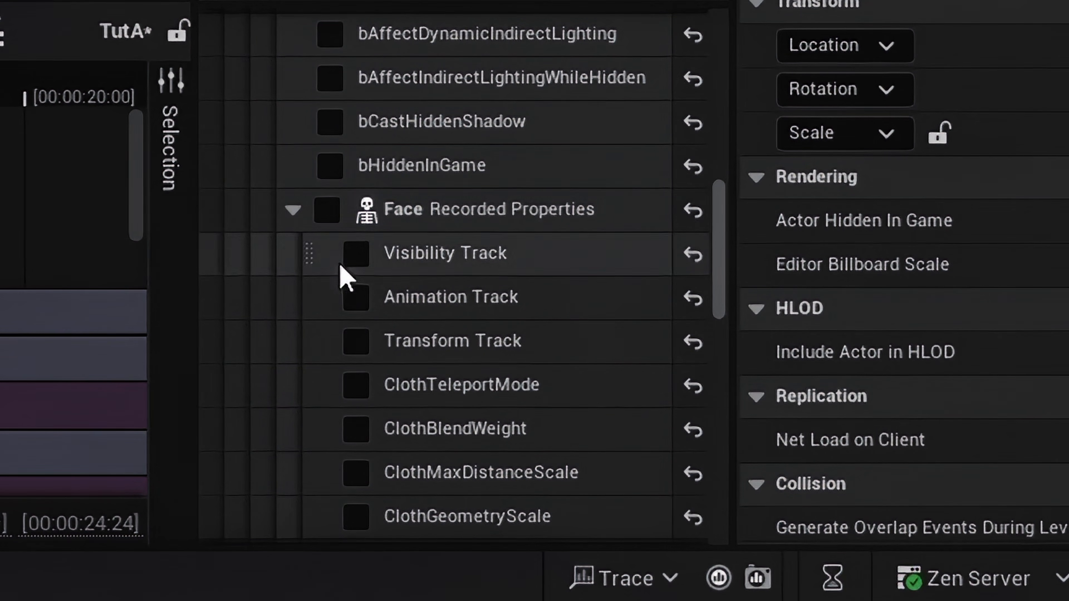
{"action": "left_click", "coordinate": [359, 309]}
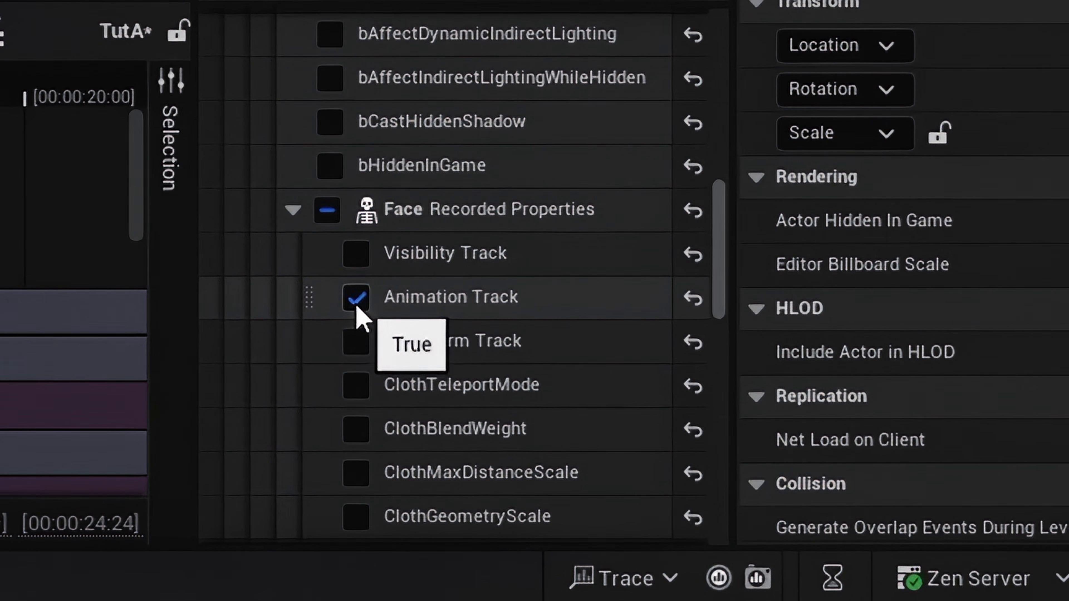
{"action": "scroll", "coordinate": [543, 327], "scroll_direction": "down", "scroll_amount": 4}
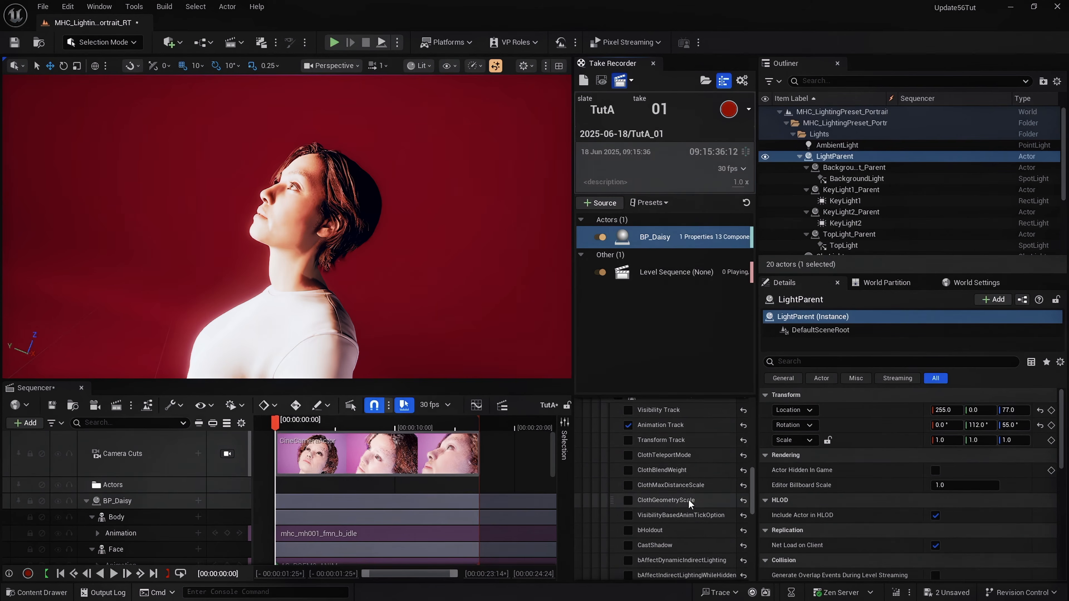
{"action": "scroll", "coordinate": [531, 304], "scroll_direction": "up", "scroll_amount": 3}
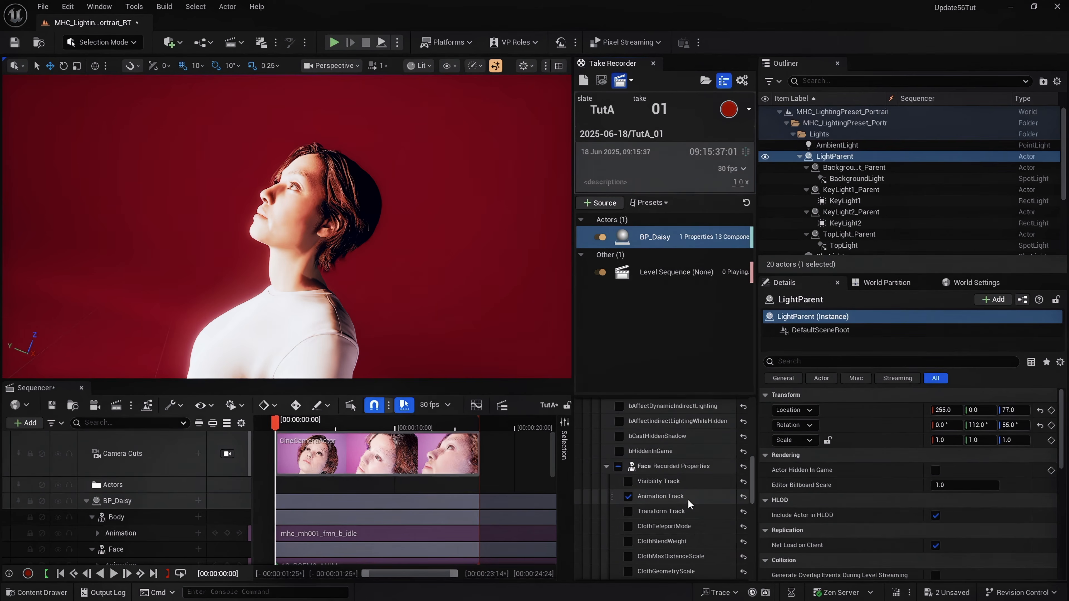
{"action": "scroll", "coordinate": [687, 501], "scroll_direction": "up", "scroll_amount": 3}
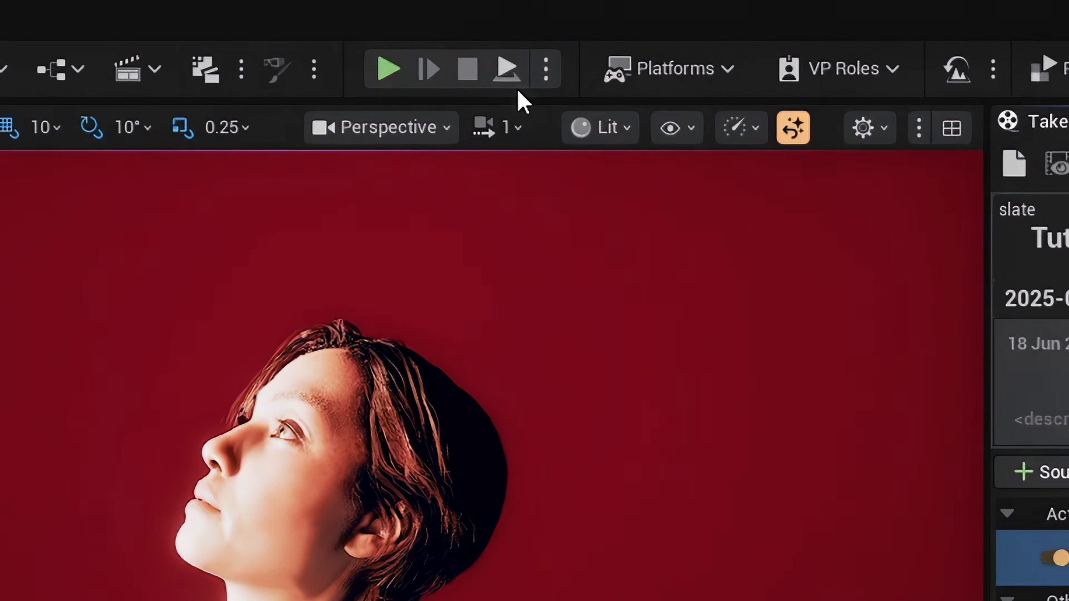
Start simulating the level and record take 01 of the TutA slate.
{"action": "left_click", "coordinate": [507, 79]}
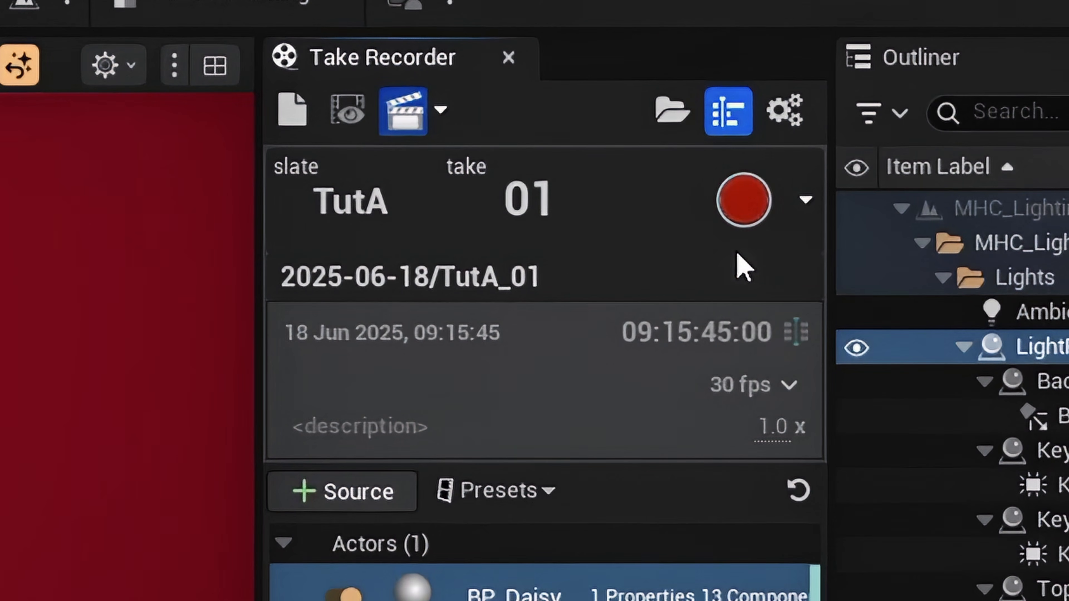
{"action": "left_click", "coordinate": [743, 220]}
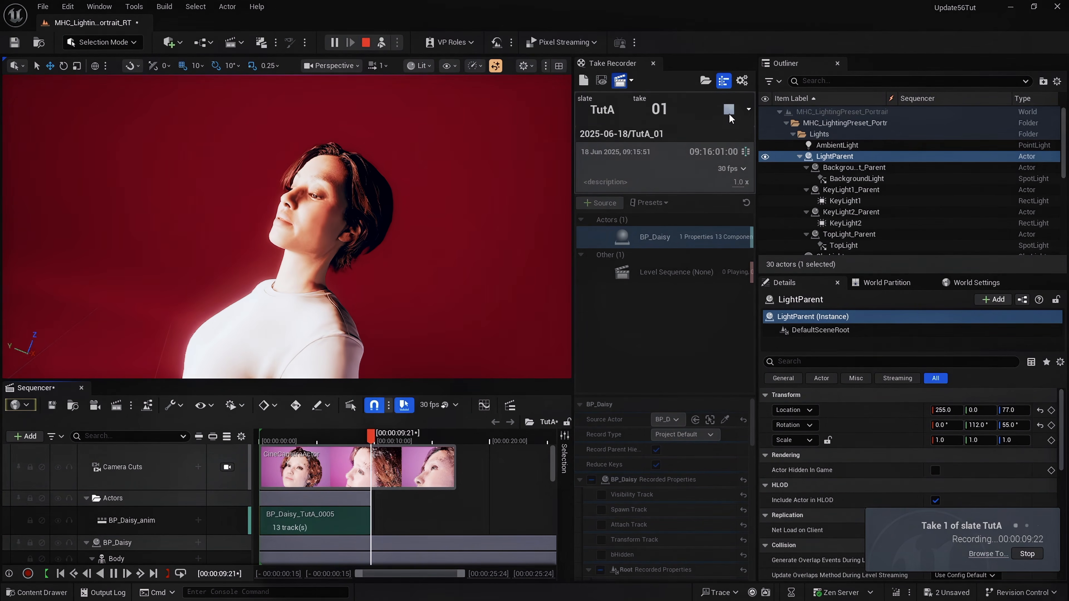
{"action": "left_click", "coordinate": [1027, 553]}
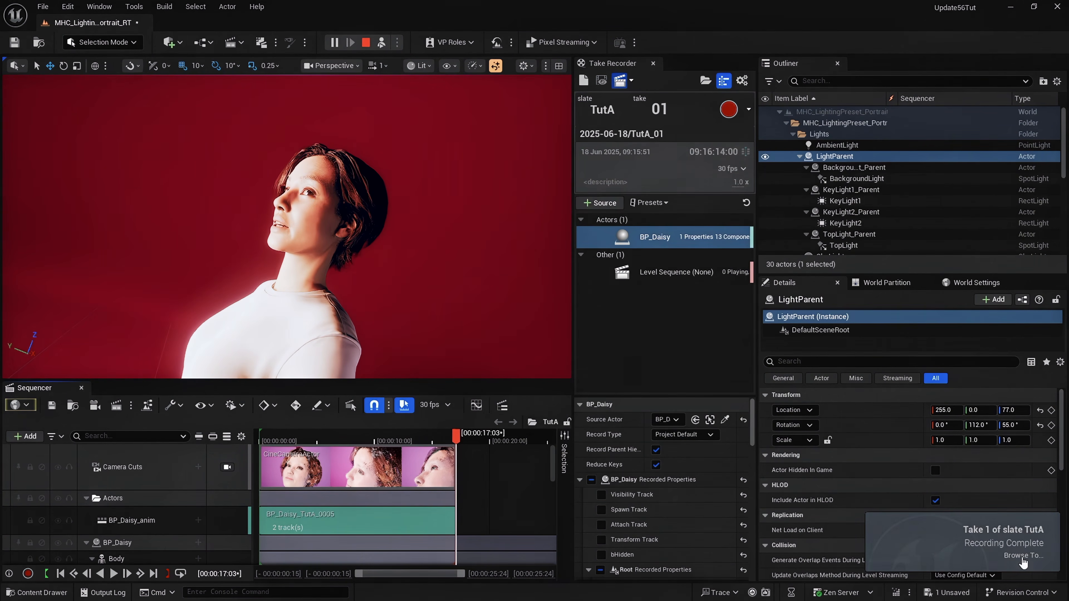
Browse to the recorded take and select the BP_Daisy_TutA_0_1_2_3 animation sequence in the Animation folder of TutA_Subscenes.
{"action": "left_click", "coordinate": [1023, 557]}
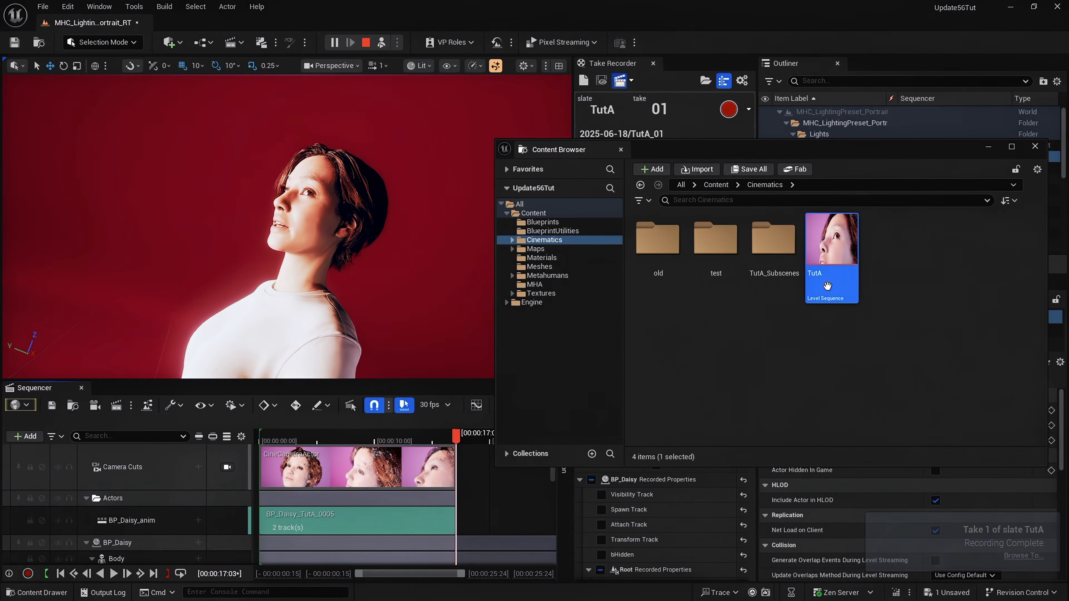
{"action": "left_click", "coordinate": [780, 291]}
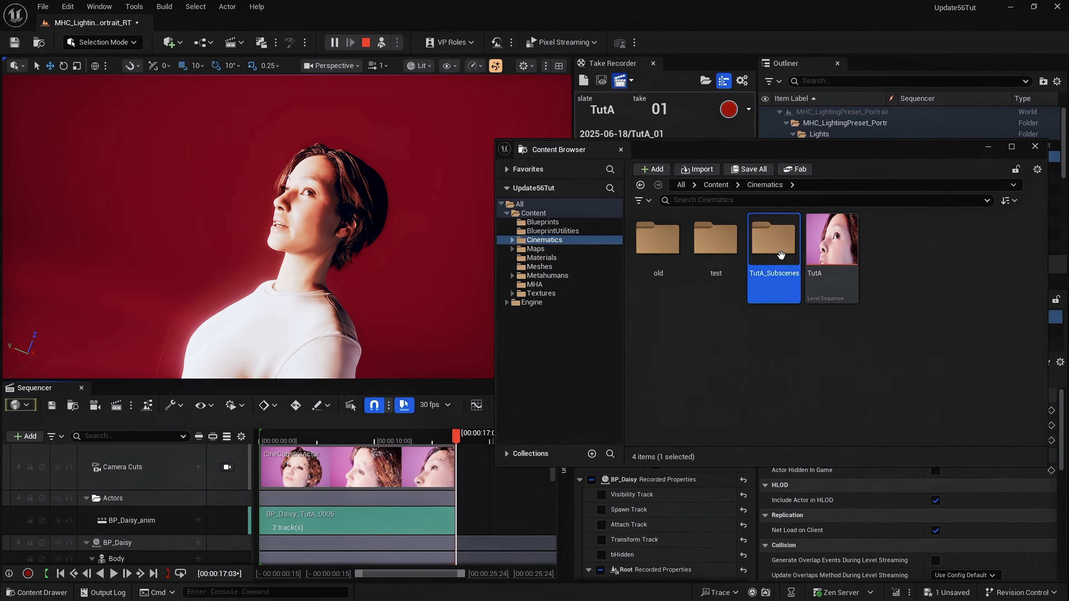
{"action": "double_click", "coordinate": [767, 290]}
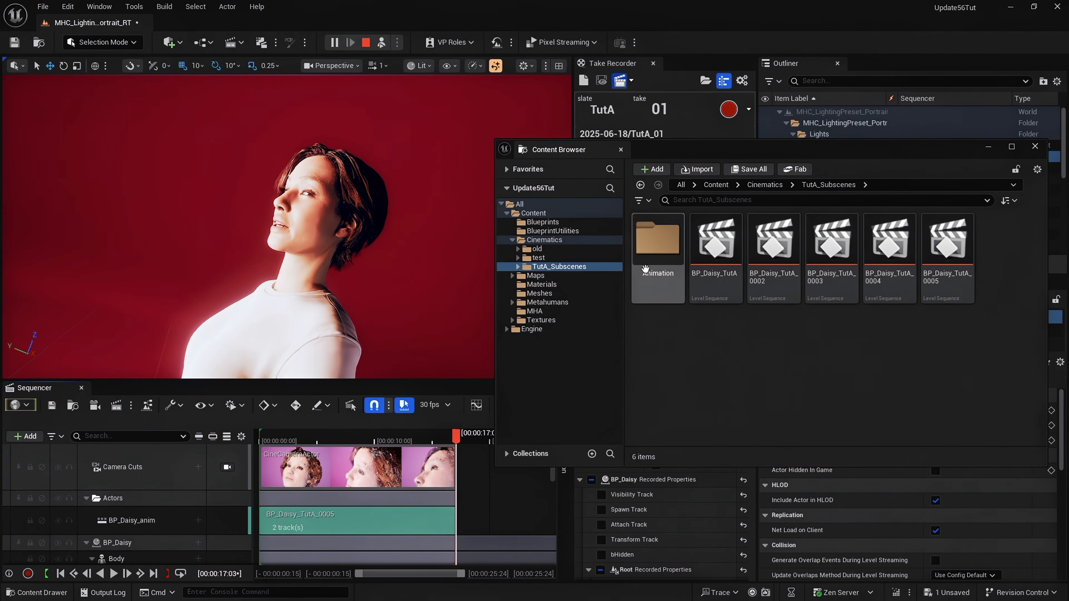
{"action": "double_click", "coordinate": [656, 278]}
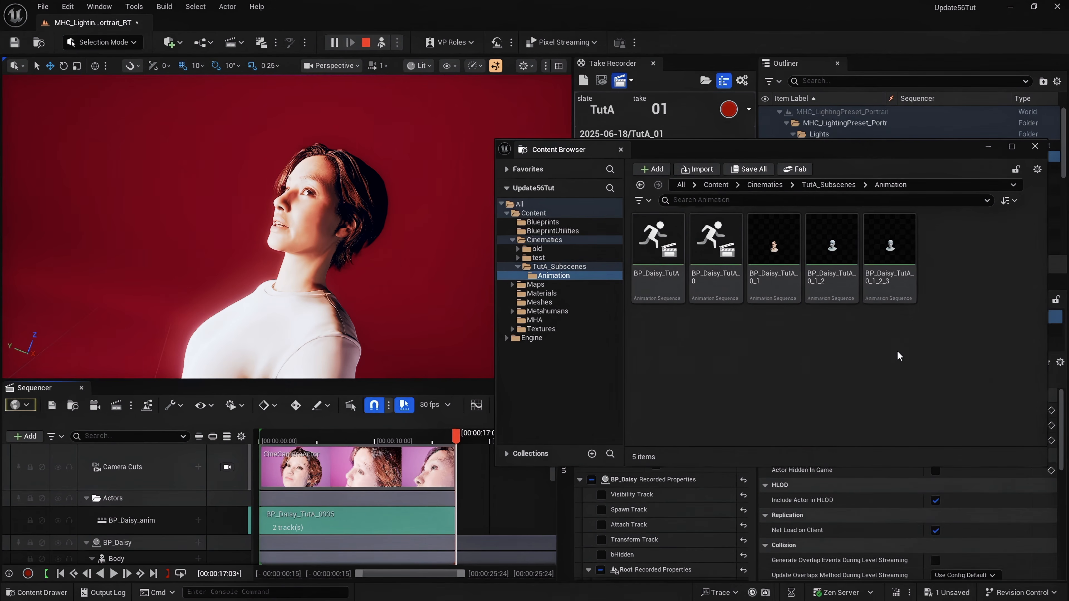
{"action": "left_click", "coordinate": [905, 278]}
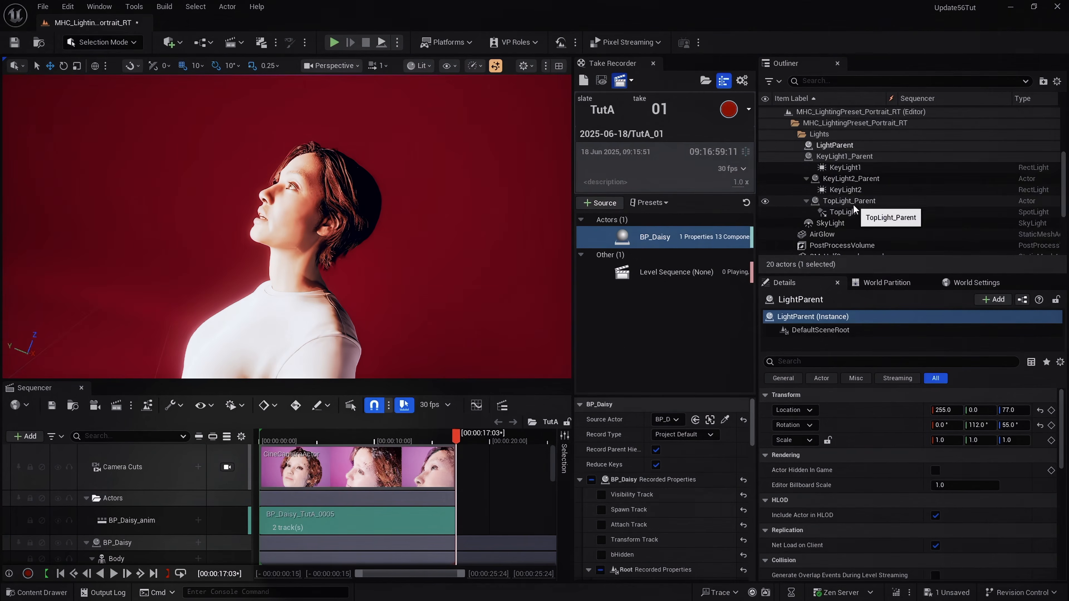
Set the Emotion of the BP_ZenBlink actor to Annoyed.
{"action": "scroll", "coordinate": [855, 207], "scroll_direction": "up", "scroll_amount": 1}
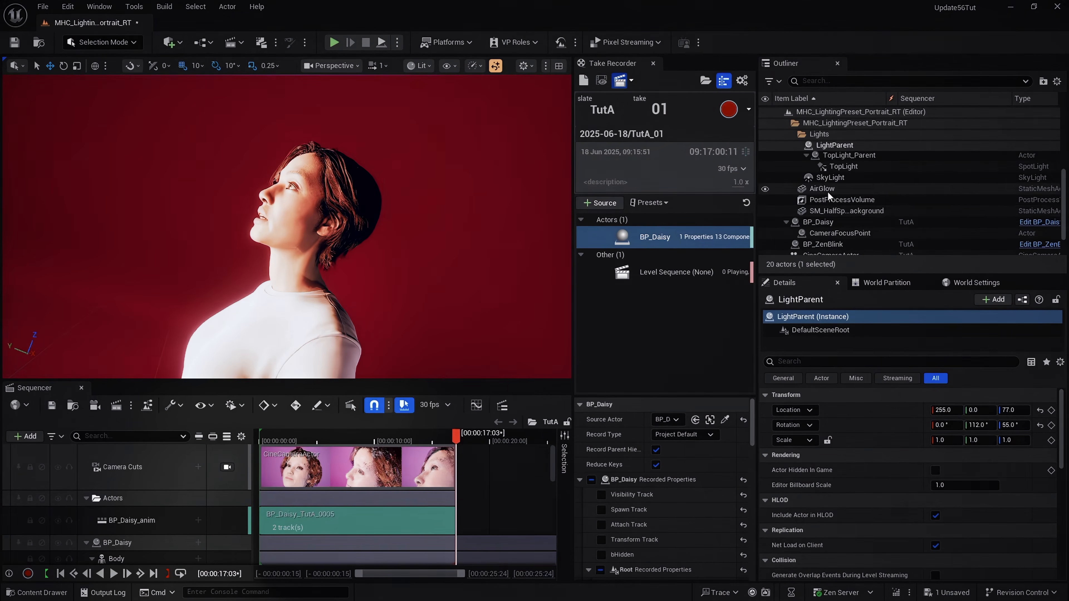
{"action": "left_click", "coordinate": [829, 244]}
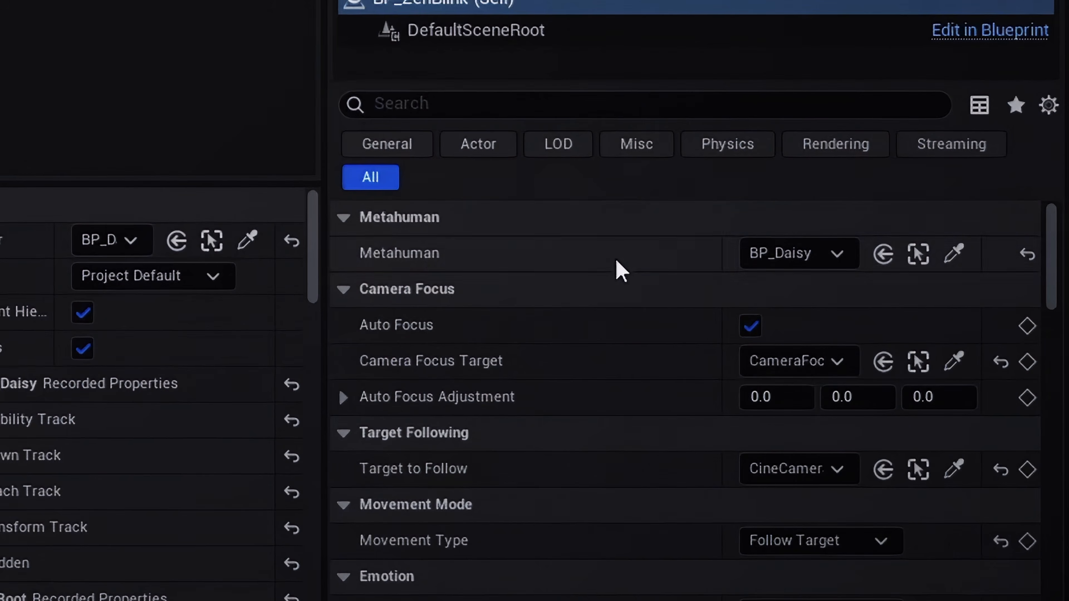
{"action": "scroll", "coordinate": [879, 430], "scroll_direction": "down", "scroll_amount": 3}
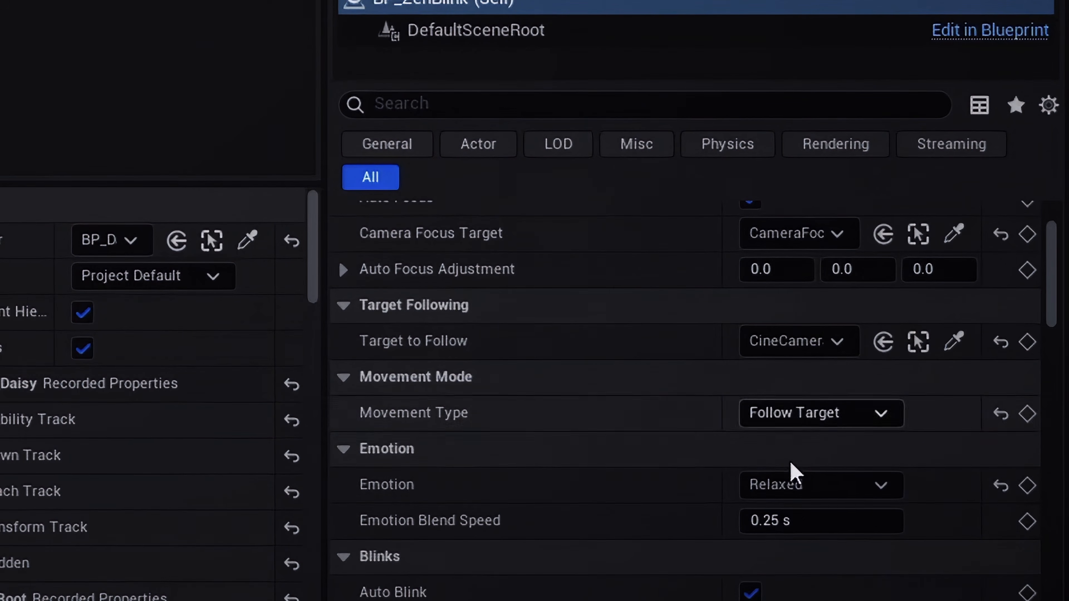
{"action": "left_click", "coordinate": [798, 489]}
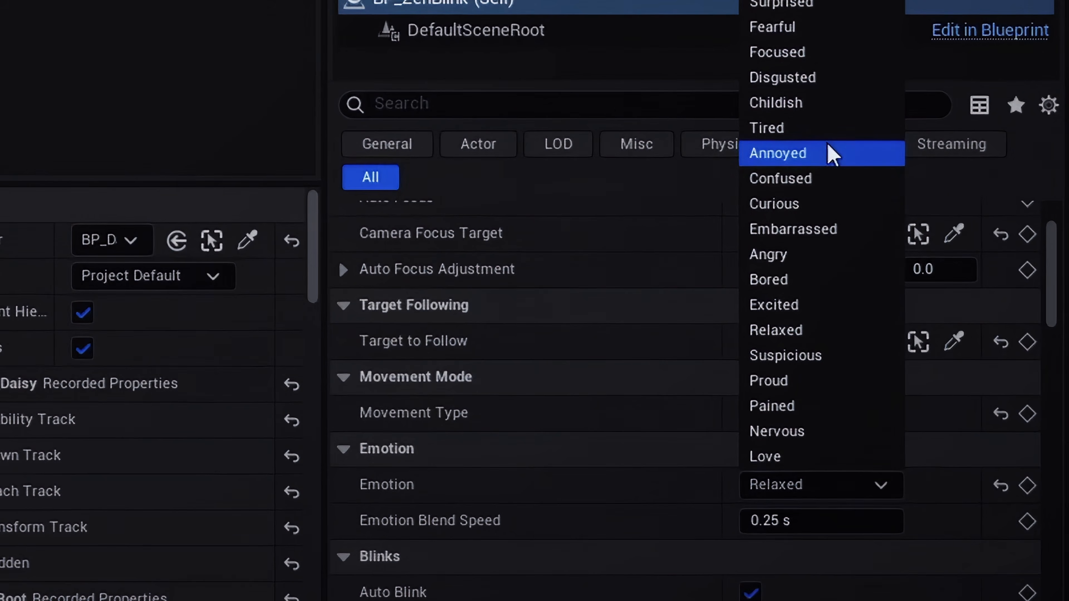
{"action": "left_click", "coordinate": [828, 153]}
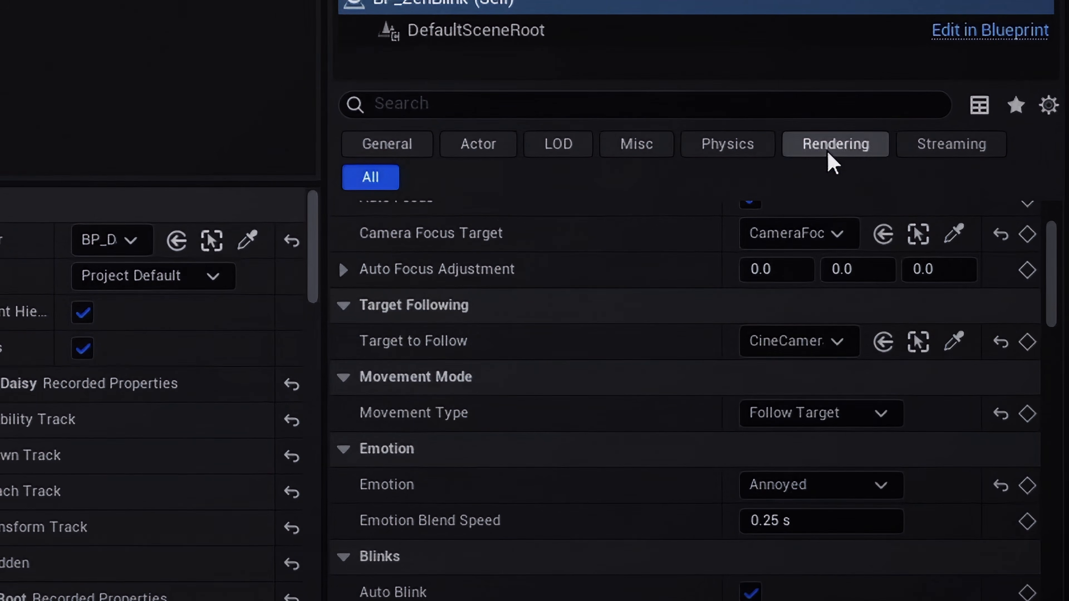
Set BP_ZenBlink's Head Movement Strength to about 0.84, Head Movement Blend to 0.7, Face Emotion Strength to about 0.84 and Face Animation Blend to about 0.89.
{"action": "scroll", "coordinate": [639, 484], "scroll_direction": "down", "scroll_amount": 5}
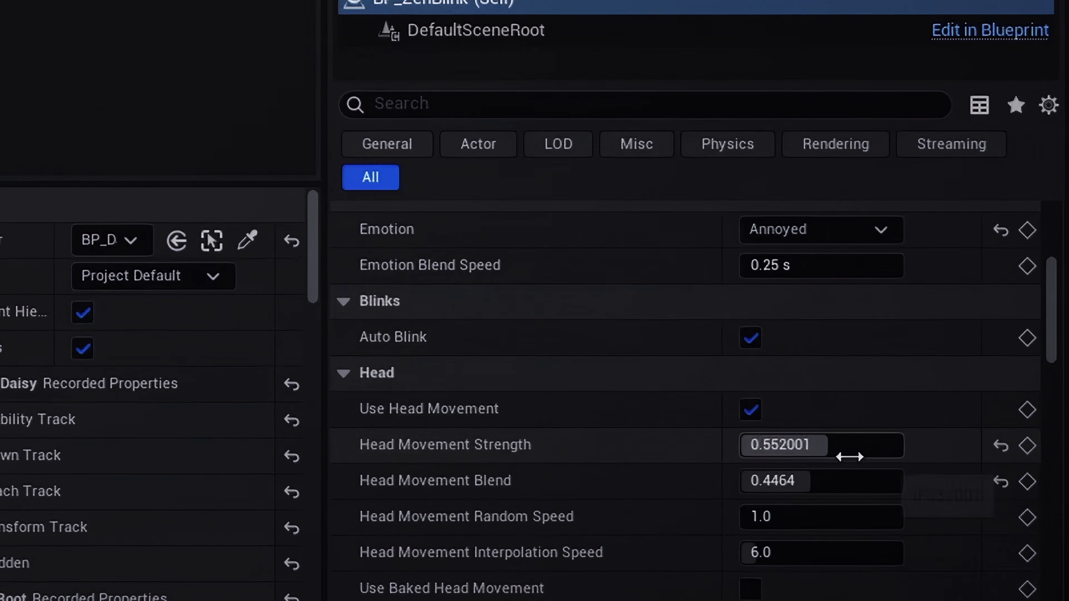
{"action": "scroll", "coordinate": [851, 459], "scroll_direction": "down", "scroll_amount": 1}
{"action": "left_click_drag", "start_coordinate": [814, 410], "coordinate": [875, 403]}
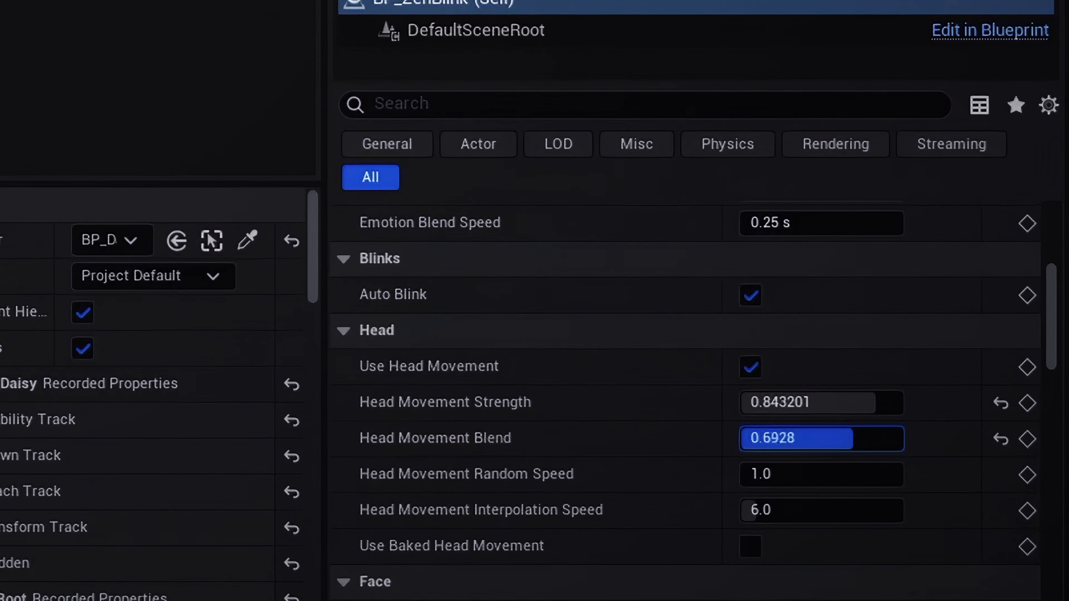
{"action": "left_click_drag", "start_coordinate": [853, 438], "coordinate": [853, 438]}
{"action": "scroll", "coordinate": [649, 444], "scroll_direction": "down", "scroll_amount": 5}
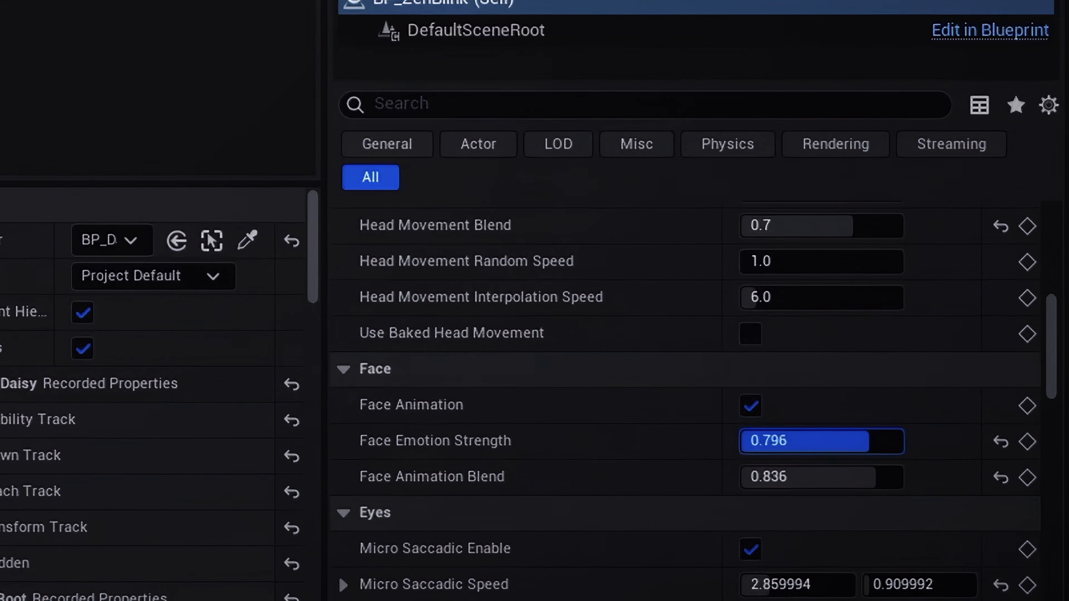
{"action": "left_click_drag", "start_coordinate": [868, 441], "coordinate": [869, 440]}
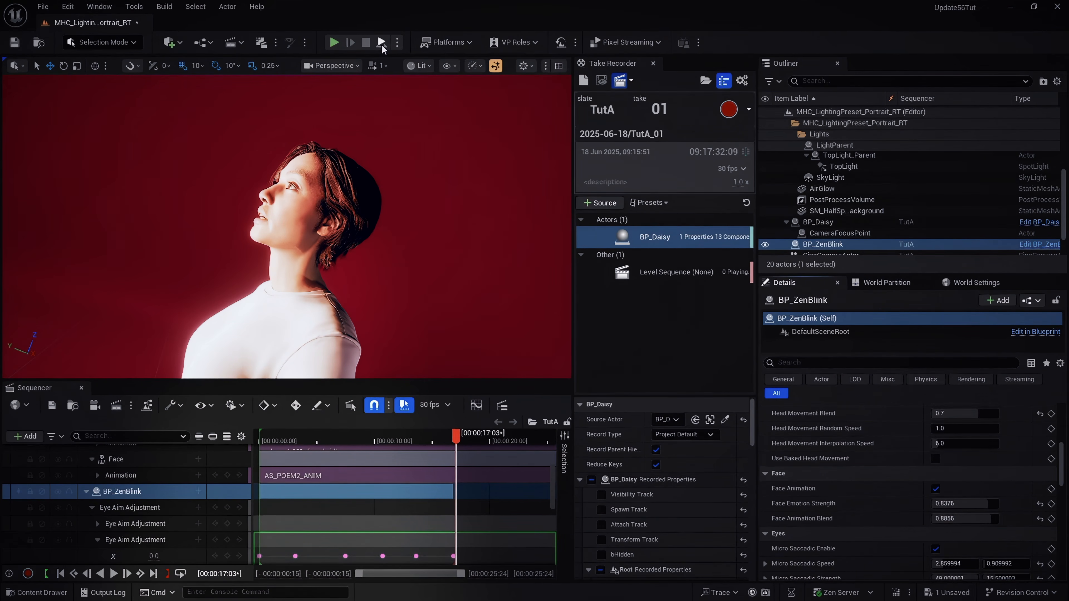
Simulate the level and move the viewport around to a closer front view of the character to check the new expression.
{"action": "left_click", "coordinate": [382, 42]}
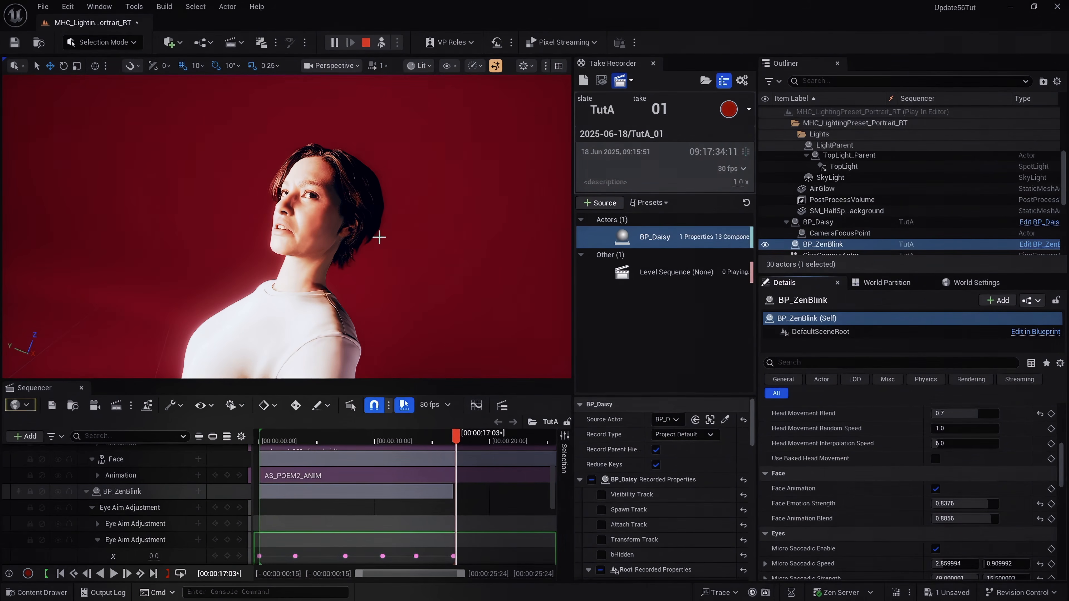
{"action": "key", "text": "a"}
{"action": "right_click_drag", "start_coordinate": [433, 279], "coordinate": [519, 272]}
{"action": "key", "text": "w"}
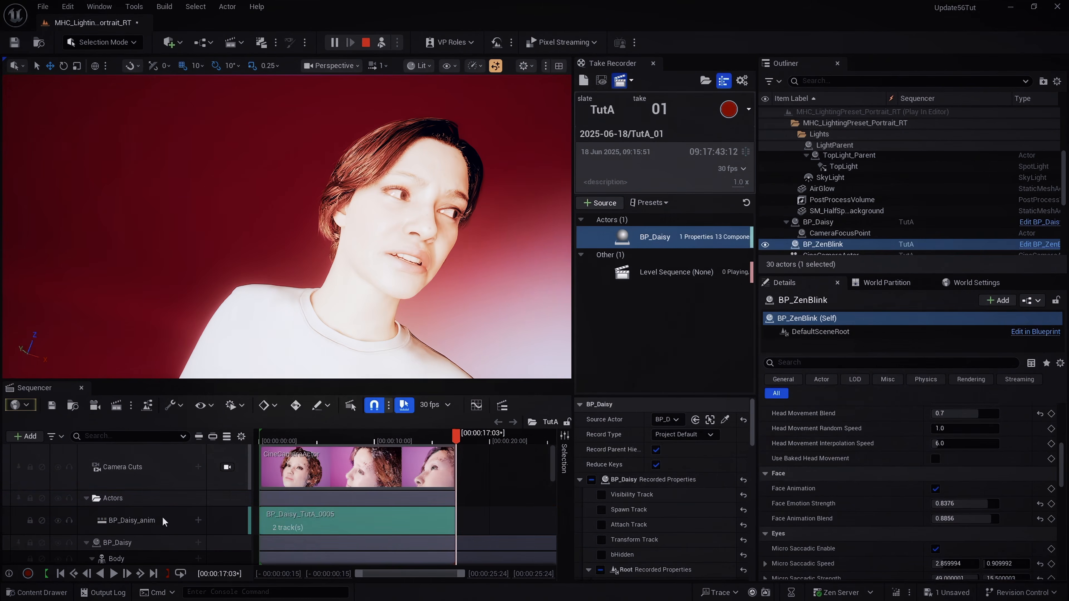
Delete the BP_Daisy_anim track from the TutA sequence, record the TutA take again with Take Recorder and stop the recording.
{"action": "left_click", "coordinate": [129, 520]}
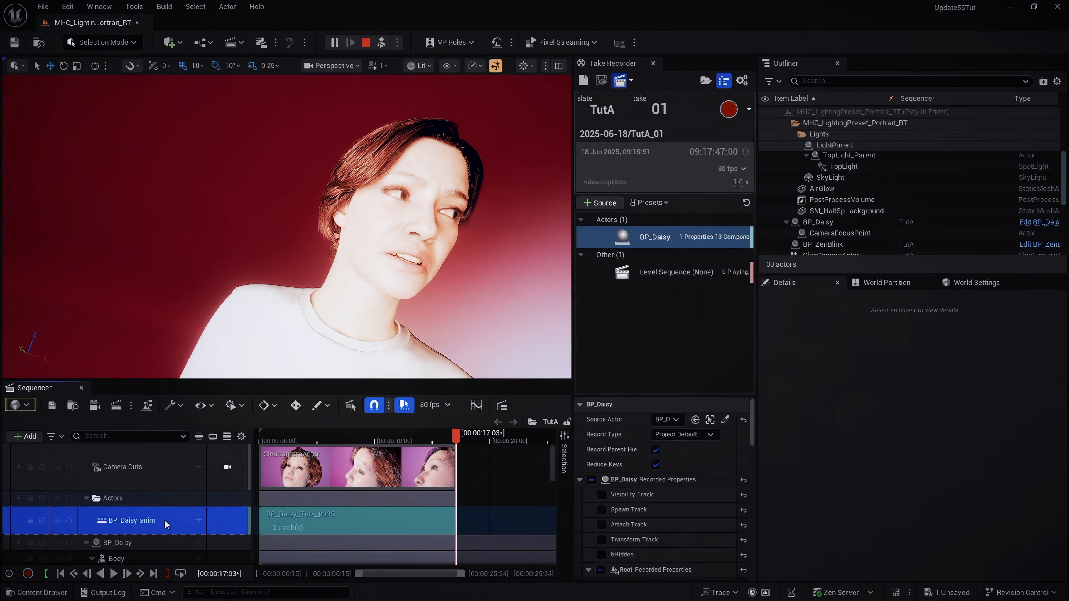
{"action": "key", "text": "Delete"}
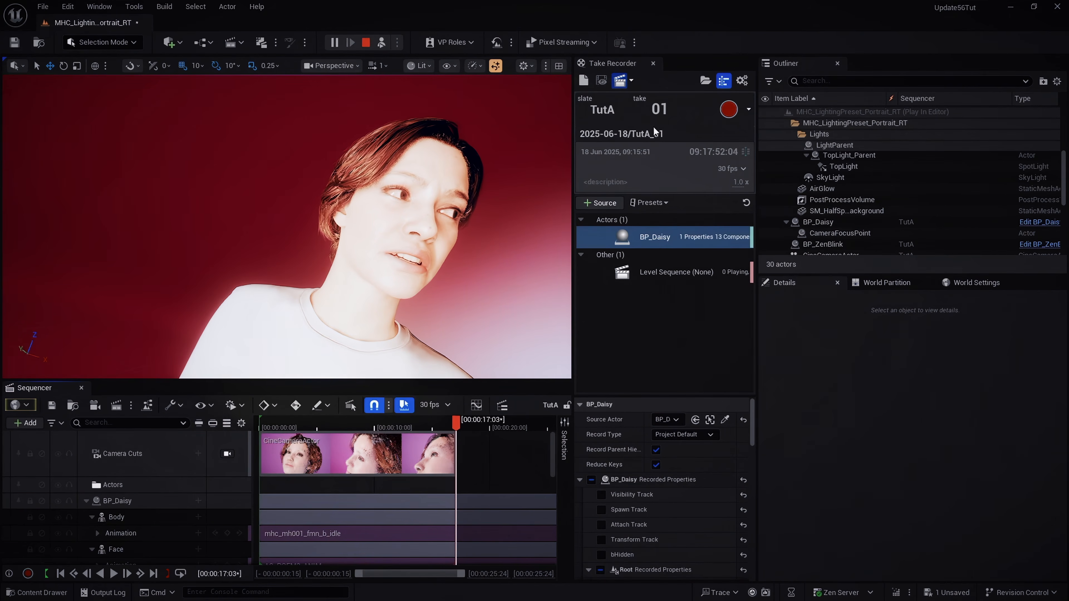
{"action": "left_click", "coordinate": [729, 109]}
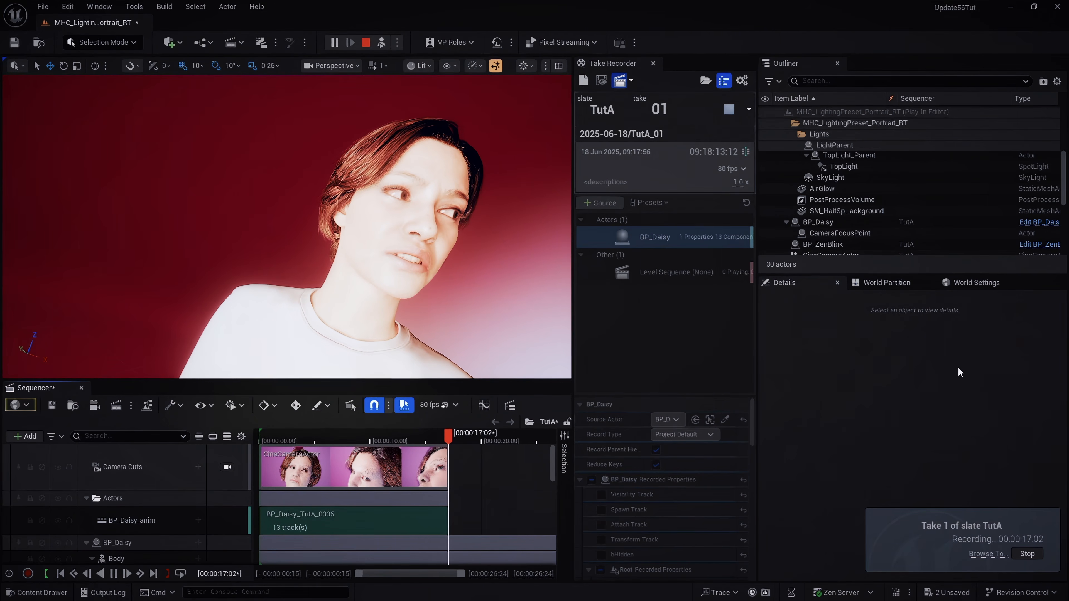
{"action": "left_click", "coordinate": [1023, 556]}
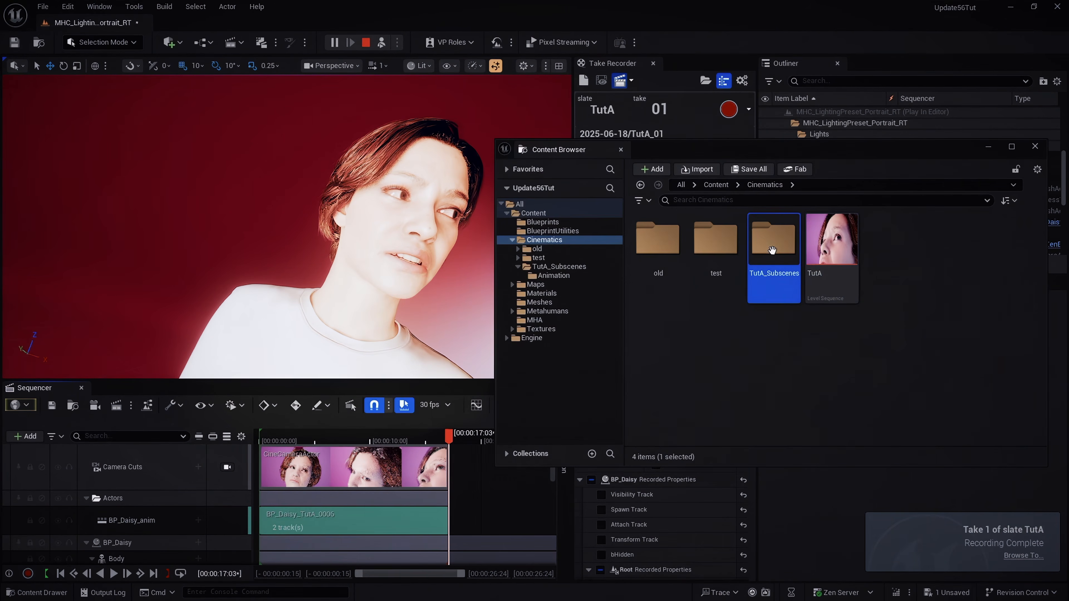
Browse to the Animation folder of TutA_Subscenes and open the BP_Daisy_TutA_0_1_2_3_4 animation sequence.
{"action": "double_click", "coordinate": [773, 240]}
{"action": "double_click", "coordinate": [676, 276]}
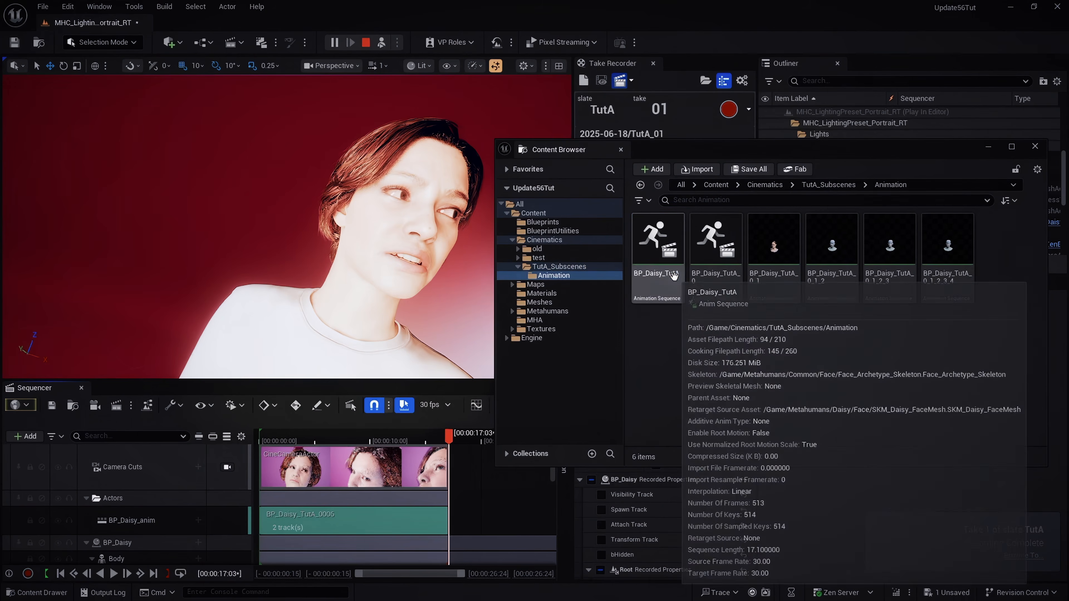
{"action": "double_click", "coordinate": [956, 255]}
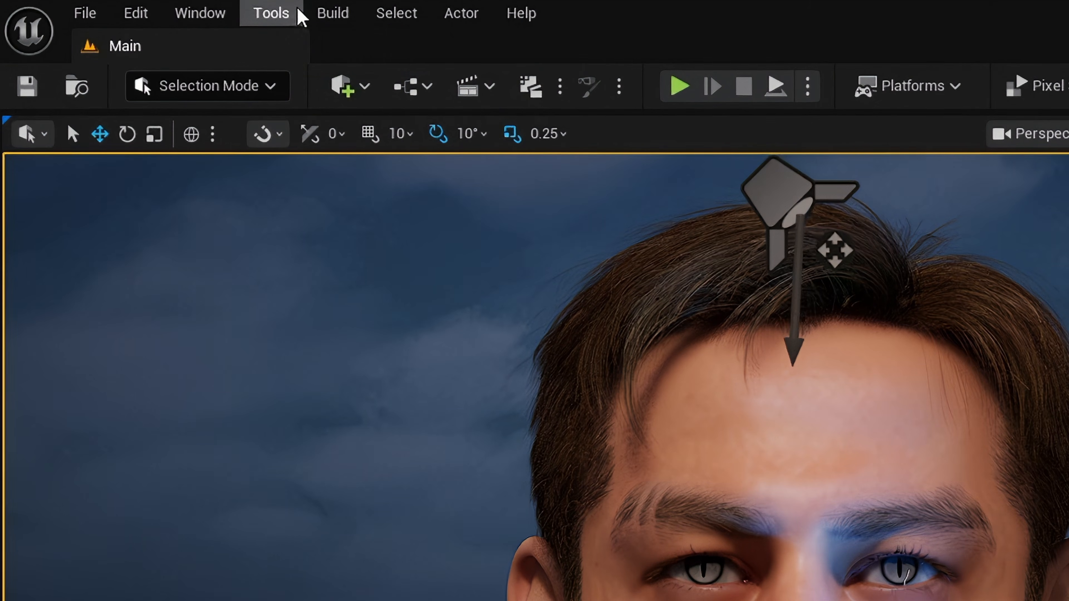
Open Capture Manager and go from it to Live Link Hub.
{"action": "left_click", "coordinate": [296, 16]}
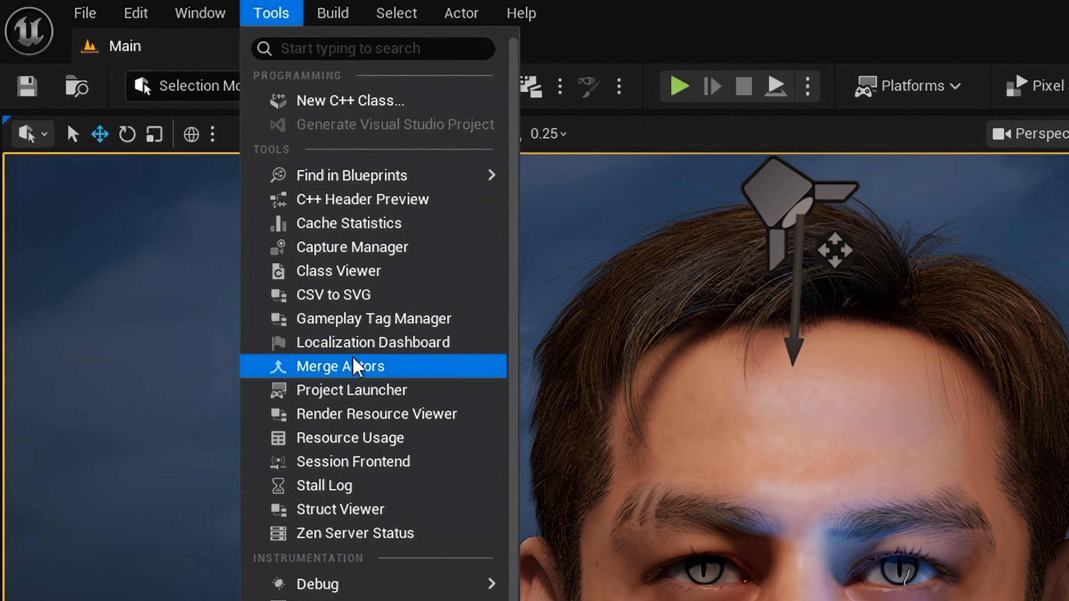
{"action": "left_click", "coordinate": [362, 249]}
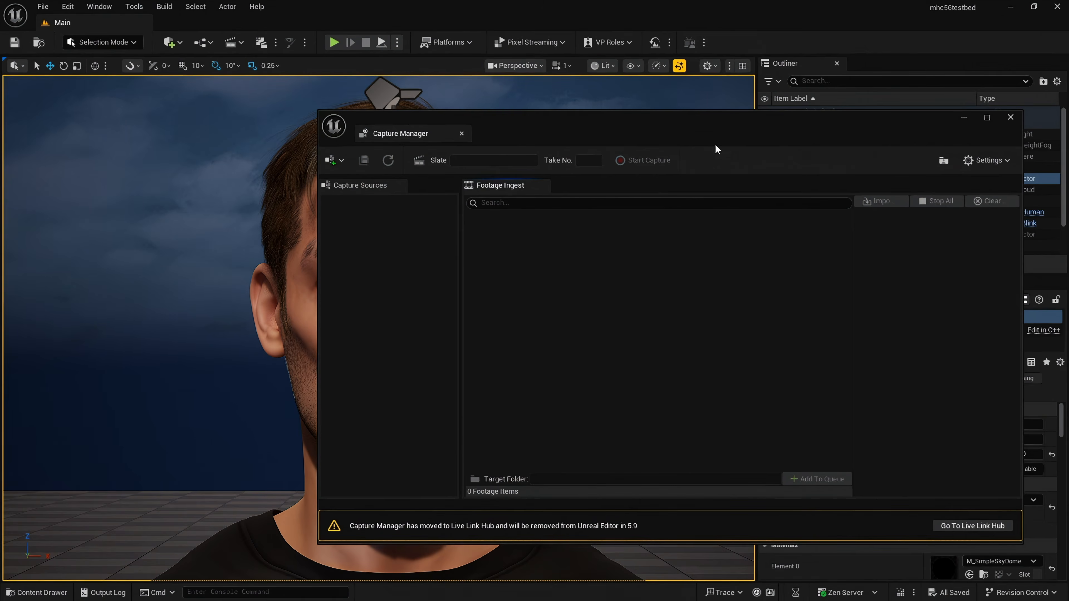
{"action": "left_click_drag", "start_coordinate": [703, 127], "coordinate": [500, 132]}
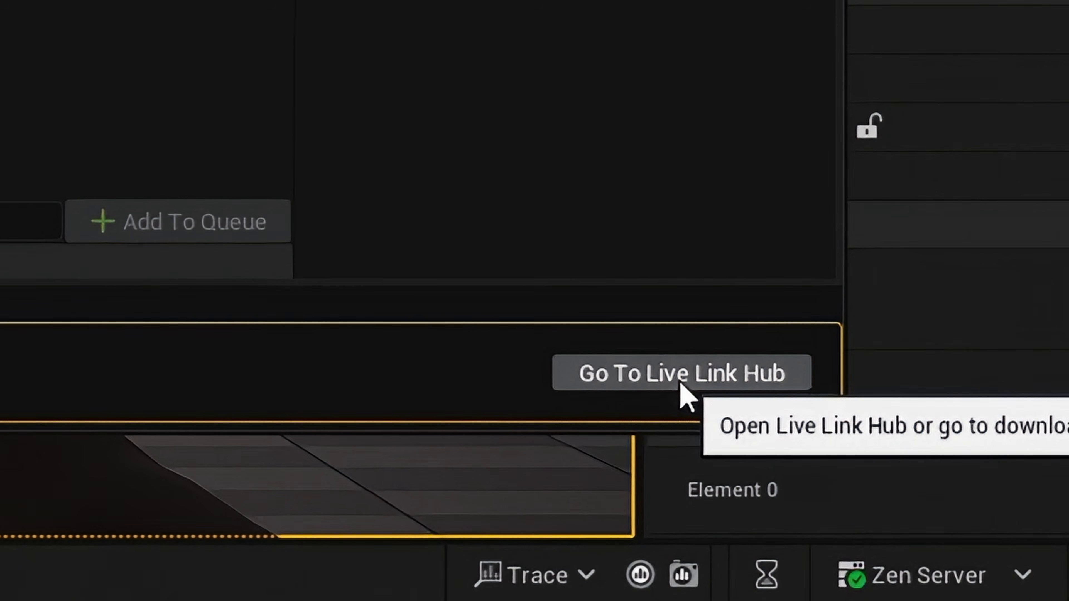
{"action": "left_click", "coordinate": [680, 375]}
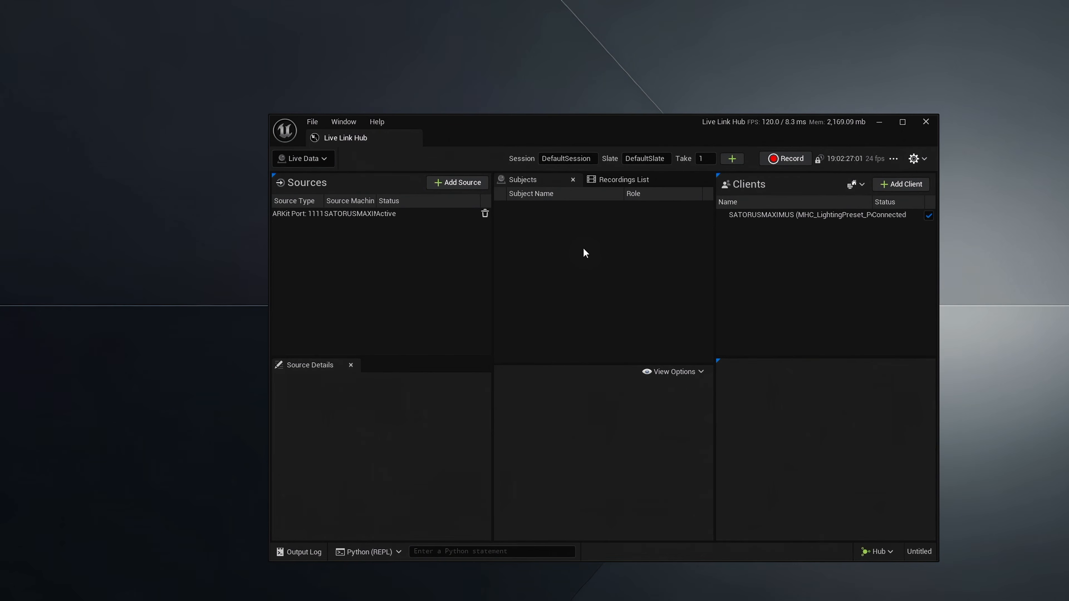
Add a Live Link Face source with address 192.168.1.8 and subject name MyIphone, connect it and select the MyIphone subject.
{"action": "left_click", "coordinate": [459, 182]}
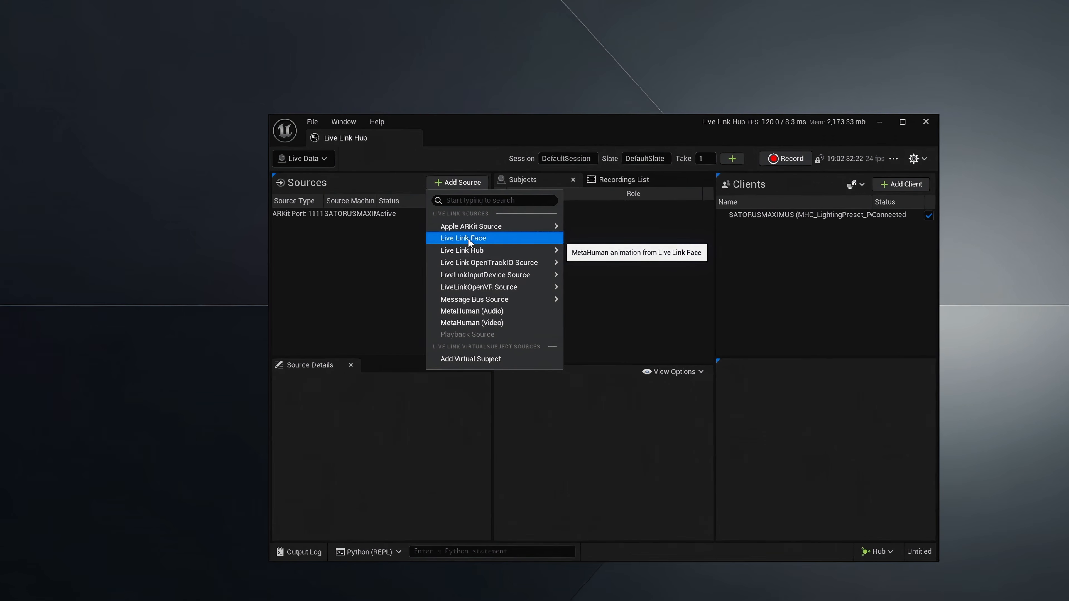
{"action": "left_click", "coordinate": [488, 238]}
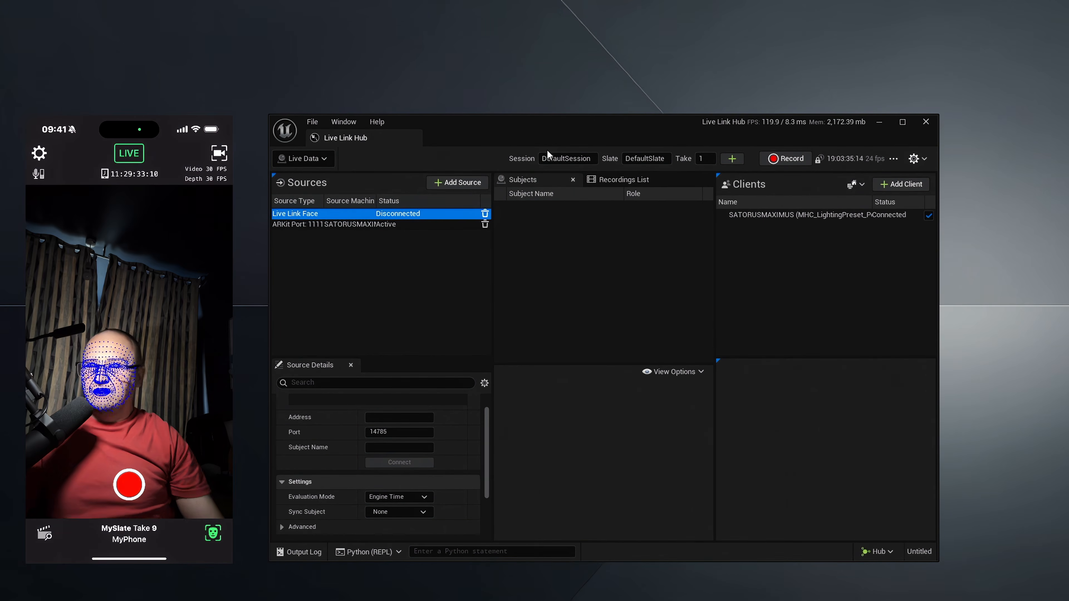
{"action": "left_click", "coordinate": [404, 418]}
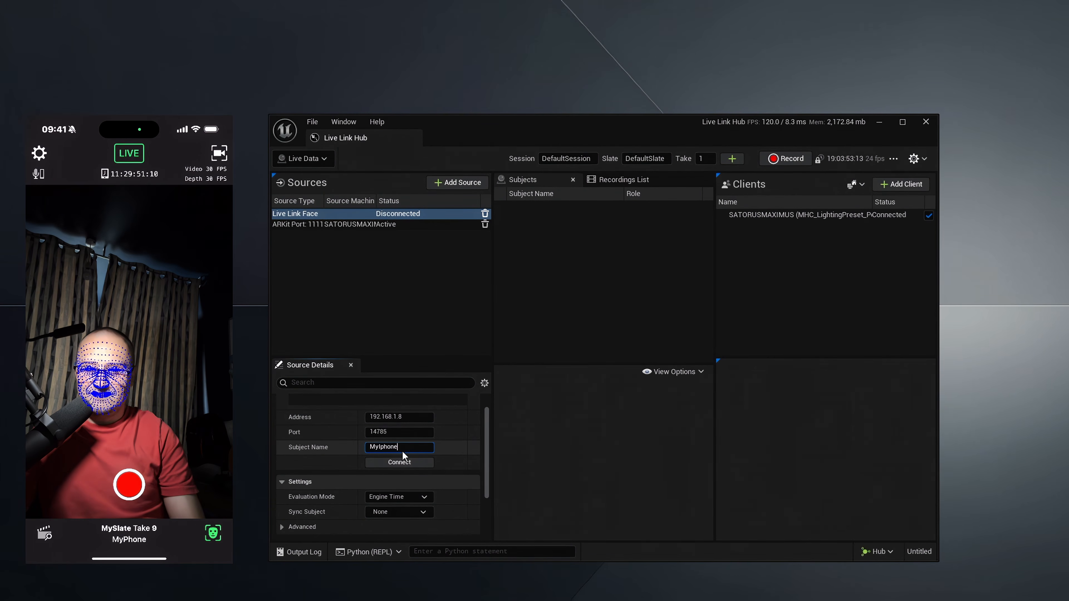
{"action": "left_click", "coordinate": [399, 461]}
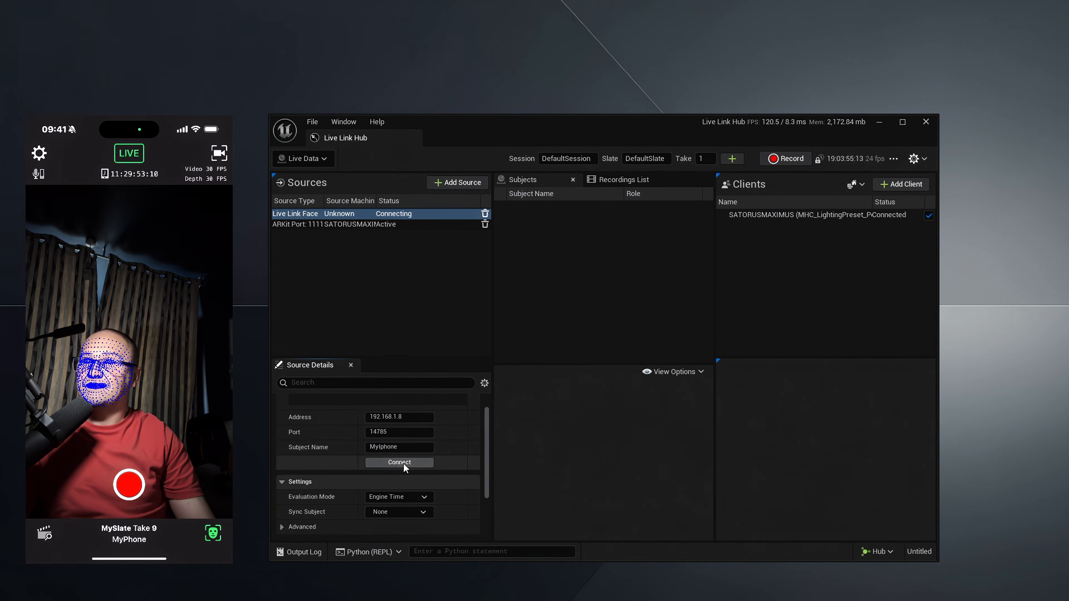
{"action": "left_click", "coordinate": [627, 218]}
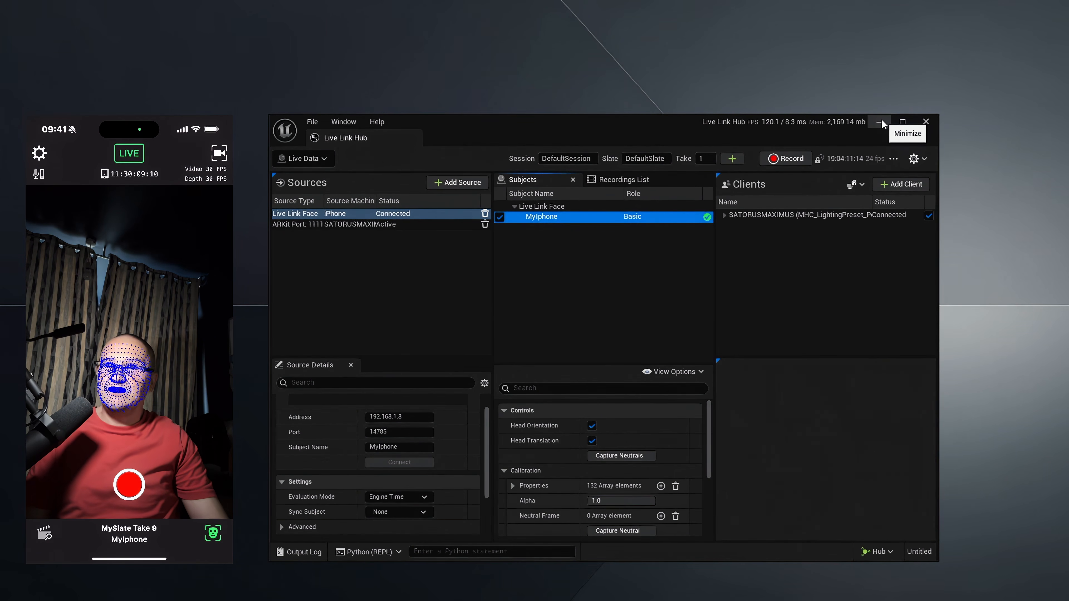
Switch back to Unreal Editor, set BP_Daisy's Live Link Subject to MyIphone and enable Use Live Link.
{"action": "key", "text": "alt+Tab"}
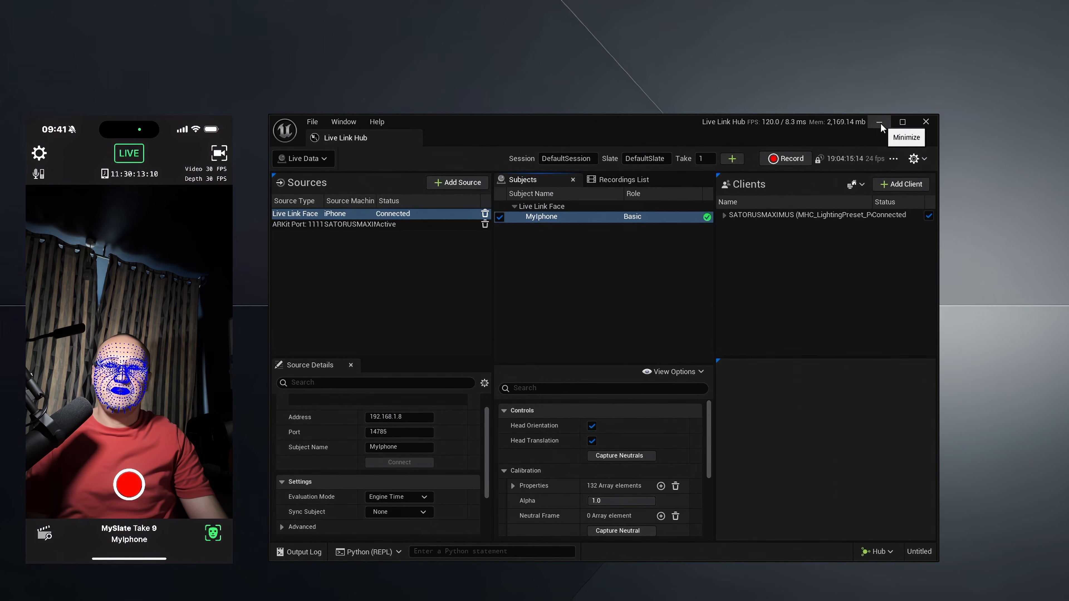
{"action": "left_click", "coordinate": [881, 123]}
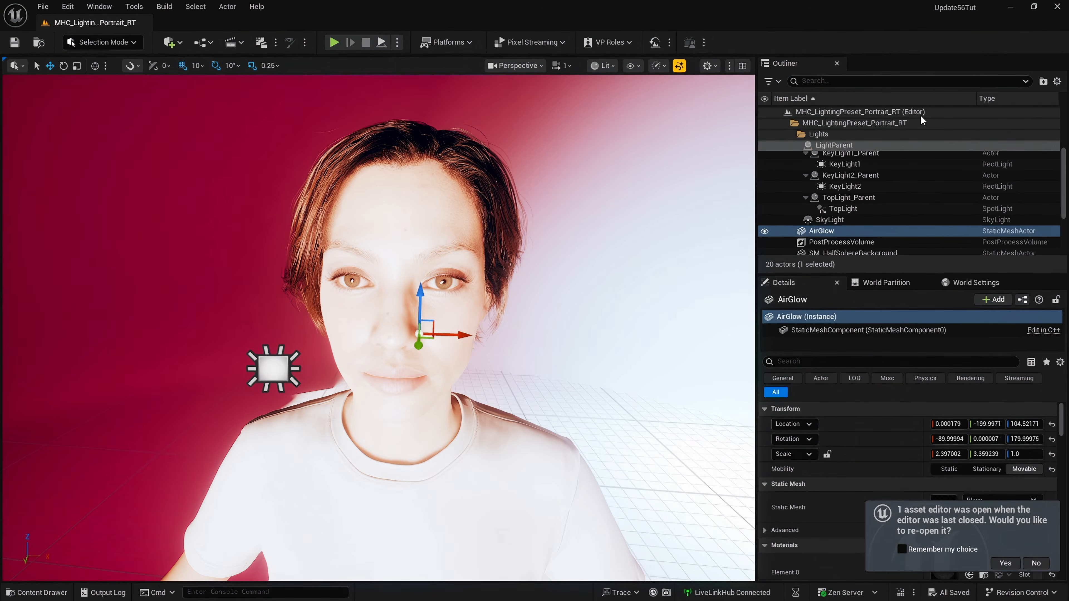
{"action": "mouse_move", "coordinate": [584, 313]}
{"action": "left_mouse_down", "text": "alt"}
{"action": "mouse_move", "coordinate": [522, 301]}
{"action": "mouse_move", "coordinate": [581, 295]}
{"action": "mouse_move", "coordinate": [536, 337]}
{"action": "mouse_move", "coordinate": [581, 333]}
{"action": "left_mouse_up", "text": "alt"}
{"action": "scroll", "coordinate": [853, 231], "scroll_direction": "down", "scroll_amount": 1}
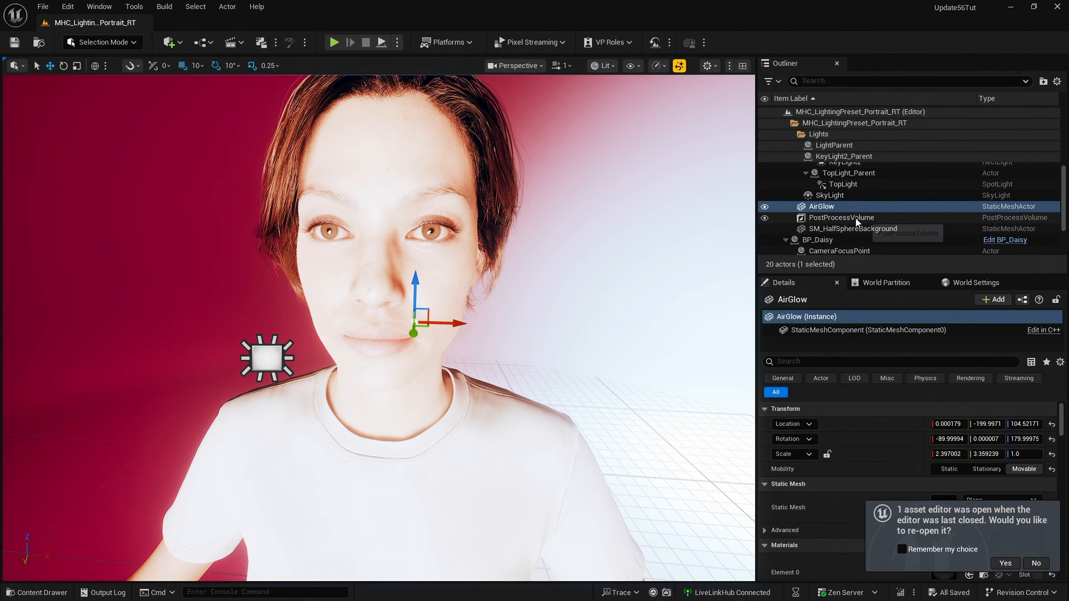
{"action": "scroll", "coordinate": [856, 217], "scroll_direction": "down", "scroll_amount": 1}
{"action": "left_click", "coordinate": [838, 220]}
{"action": "scroll", "coordinate": [871, 427], "scroll_direction": "down", "scroll_amount": 1}
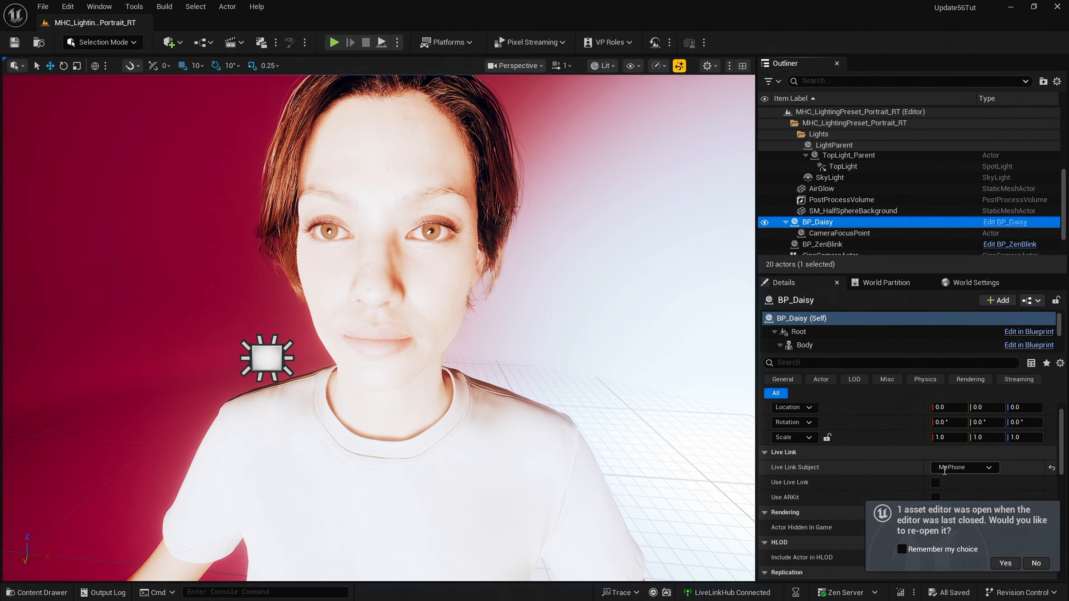
{"action": "left_click", "coordinate": [952, 468]}
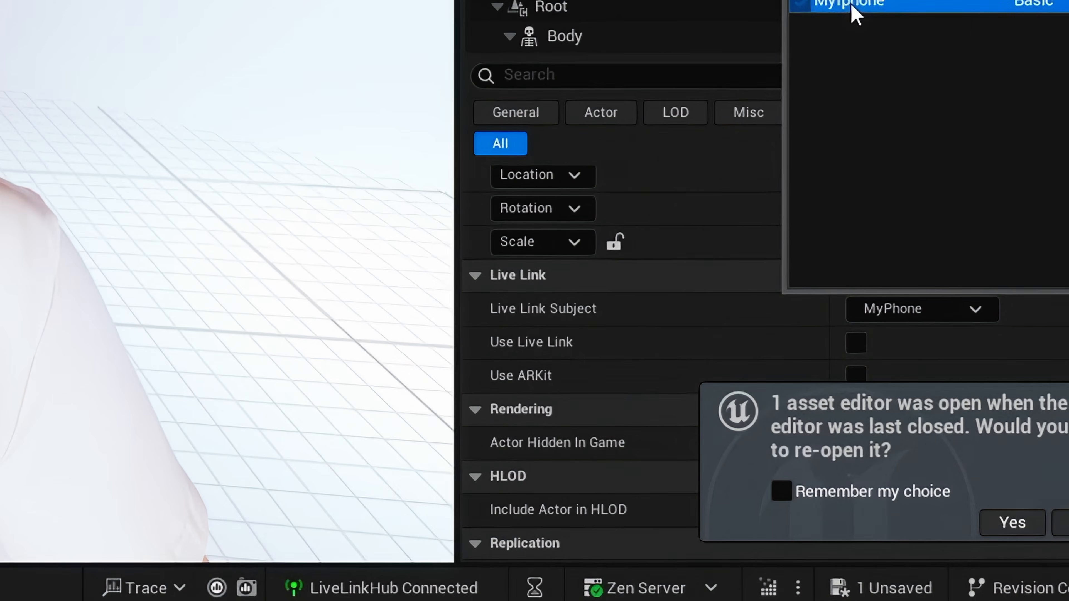
{"action": "left_click", "coordinate": [934, 330]}
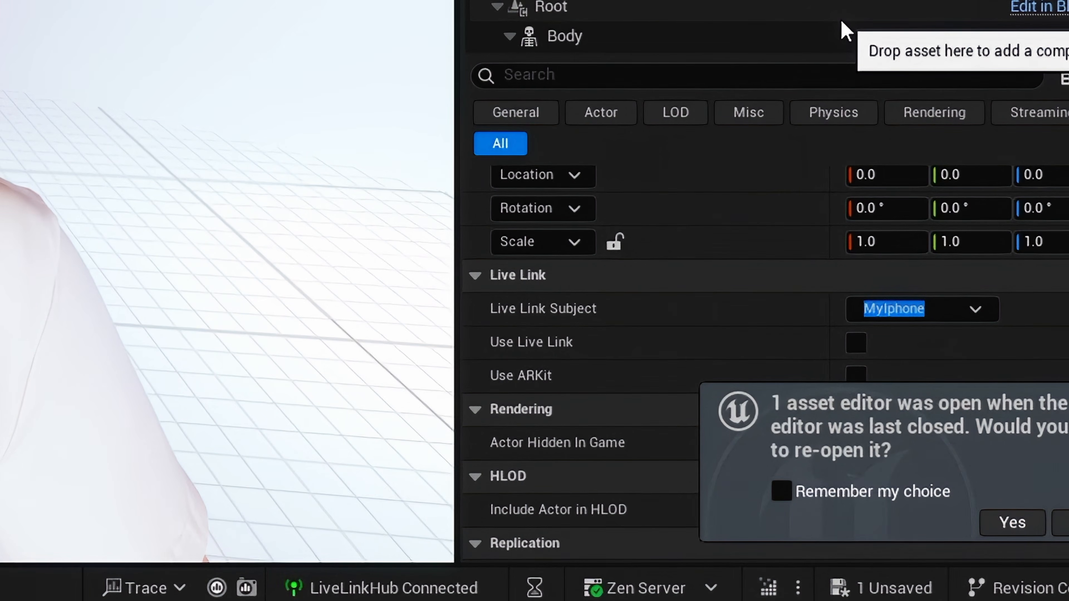
{"action": "left_click", "coordinate": [855, 344]}
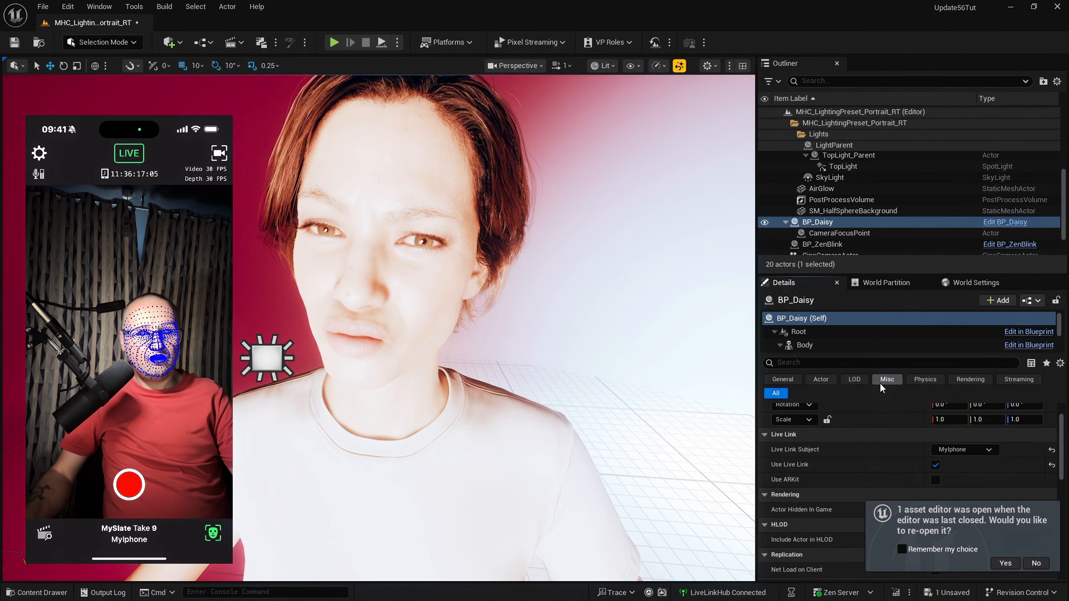
Set BP_ZenBlink's Zen Blink Strength to 0.0, simulate the level and open the strength value for editing.
{"action": "left_click", "coordinate": [830, 244]}
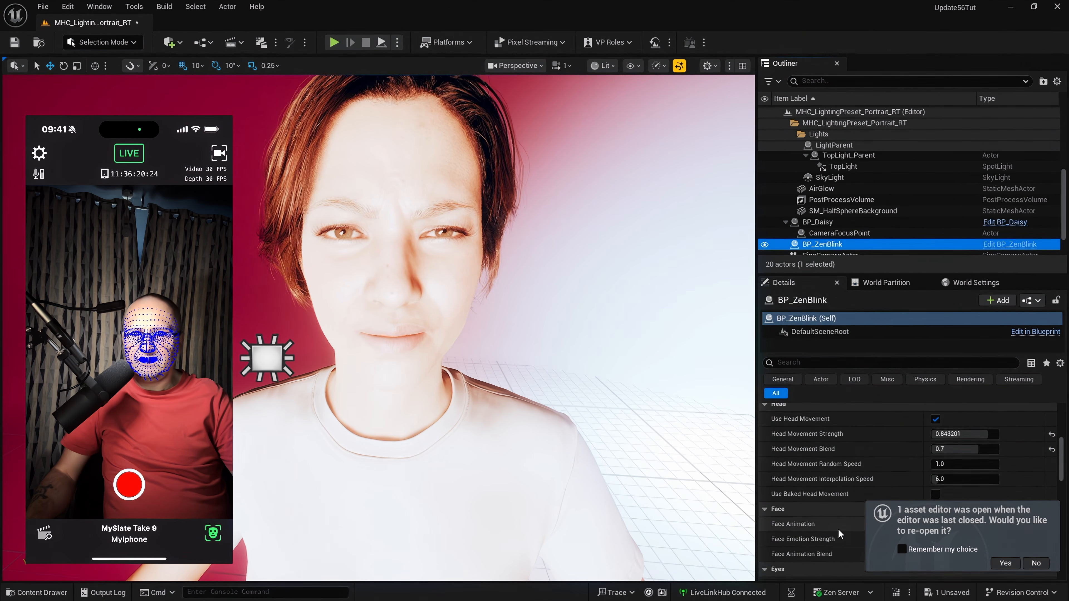
{"action": "scroll", "coordinate": [838, 529], "scroll_direction": "down", "scroll_amount": 10}
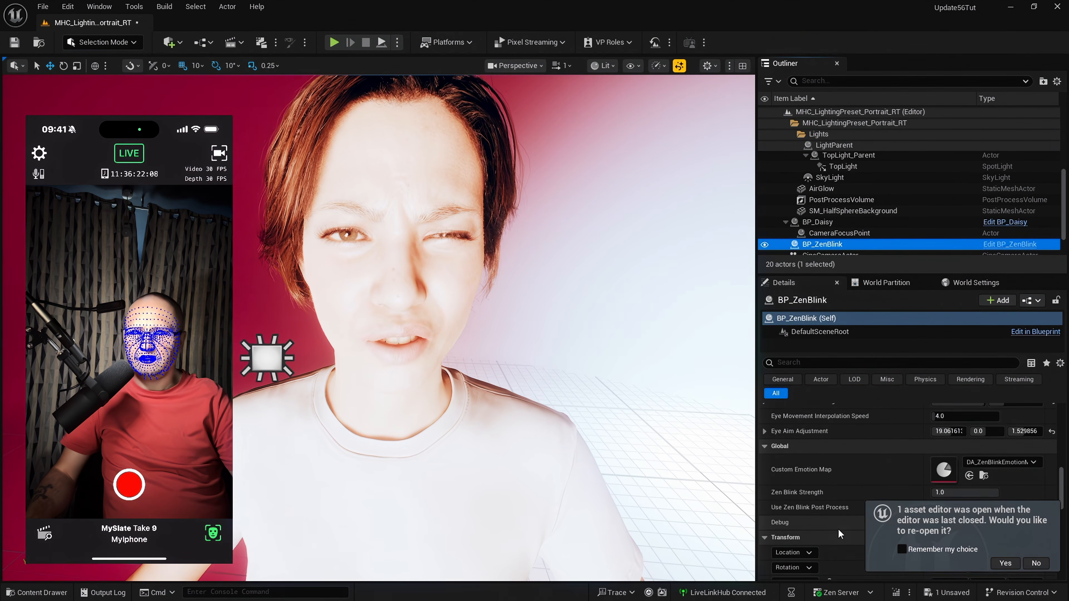
{"action": "scroll", "coordinate": [838, 529], "scroll_direction": "down", "scroll_amount": 2}
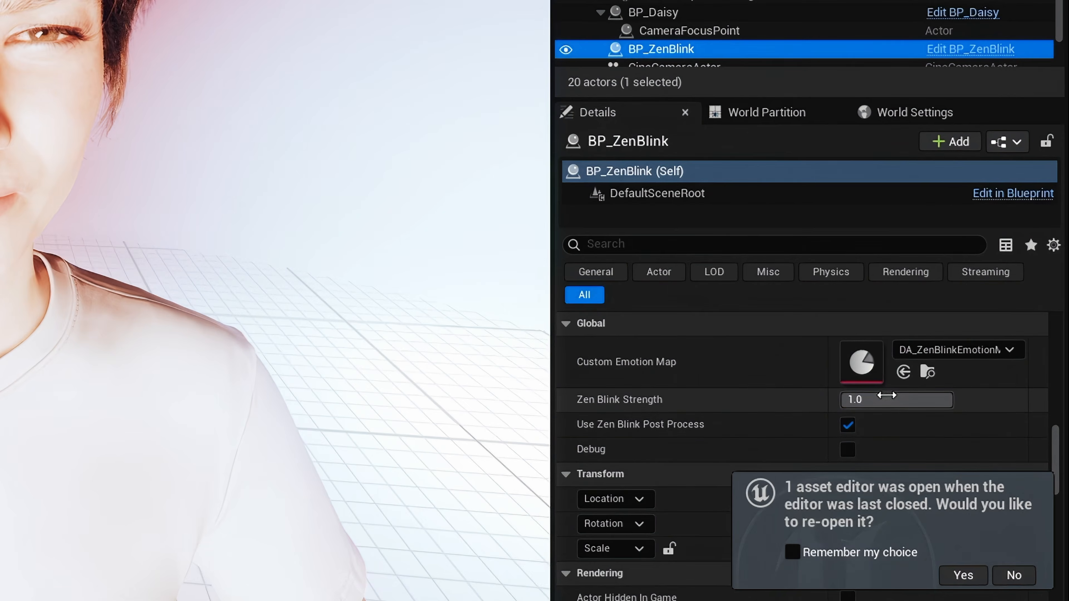
{"action": "left_click_drag", "start_coordinate": [968, 457], "coordinate": [942, 456]}
{"action": "left_click_drag", "start_coordinate": [914, 399], "coordinate": [842, 399]}
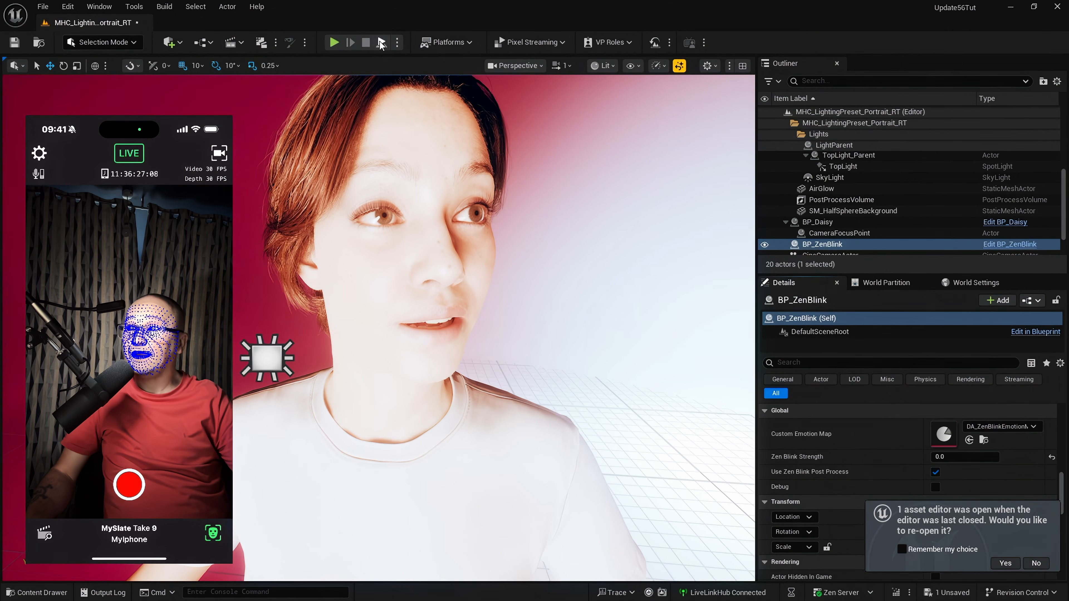
{"action": "left_click", "coordinate": [383, 43]}
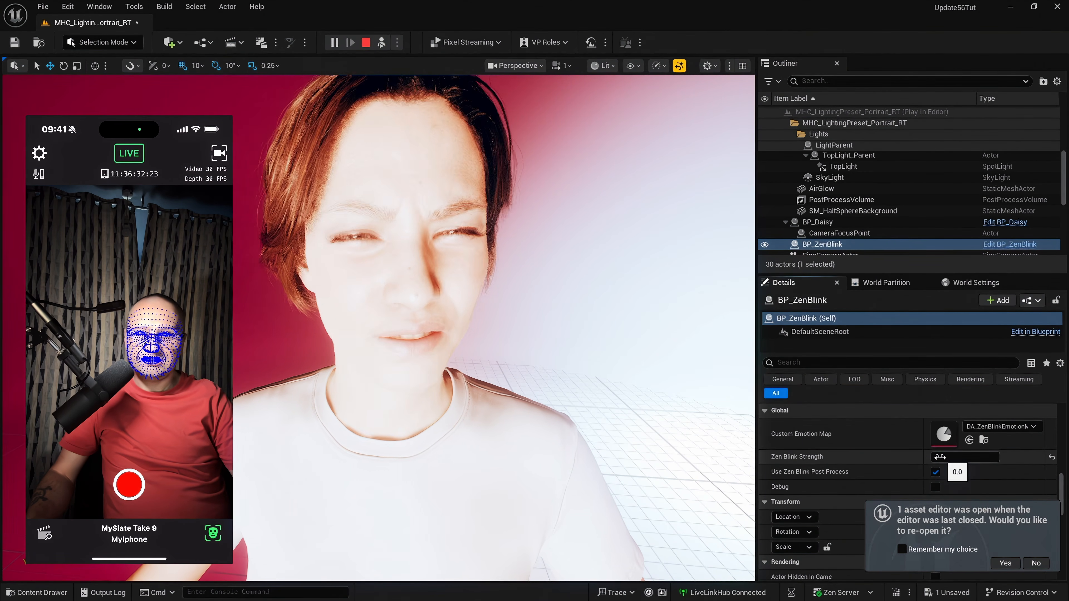
{"action": "left_click", "coordinate": [940, 457]}
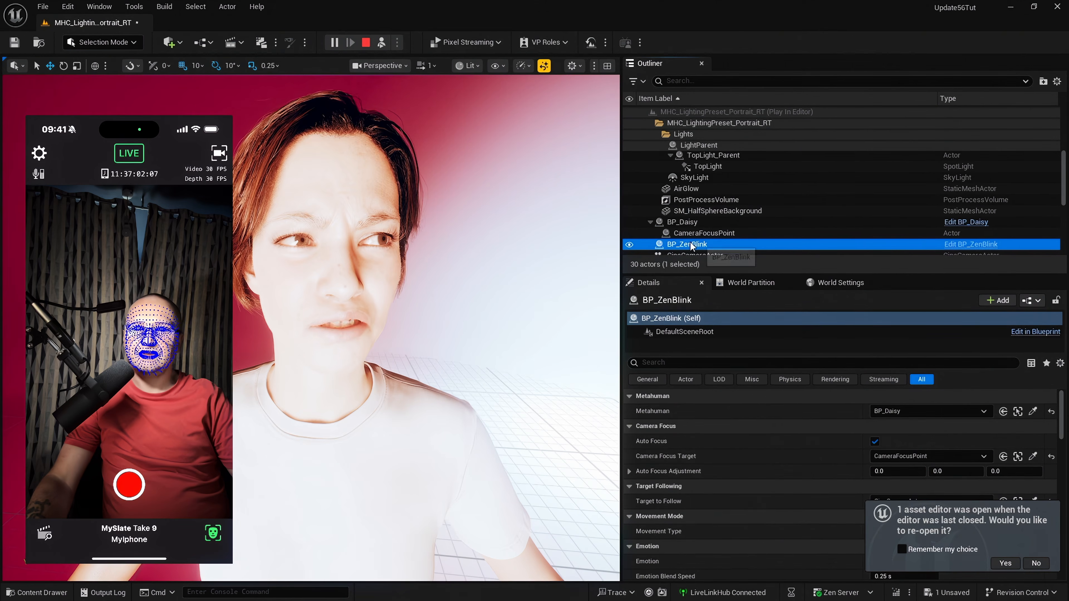
Set the Emotion of the BP_ZenBlink actor to Happy.
{"action": "scroll", "coordinate": [733, 466], "scroll_direction": "down", "scroll_amount": 6}
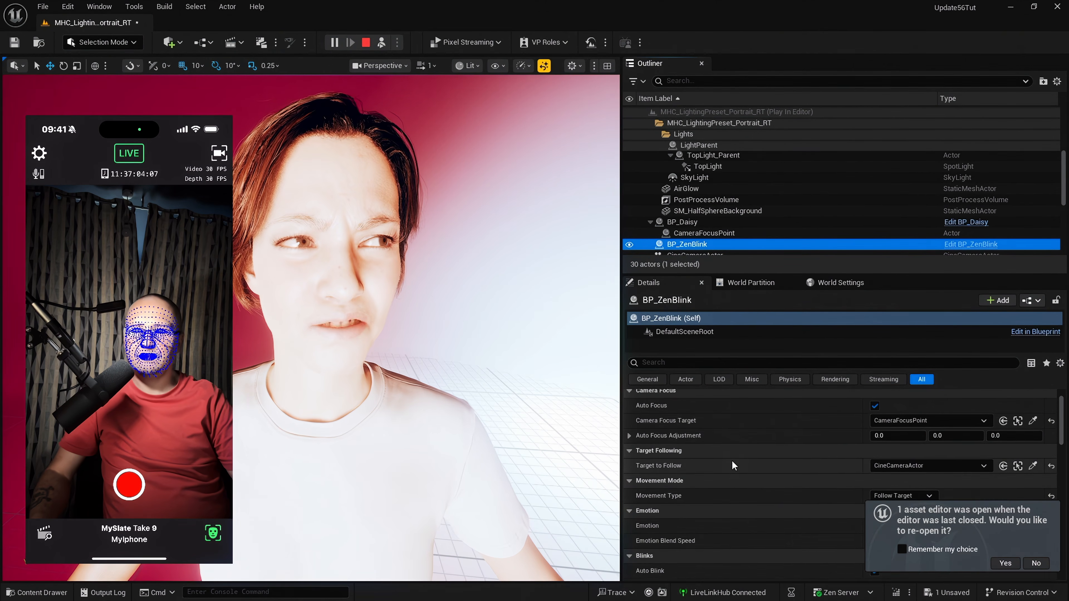
{"action": "scroll", "coordinate": [733, 466], "scroll_direction": "down", "scroll_amount": 2}
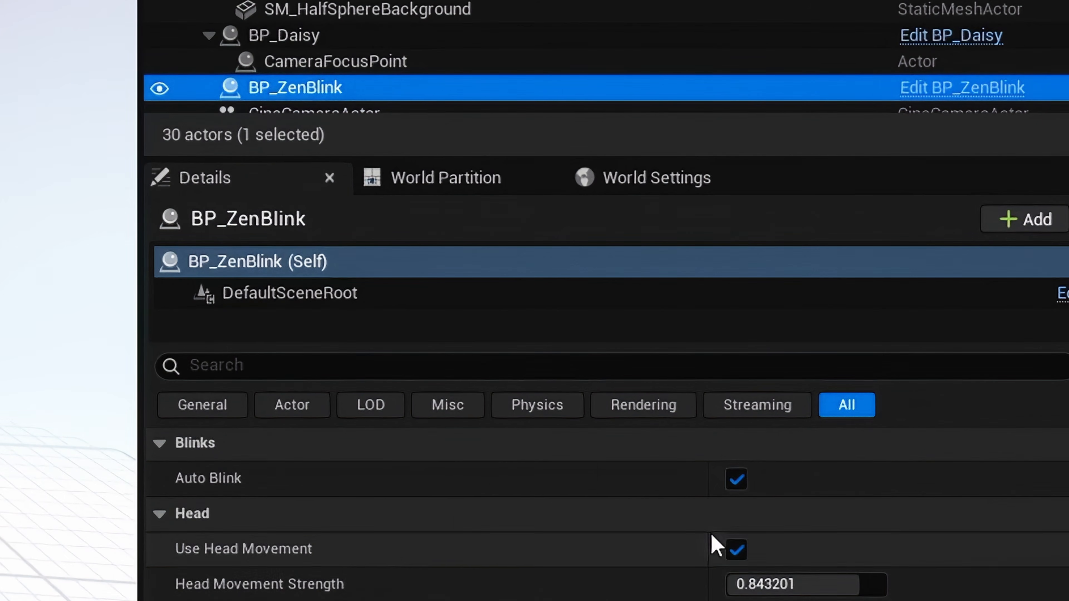
{"action": "scroll", "coordinate": [865, 467], "scroll_direction": "up", "scroll_amount": 4}
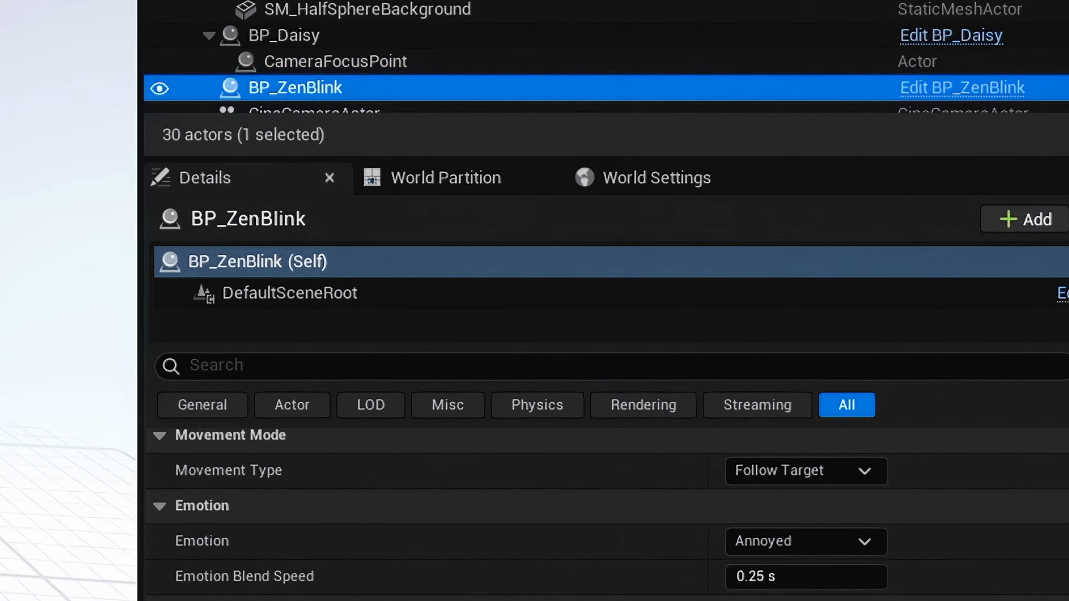
{"action": "left_click", "coordinate": [807, 542]}
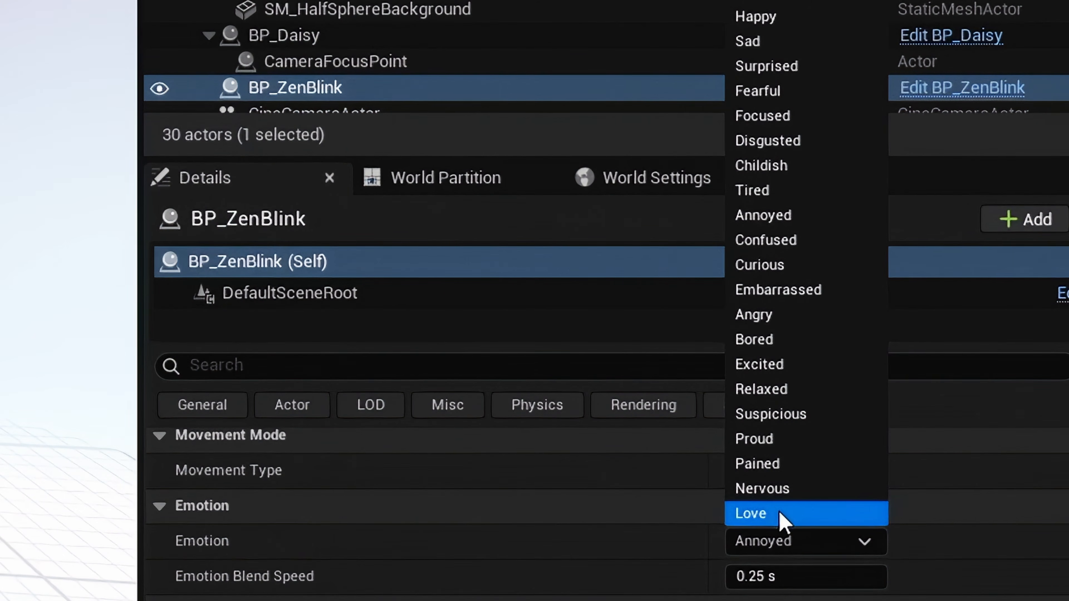
{"action": "left_click", "coordinate": [764, 17]}
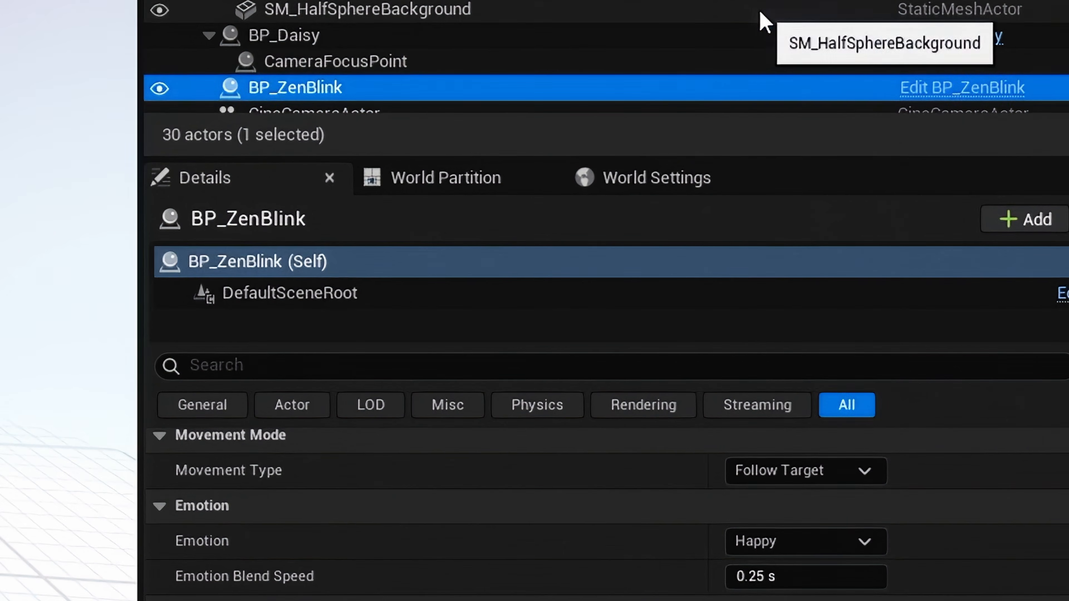
{"action": "scroll", "coordinate": [627, 526], "scroll_direction": "down", "scroll_amount": 5}
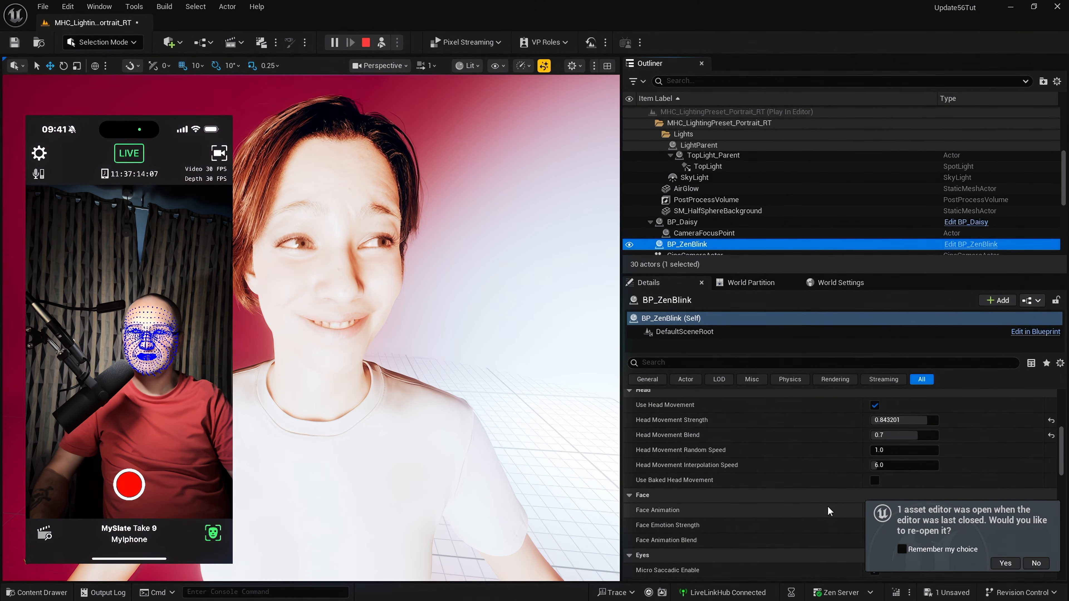
{"action": "scroll", "coordinate": [829, 511], "scroll_direction": "down", "scroll_amount": 2}
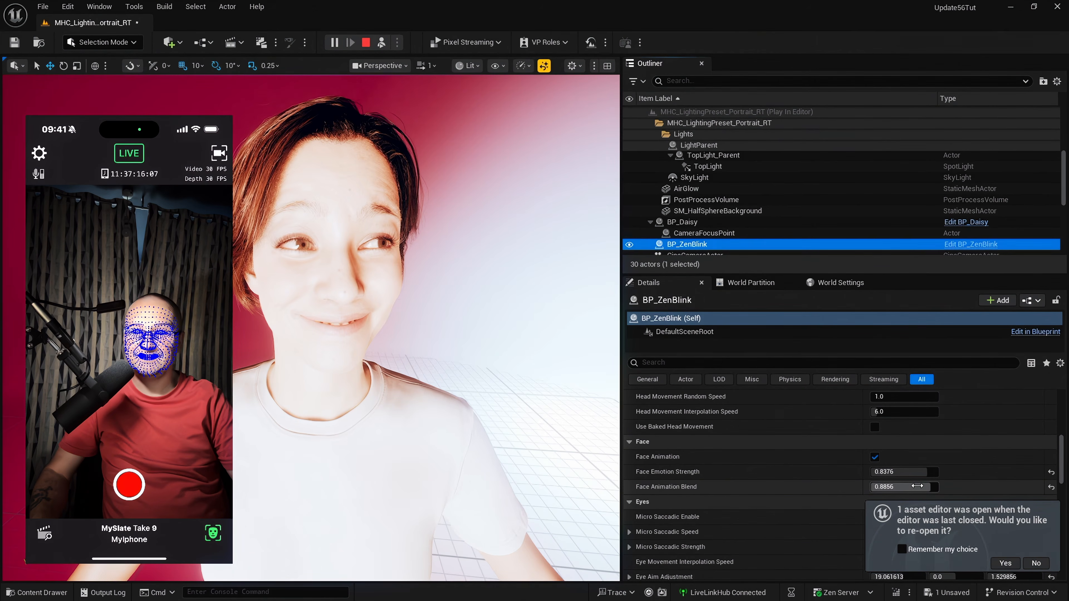
Reduce BP_ZenBlink's Face Animation Blend to 0.8344 and its Face Emotion Strength to about 0.415.
{"action": "left_click_drag", "start_coordinate": [917, 486], "coordinate": [903, 470]}
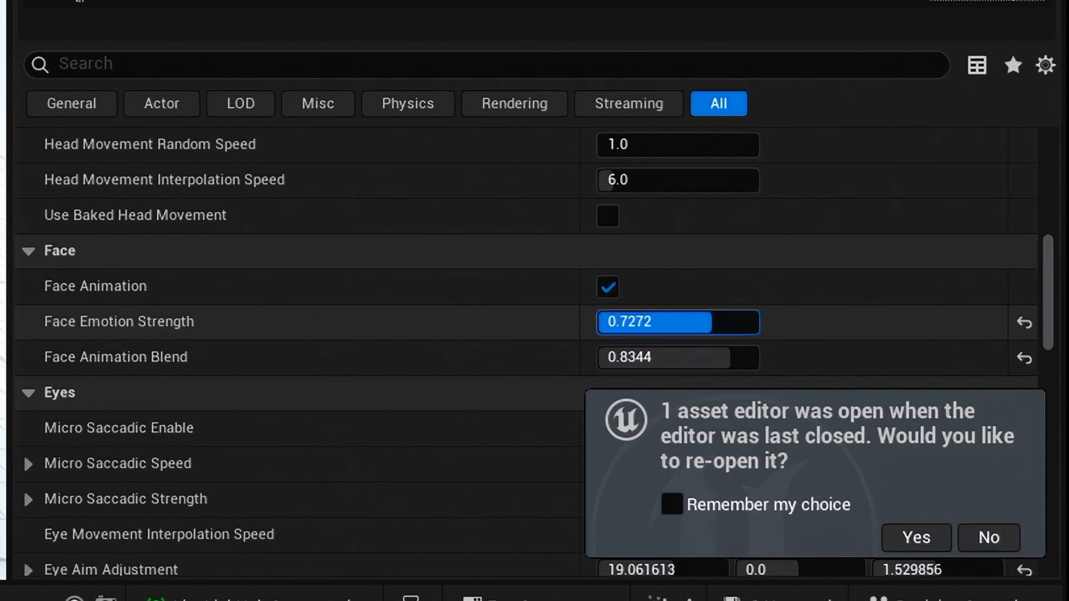
{"action": "left_click_drag", "start_coordinate": [712, 322], "coordinate": [767, 322]}
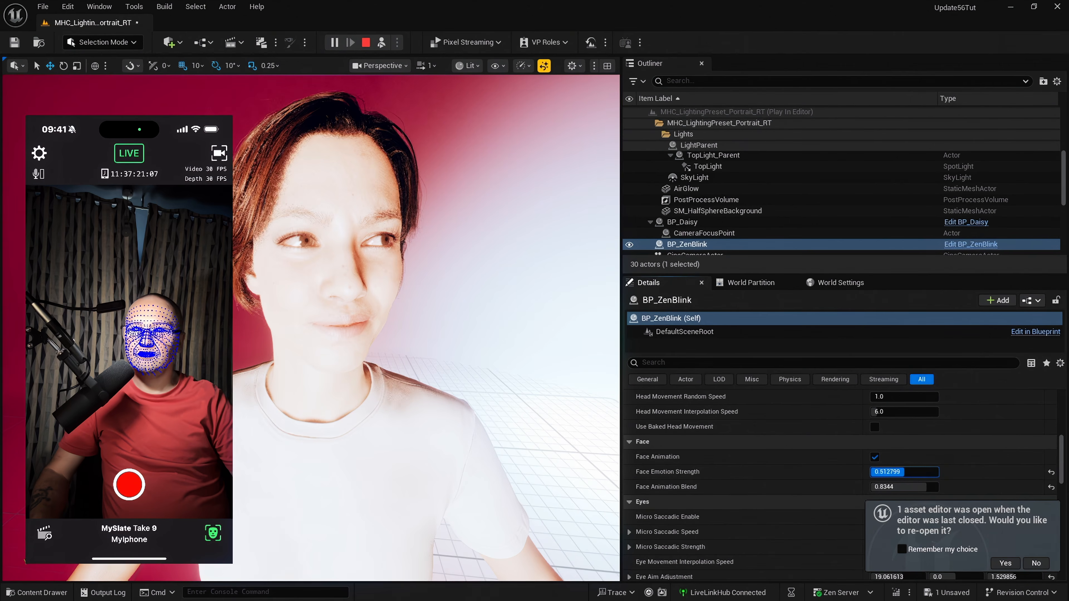
{"action": "left_click_drag", "start_coordinate": [904, 471], "coordinate": [896, 472]}
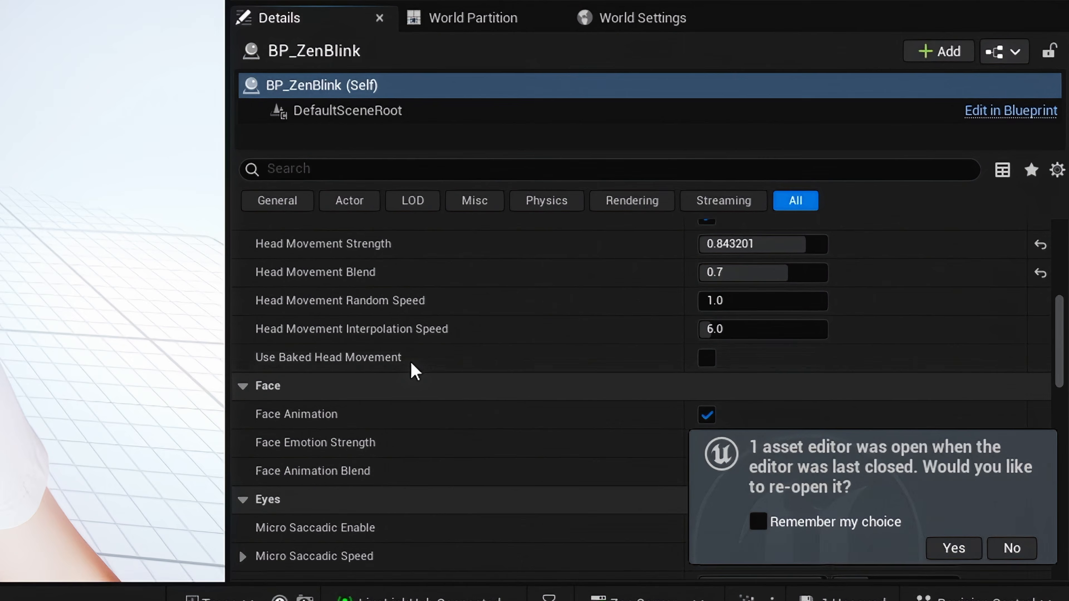
Raise BP_ZenBlink's Head Movement Strength to 0.9896 and its Head Movement Blend to about 0.93.
{"action": "scroll", "coordinate": [415, 370], "scroll_direction": "up", "scroll_amount": 1}
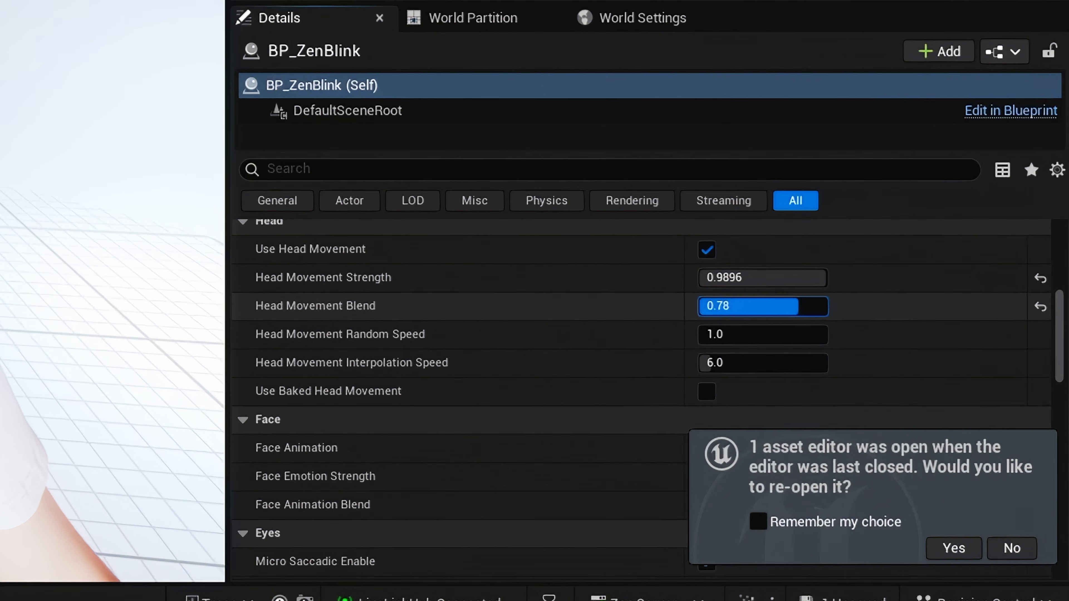
{"action": "left_click_drag", "start_coordinate": [758, 305], "coordinate": [764, 305]}
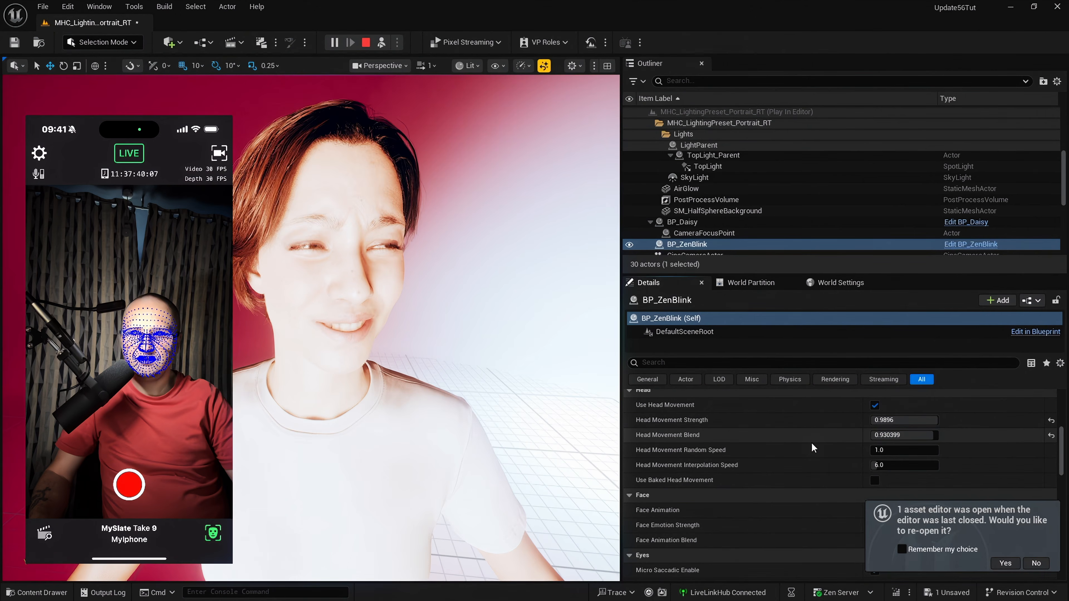
{"action": "scroll", "coordinate": [811, 442], "scroll_direction": "down", "scroll_amount": 1}
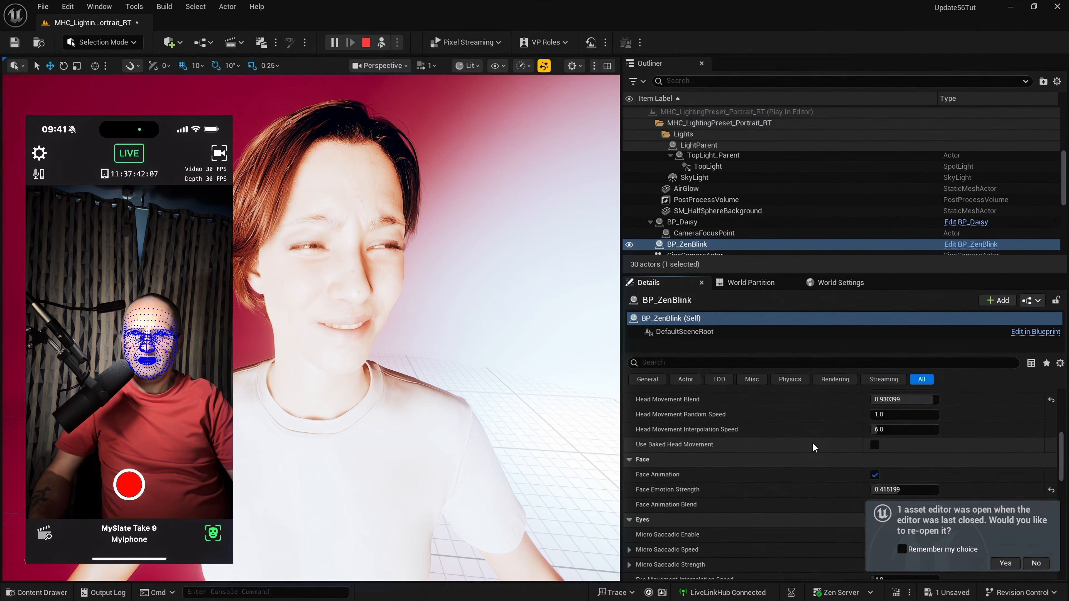
Switch BP_ZenBlink's Movement Type to Random and lower the Head Movement Blend to about 0.52.
{"action": "scroll", "coordinate": [813, 442], "scroll_direction": "up", "scroll_amount": 1}
{"action": "scroll", "coordinate": [803, 456], "scroll_direction": "up", "scroll_amount": 5}
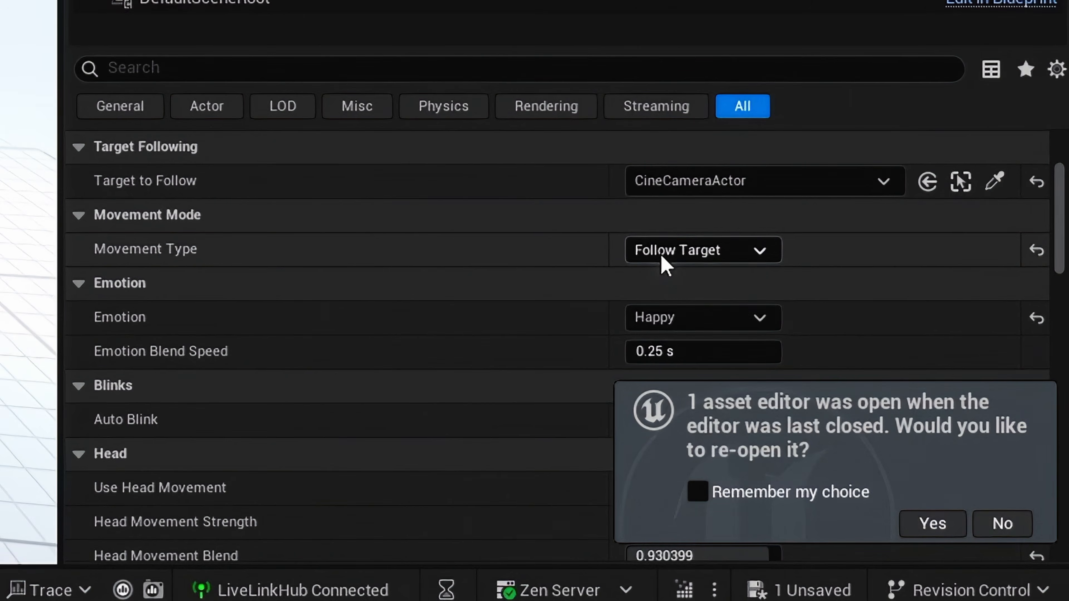
{"action": "left_click", "coordinate": [890, 443]}
{"action": "left_click", "coordinate": [671, 302]}
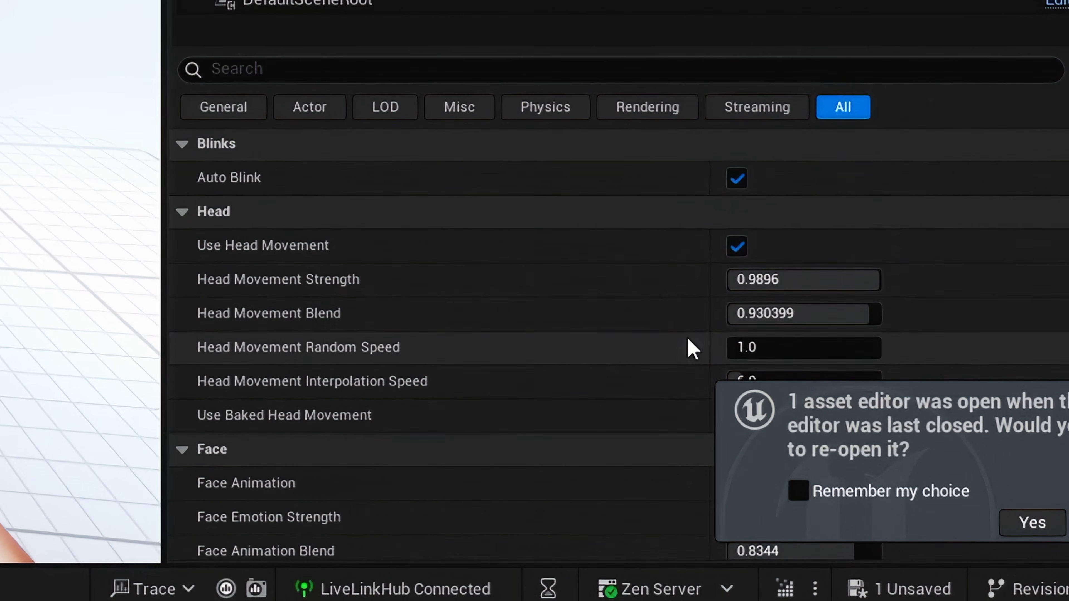
{"action": "left_click_drag", "start_coordinate": [858, 314], "coordinate": [837, 314]}
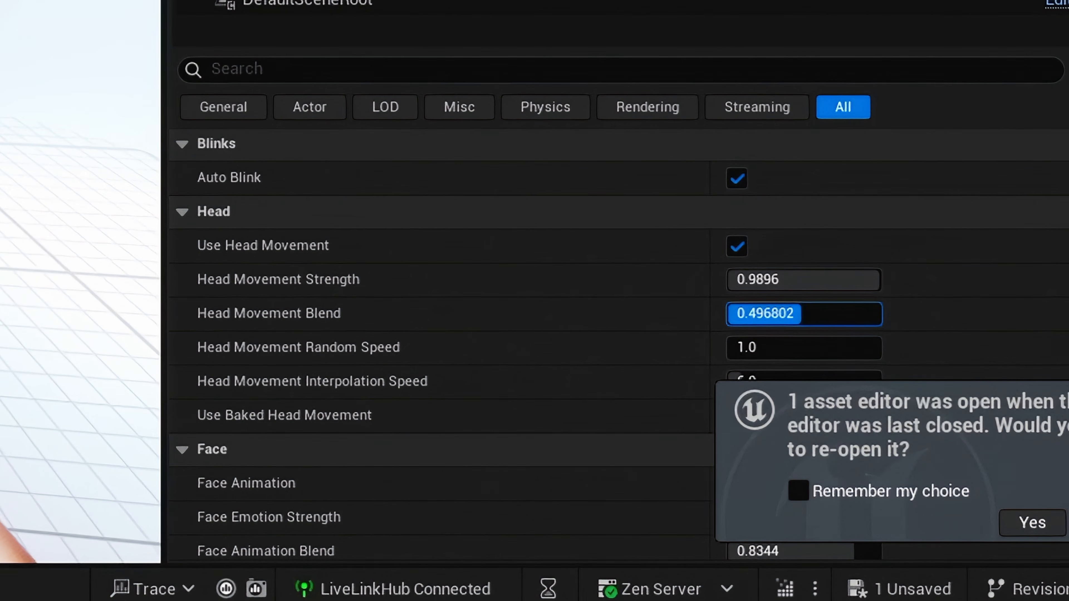
{"action": "left_click_drag", "start_coordinate": [841, 314], "coordinate": [842, 314]}
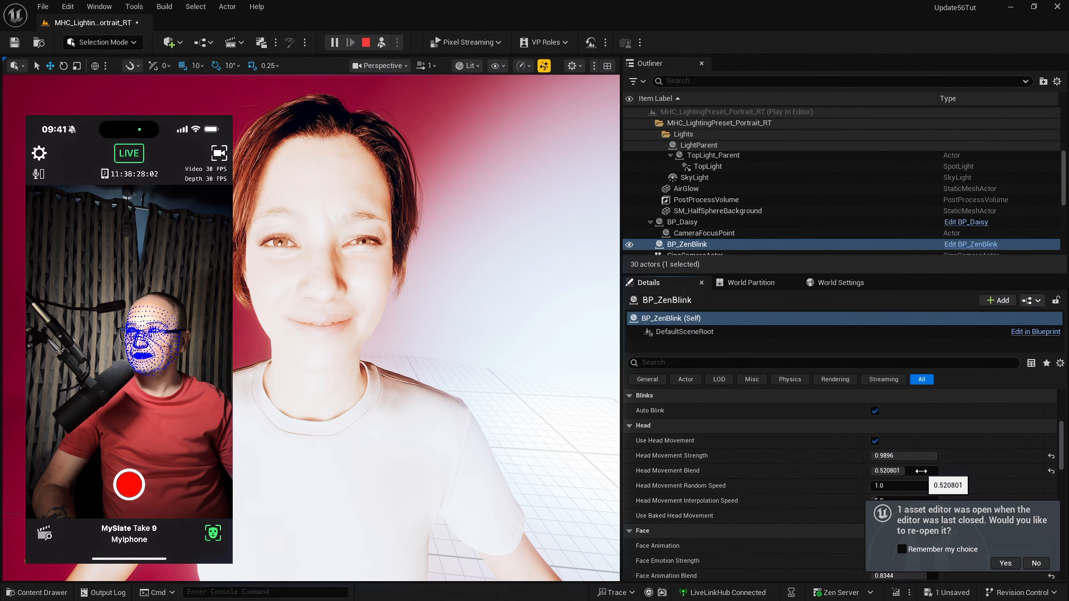
Set BP_ZenBlink's Movement Type to Follow Target and choose FollowMe as the Target to Follow.
{"action": "scroll", "coordinate": [843, 458], "scroll_direction": "up", "scroll_amount": 4}
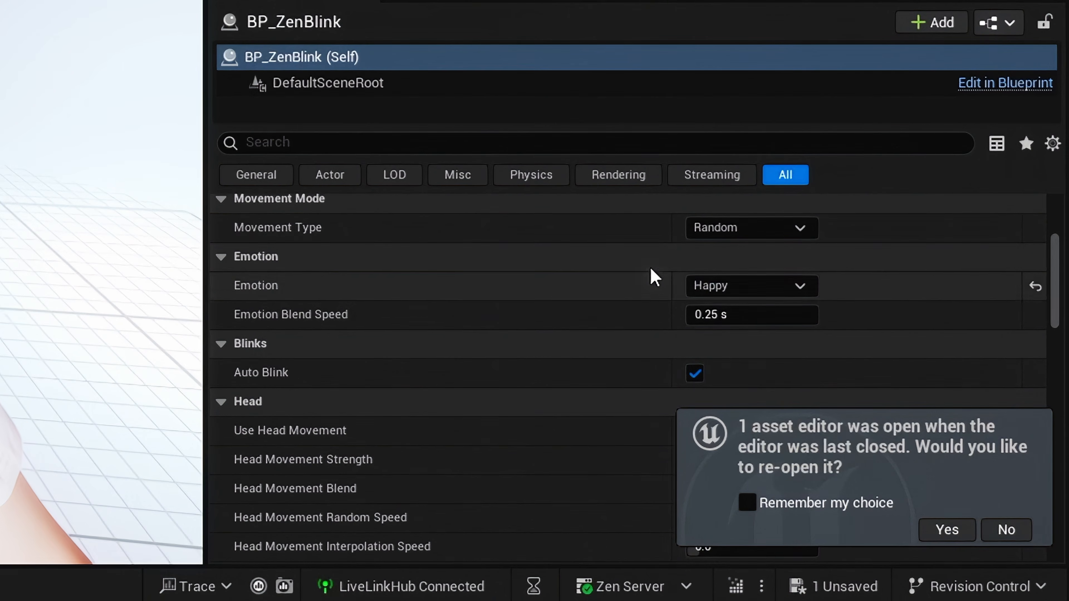
{"action": "left_click", "coordinate": [886, 408]}
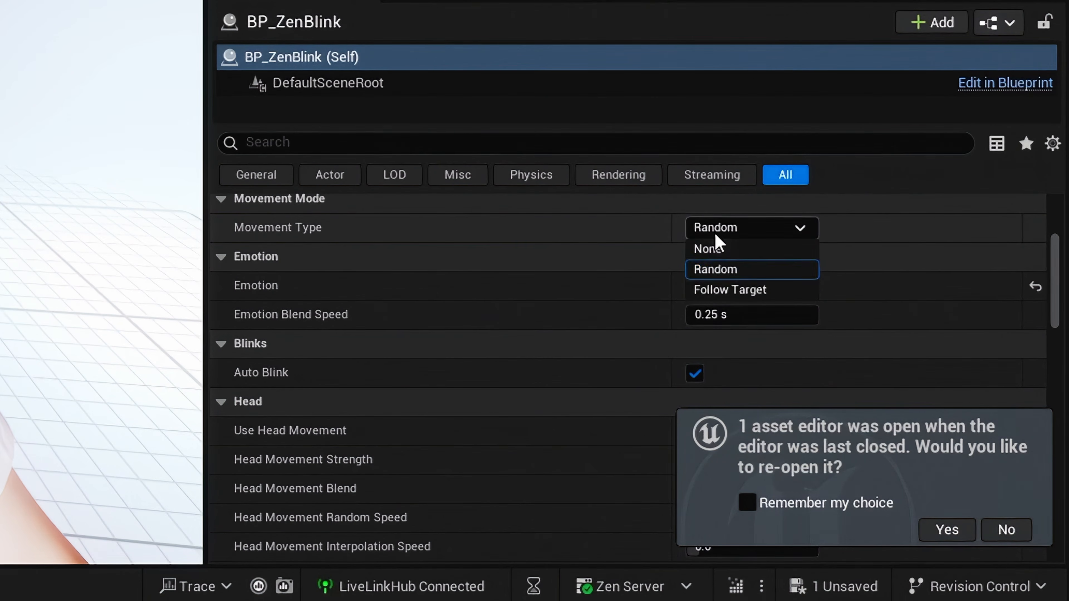
{"action": "left_click", "coordinate": [743, 290]}
{"action": "scroll", "coordinate": [674, 253], "scroll_direction": "up", "scroll_amount": 3}
{"action": "left_click", "coordinate": [736, 170]}
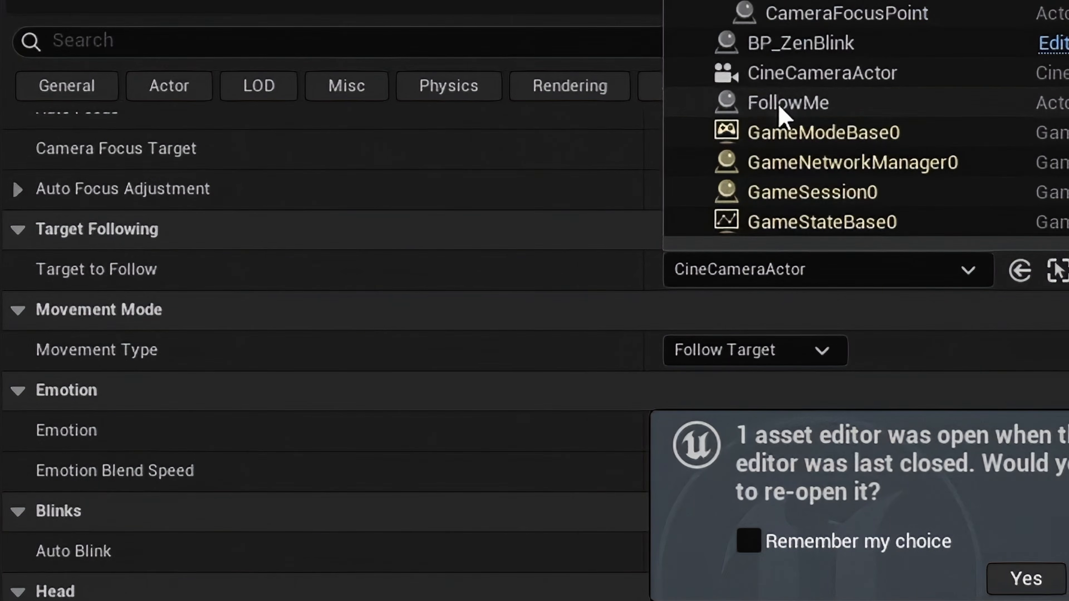
{"action": "left_click", "coordinate": [776, 110]}
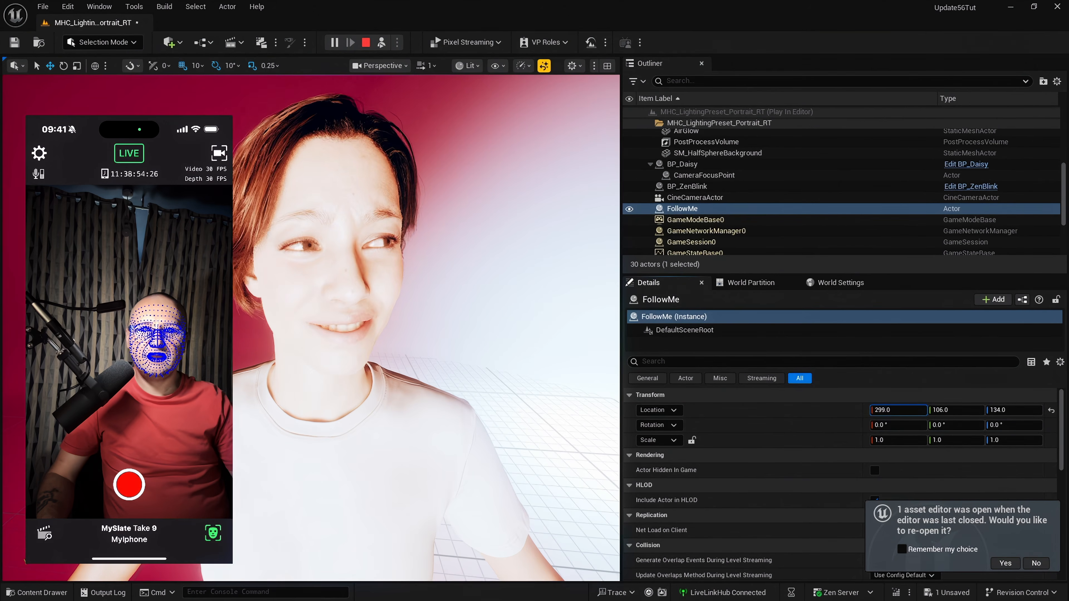
Shift the FollowMe actor along its X location to steer where the MetaHuman looks.
{"action": "left_click_drag", "start_coordinate": [899, 410], "coordinate": [770, 410]}
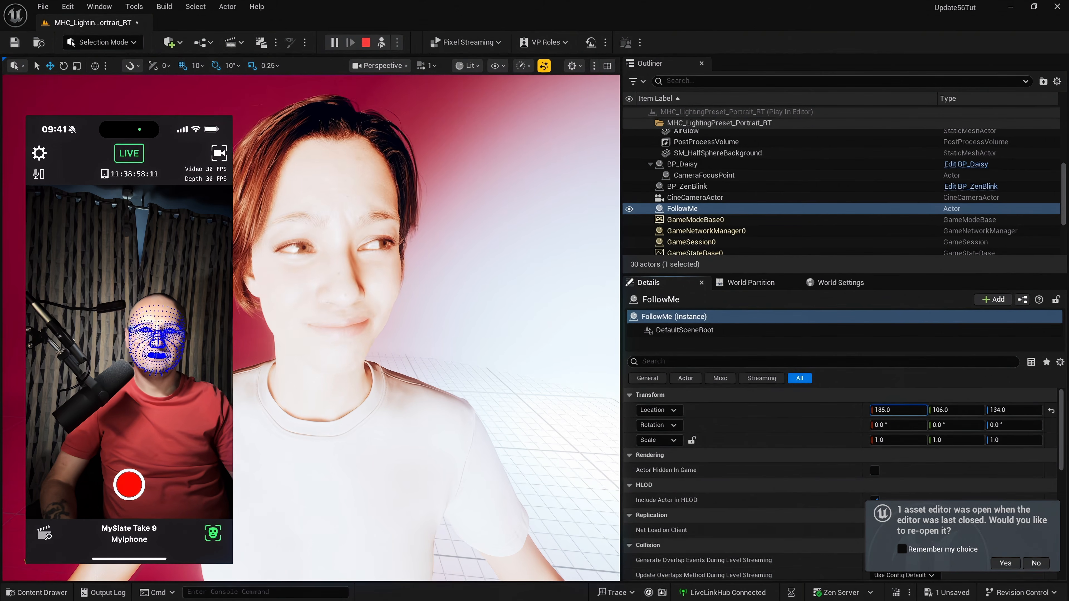
{"action": "left_click_drag", "start_coordinate": [899, 410], "coordinate": [785, 410]}
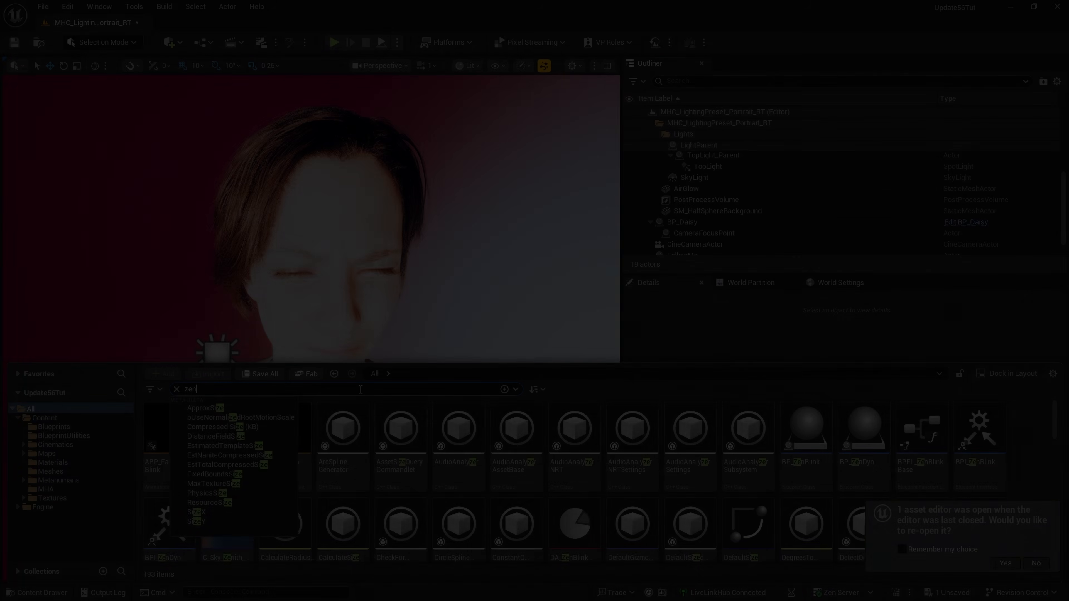
Search the project content for zendyn and place the BP_ZenDyn blueprint in the level.
{"action": "type", "text": "dyn"}
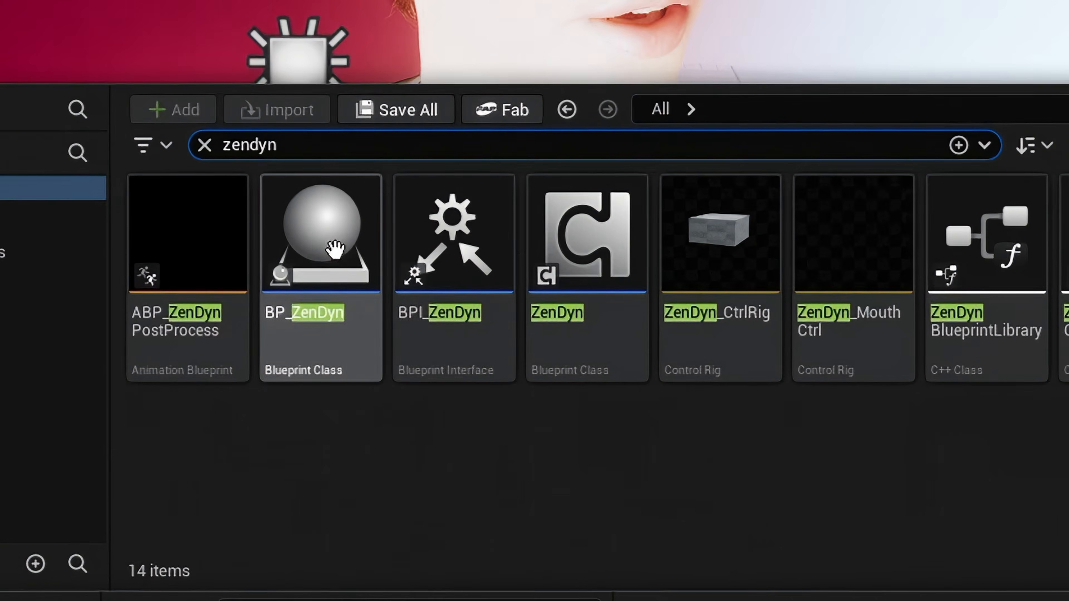
{"action": "mouse_move", "coordinate": [322, 254]}
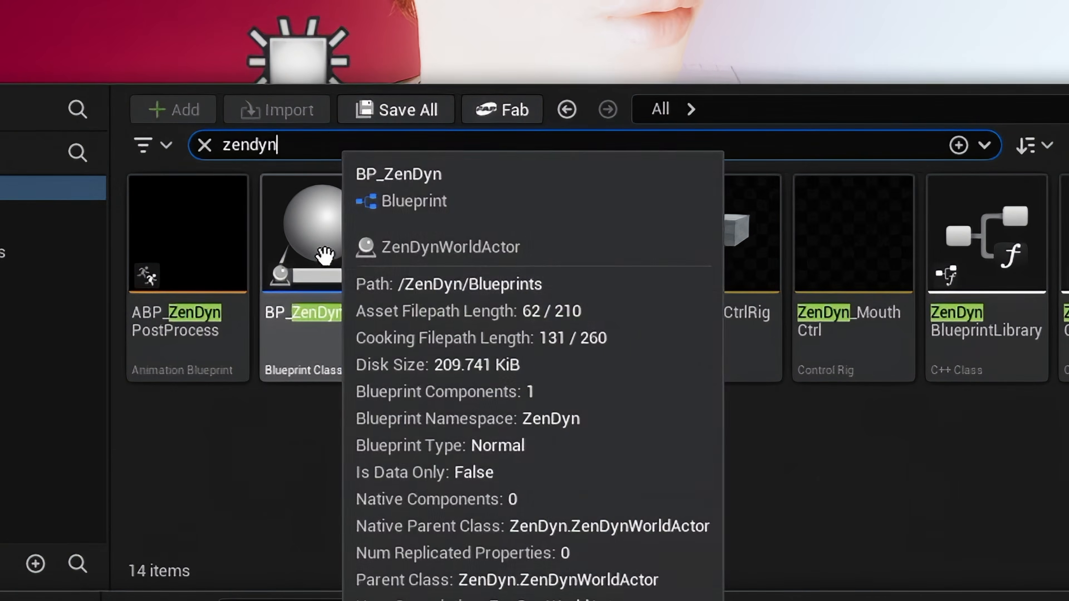
{"action": "left_click", "coordinate": [322, 254]}
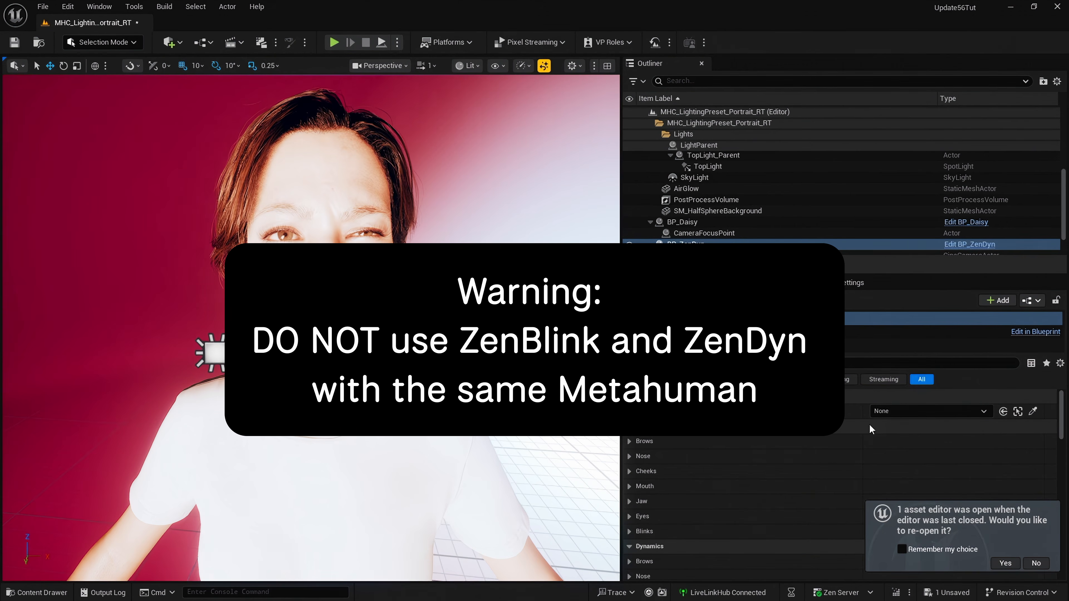
Assign BP_Daisy as BP_ZenDyn's Metahuman Actor and simulate the level.
{"action": "left_click", "coordinate": [891, 412]}
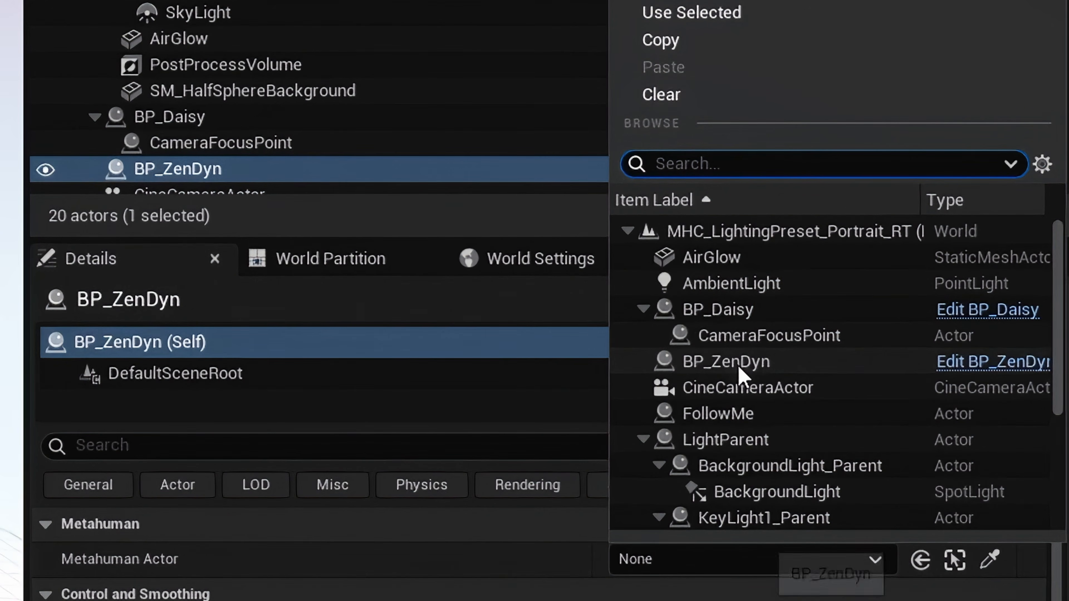
{"action": "left_click", "coordinate": [726, 312]}
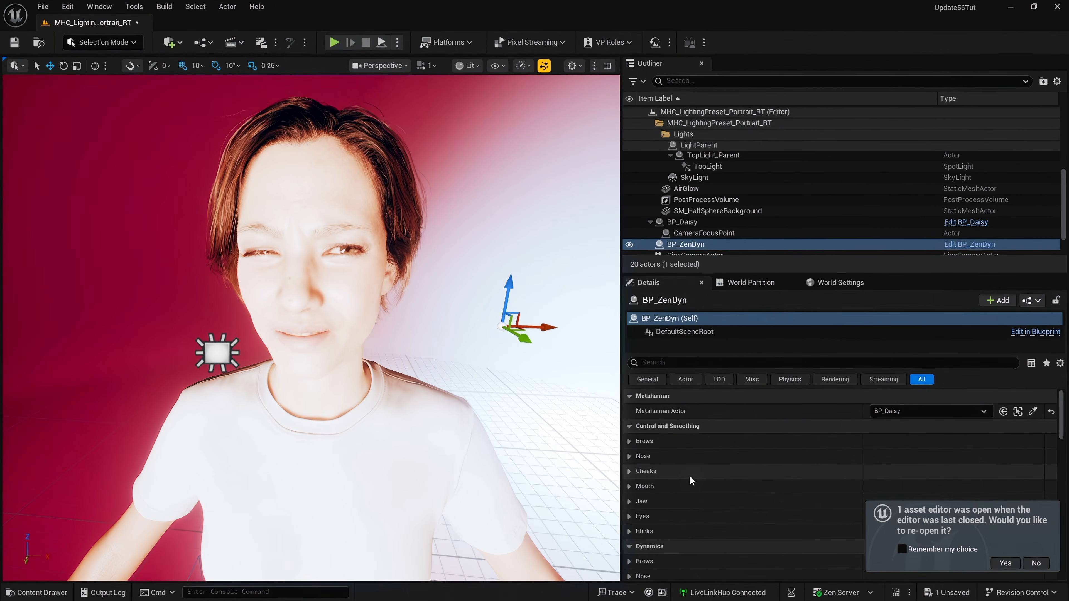
{"action": "left_click", "coordinate": [380, 43]}
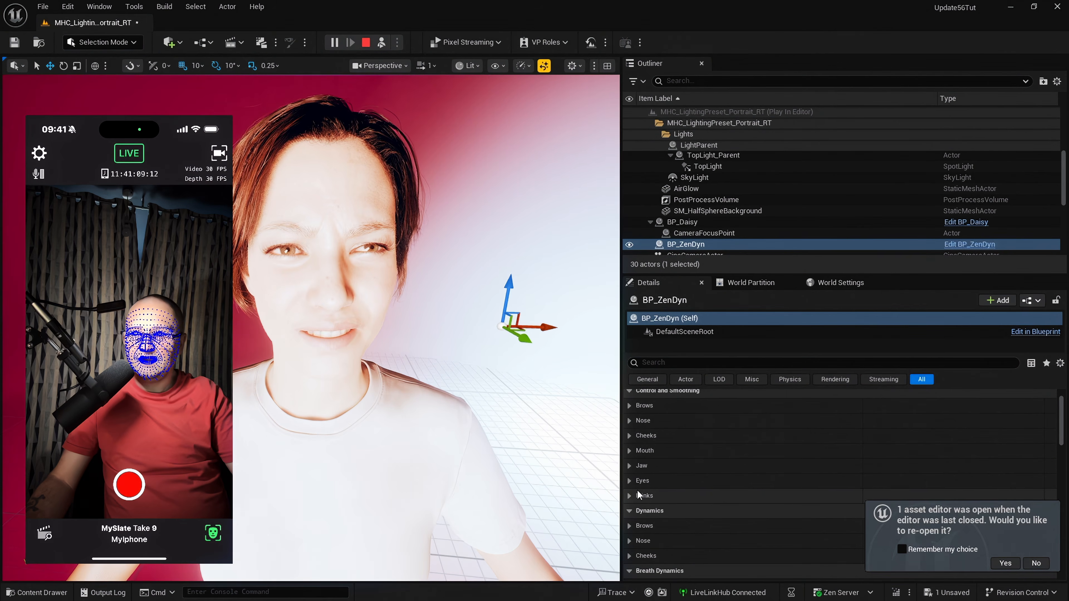
Try lowering the Eyes control value of BP_ZenDyn under Control and Smoothing, and restore it to 1.0.
{"action": "left_click", "coordinate": [630, 481]}
{"action": "scroll", "coordinate": [714, 483], "scroll_direction": "down", "scroll_amount": 2}
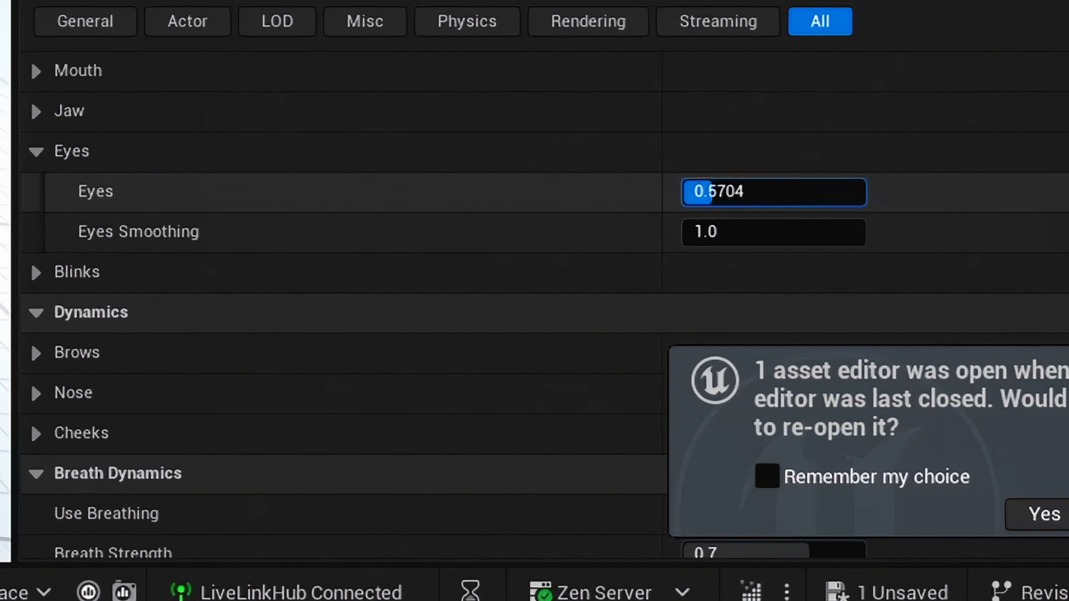
{"action": "left_click_drag", "start_coordinate": [711, 193], "coordinate": [683, 192]}
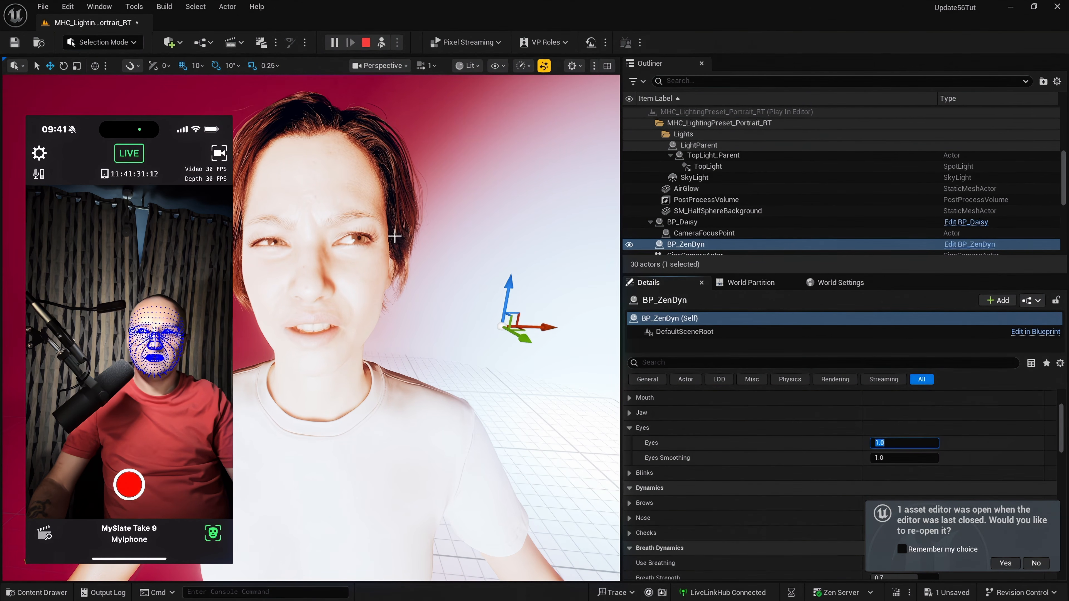
{"action": "left_click", "coordinate": [740, 446]}
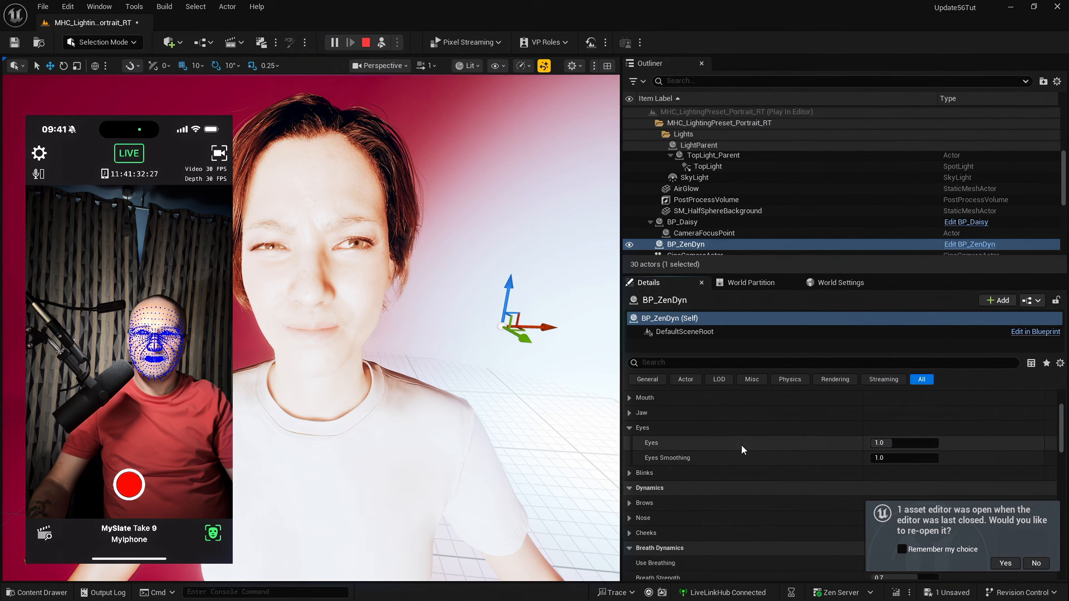
{"action": "left_click", "coordinate": [668, 428]}
Try exaggerated brow settings on BP_ZenDyn, with Brows at 3.0 and Brows Smoothing at 100.
{"action": "scroll", "coordinate": [670, 428], "scroll_direction": "down", "scroll_amount": 2}
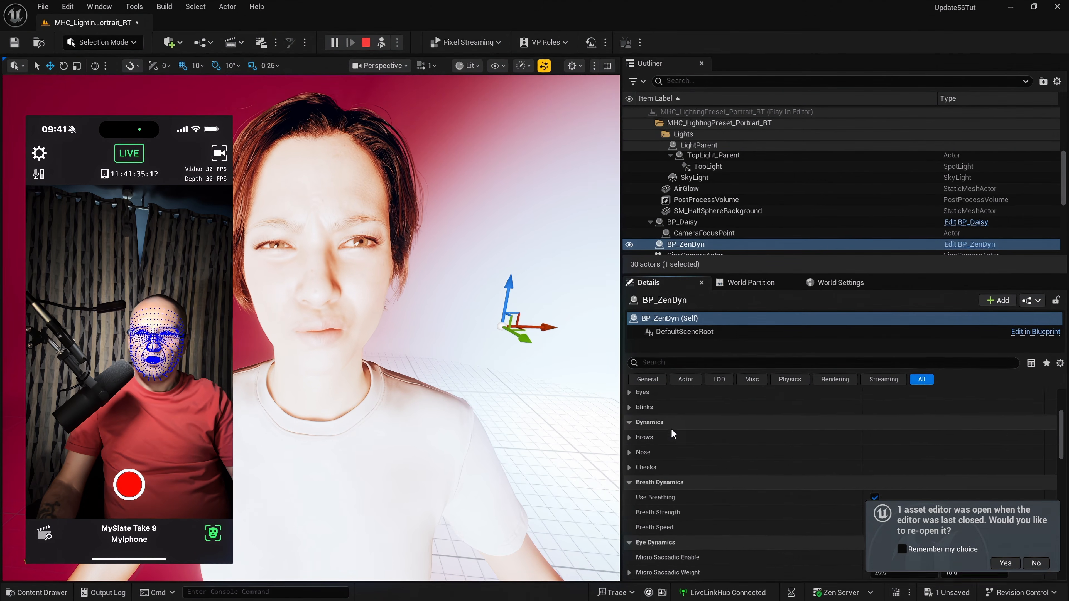
{"action": "scroll", "coordinate": [672, 431], "scroll_direction": "up", "scroll_amount": 3}
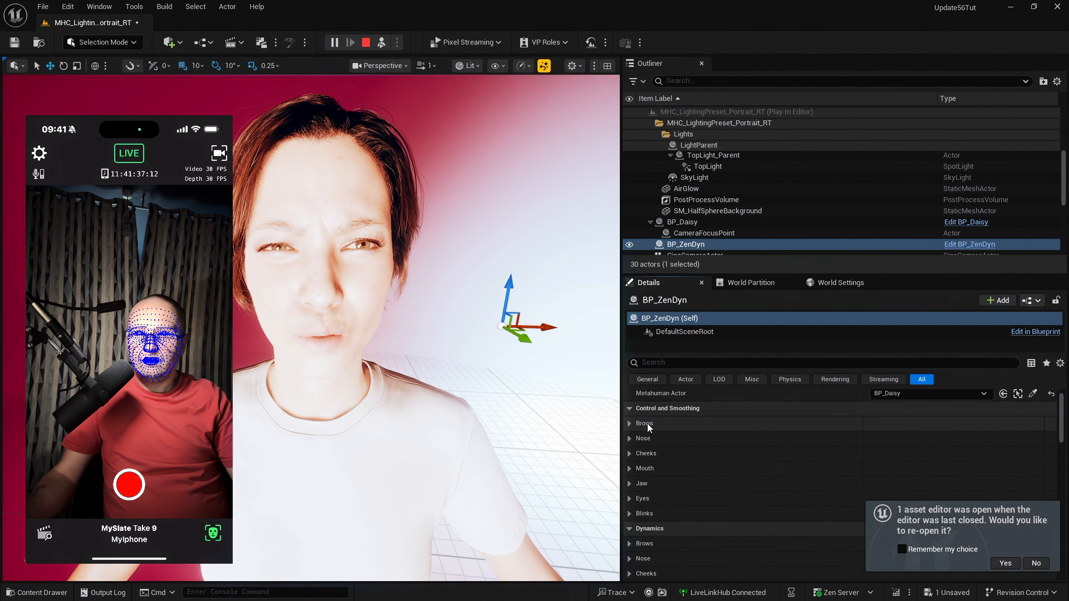
{"action": "left_click", "coordinate": [630, 423]}
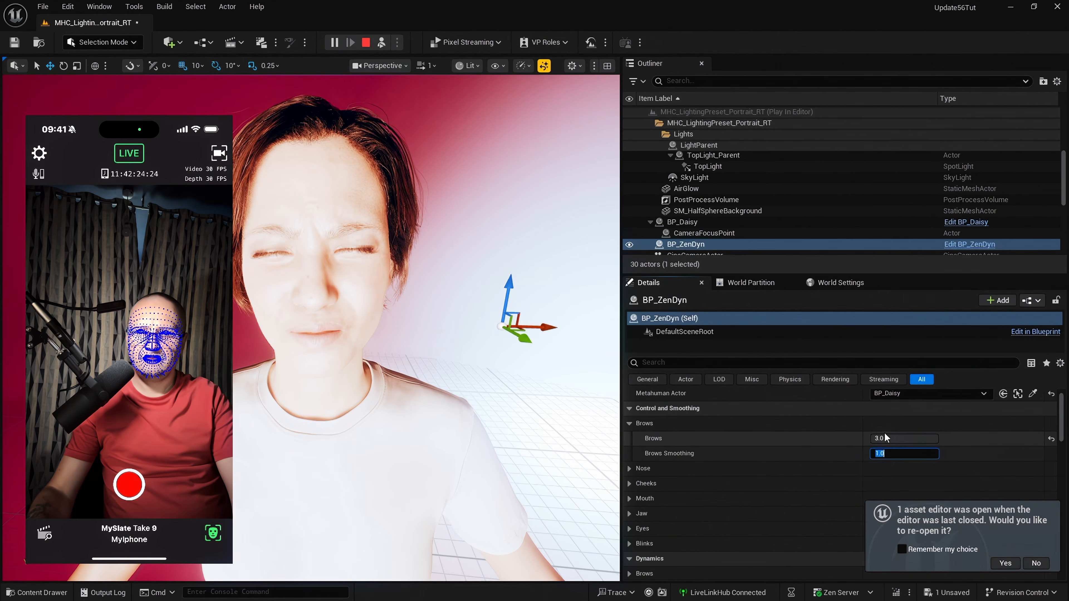
{"action": "type", "text": "100"}
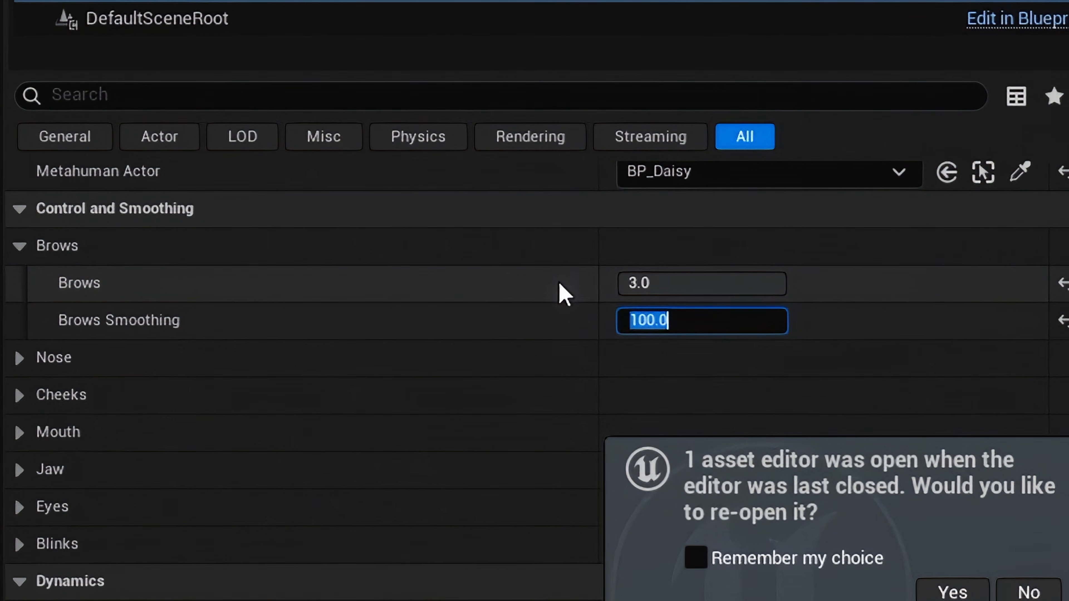
{"action": "left_click", "coordinate": [564, 294]}
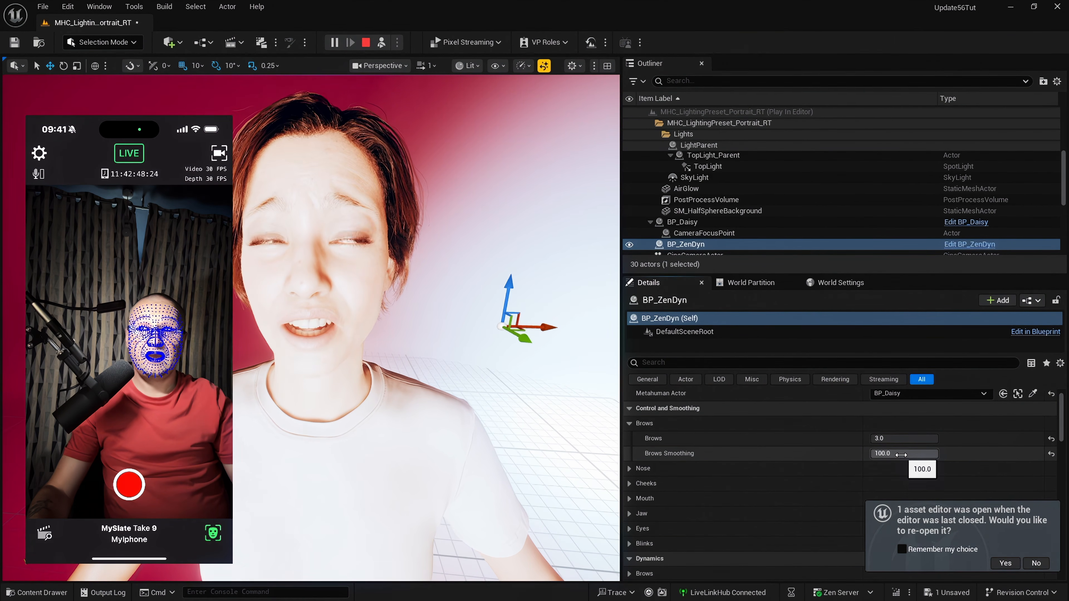
Set BP_ZenDyn's Brows Smoothing to 1.0 and its Brows value to 2.0.
{"action": "left_click", "coordinate": [900, 454]}
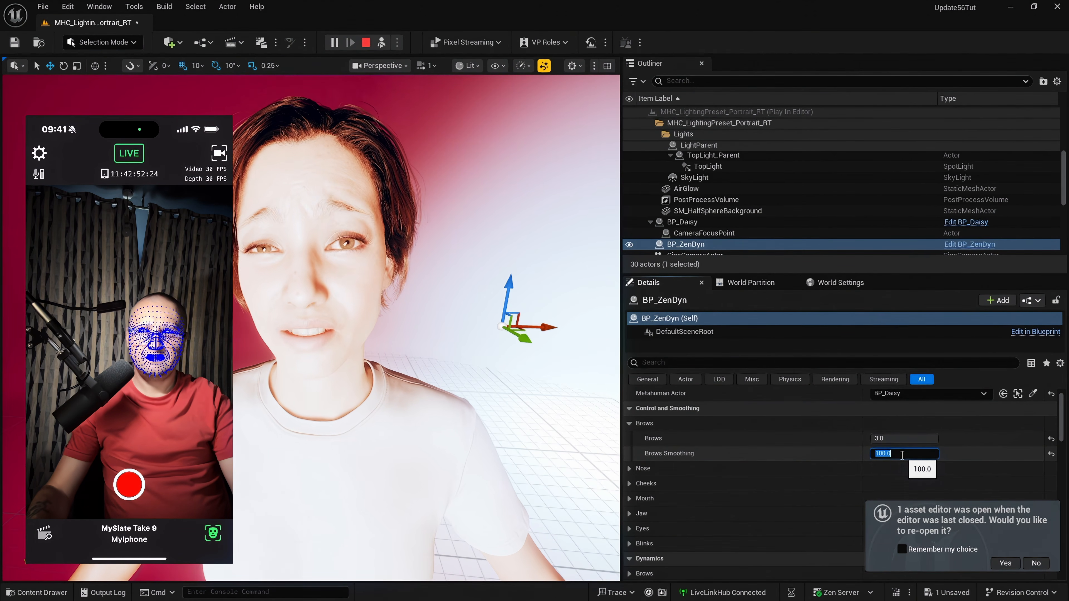
{"action": "type", "text": "1"}
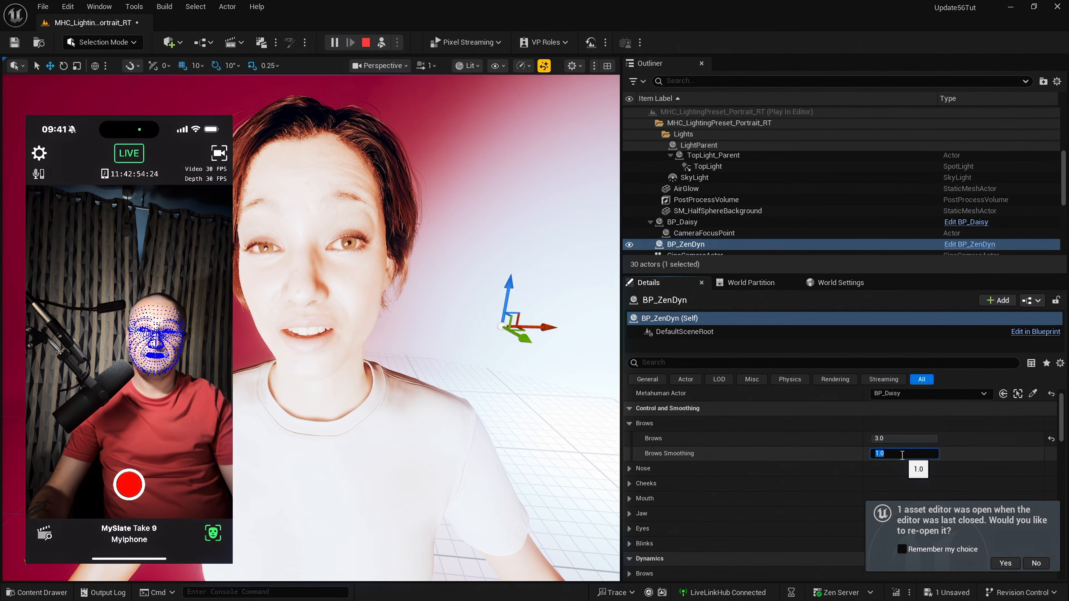
{"action": "key", "text": "shift+Tab"}
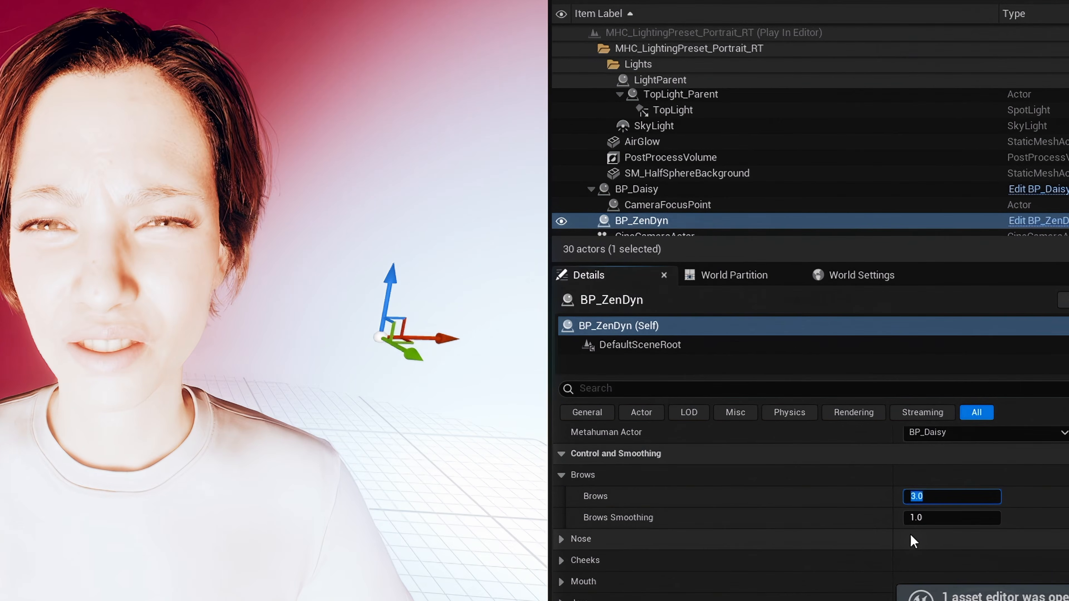
{"action": "type", "text": "2"}
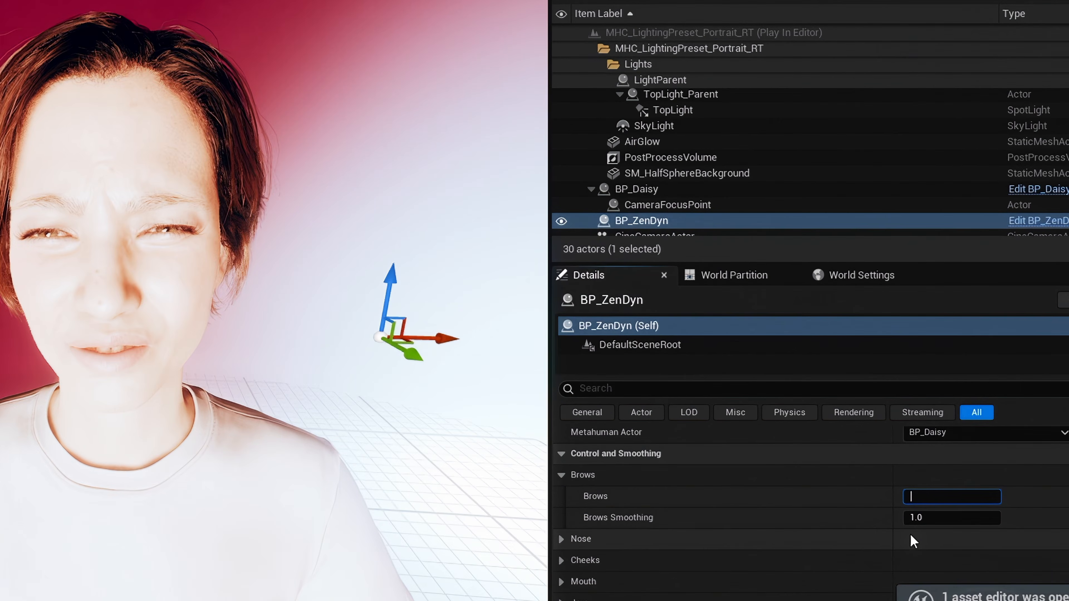
{"action": "key", "text": "Return"}
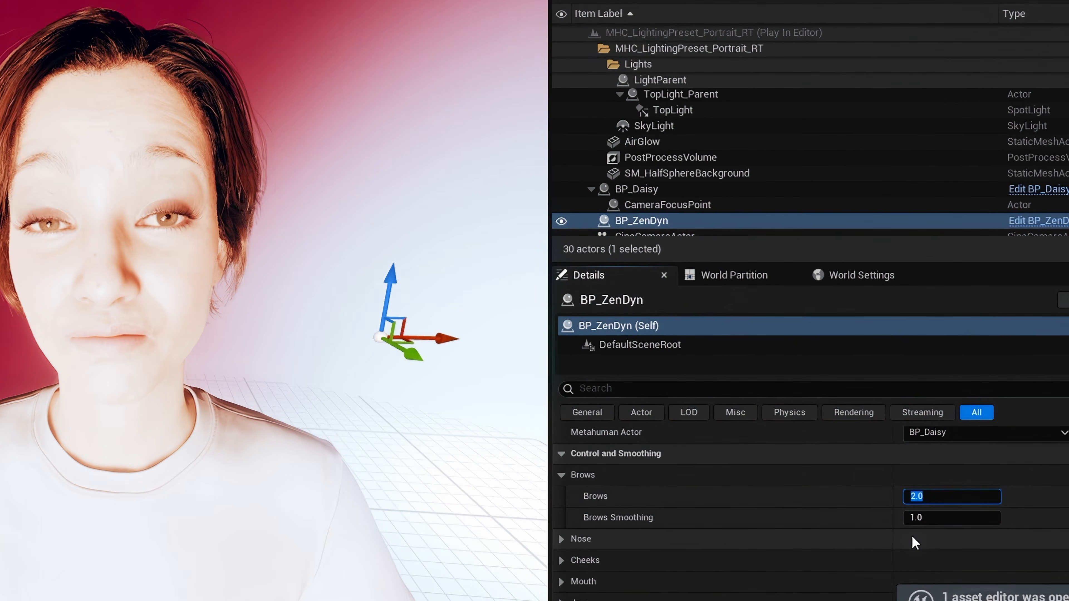
Set the Nose value of BP_ZenDyn under Control and Smoothing to 2.0.
{"action": "left_click", "coordinate": [782, 559]}
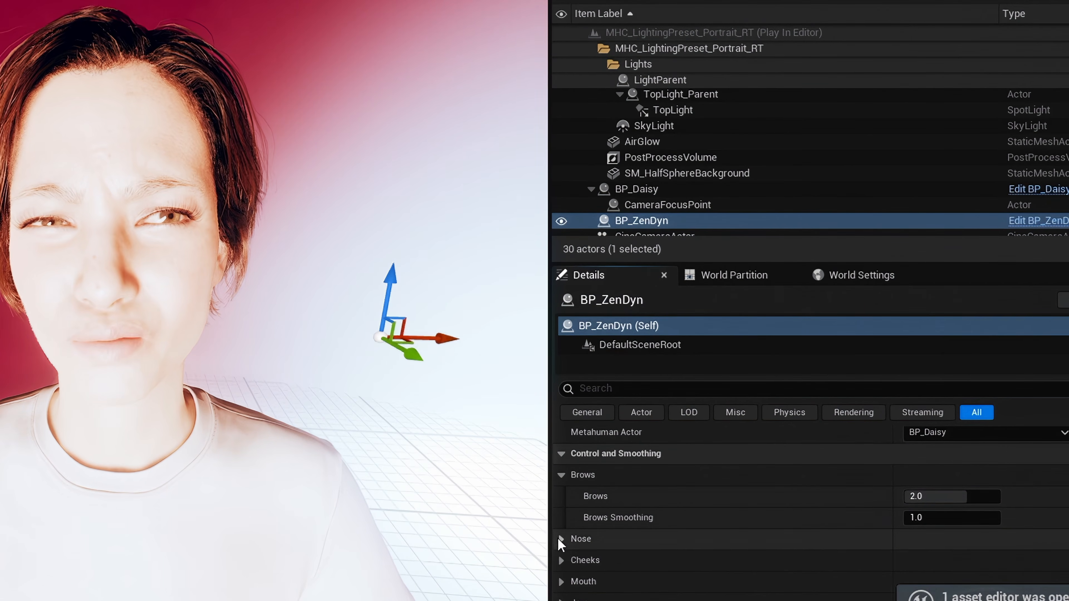
{"action": "left_click", "coordinate": [561, 539]}
{"action": "scroll", "coordinate": [564, 544], "scroll_direction": "down", "scroll_amount": 2}
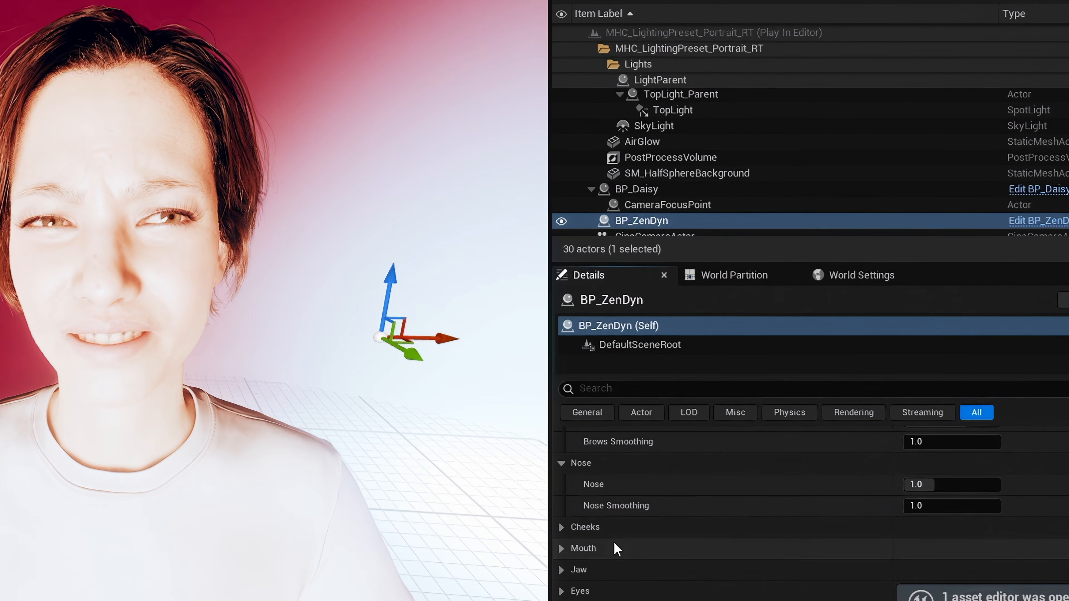
{"action": "left_click", "coordinate": [919, 483]}
{"action": "type", "text": "2"}
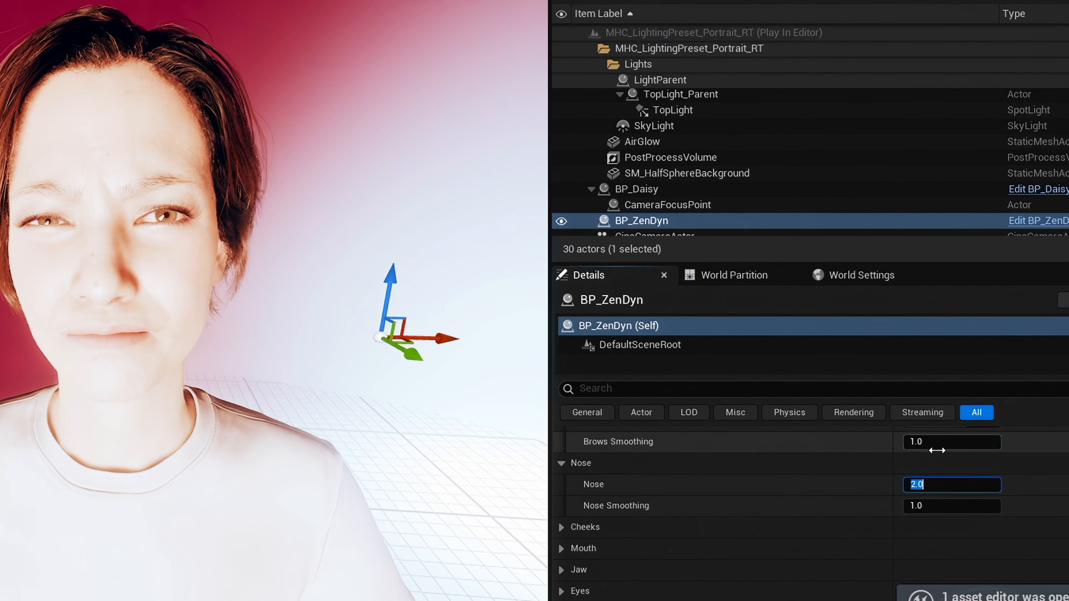
{"action": "left_click", "coordinate": [859, 482]}
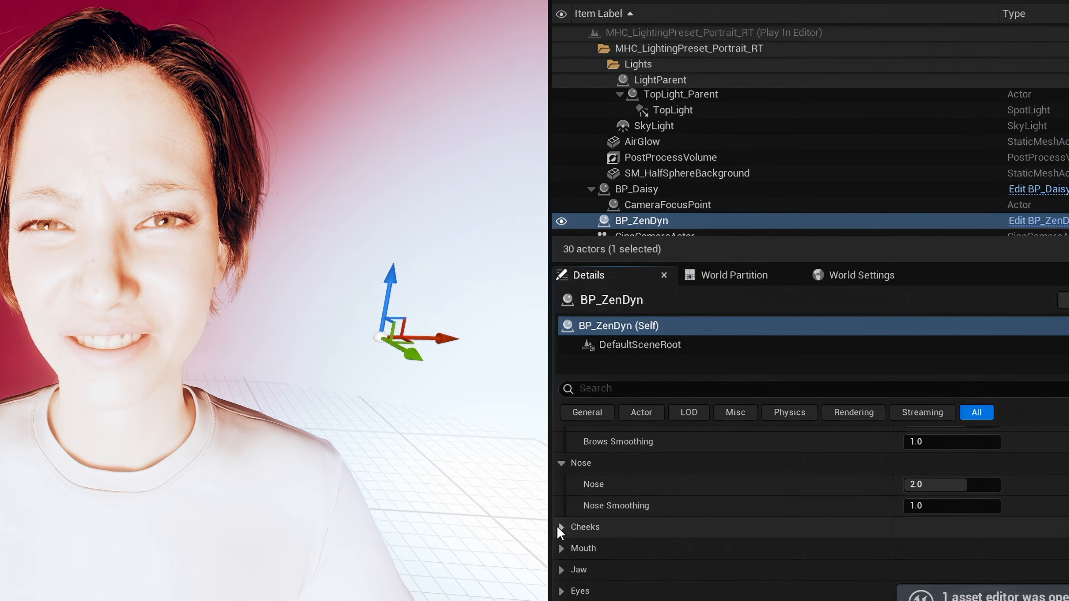
Set the Cheeks value of BP_ZenDyn under Control and Smoothing to 3.0, trying 2.0 first.
{"action": "left_click", "coordinate": [561, 527]}
{"action": "scroll", "coordinate": [882, 494], "scroll_direction": "down", "scroll_amount": 1}
{"action": "left_click", "coordinate": [920, 498]}
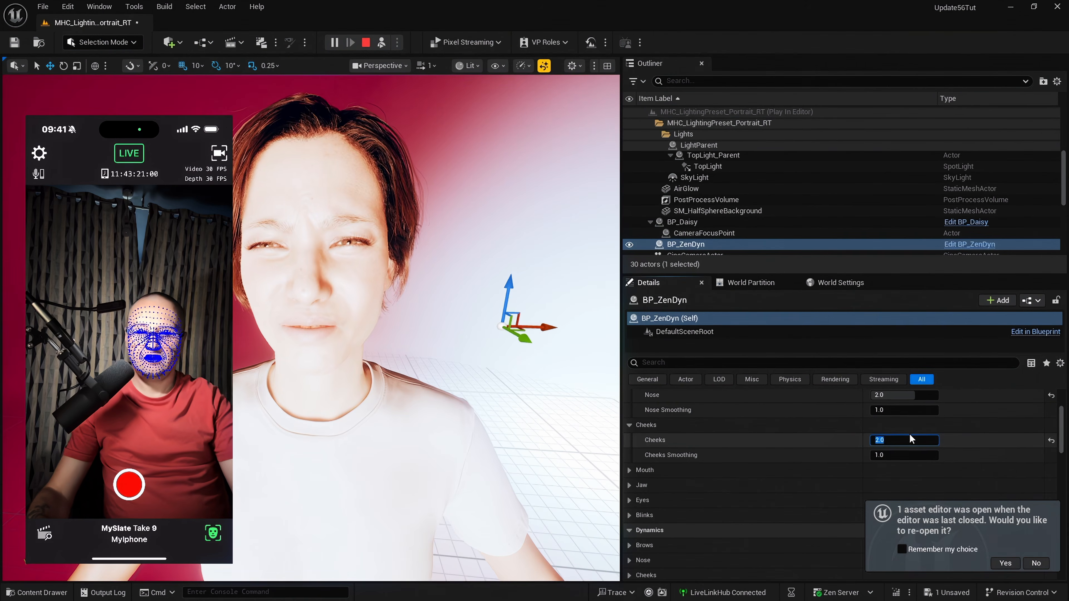
{"action": "key", "text": "Return"}
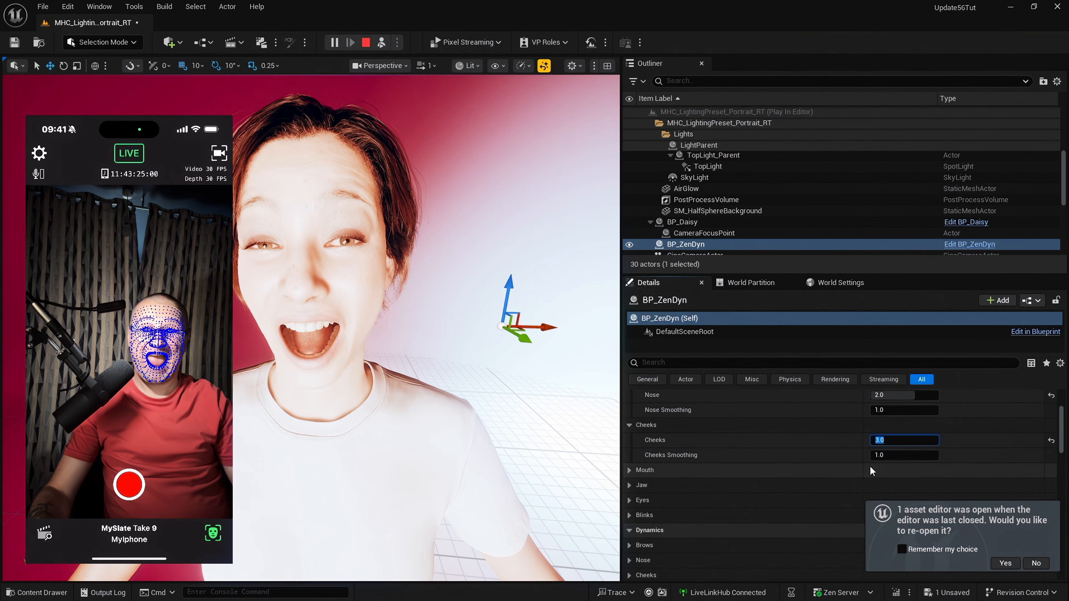
Set the Mouth and Jaw values of BP_ZenDyn under Control and Smoothing to 2.0.
{"action": "left_click", "coordinate": [786, 471]}
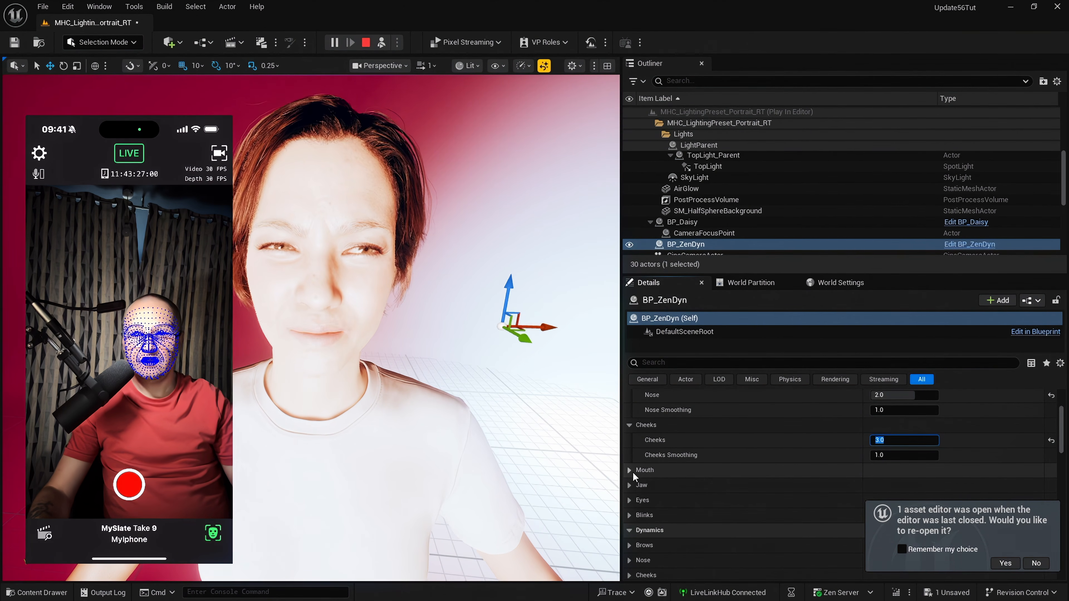
{"action": "scroll", "coordinate": [859, 451], "scroll_direction": "down", "scroll_amount": 1}
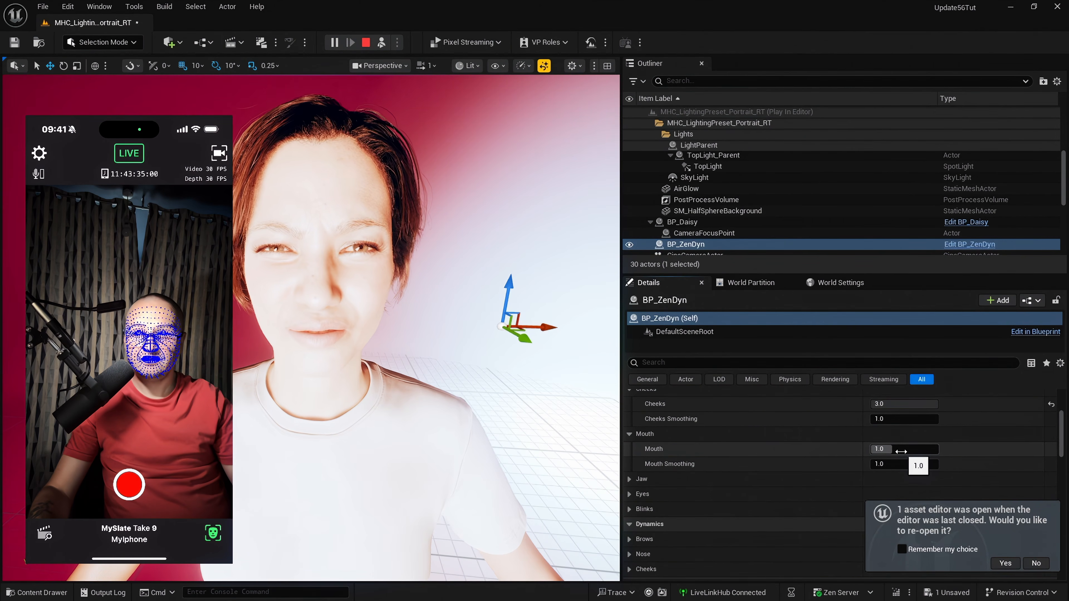
{"action": "left_click", "coordinate": [900, 452]}
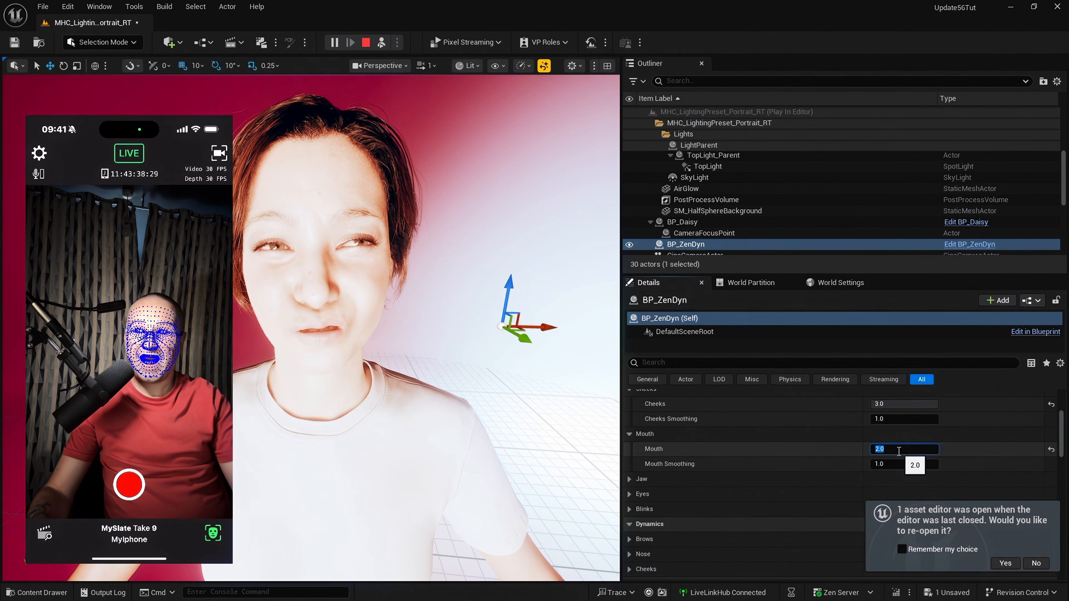
{"action": "left_click", "coordinate": [630, 480]}
{"action": "scroll", "coordinate": [632, 485], "scroll_direction": "down", "scroll_amount": 2}
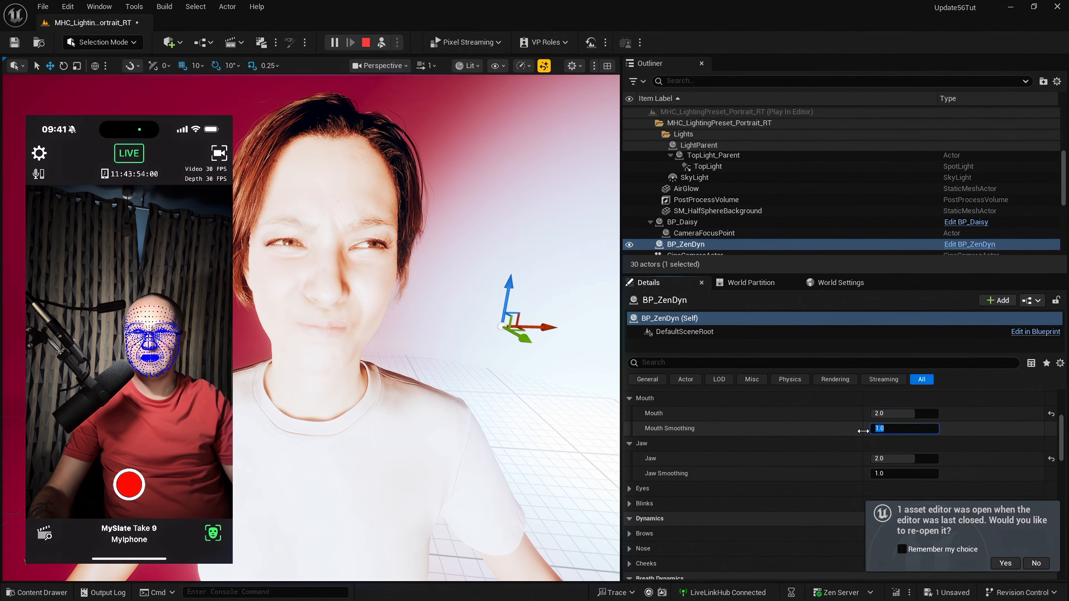
Set Mouth Smoothing to 100, and try Jaw Smoothing at 100 before restoring it to 1.0.
{"action": "type", "text": "100"}
{"action": "key", "text": "Return"}
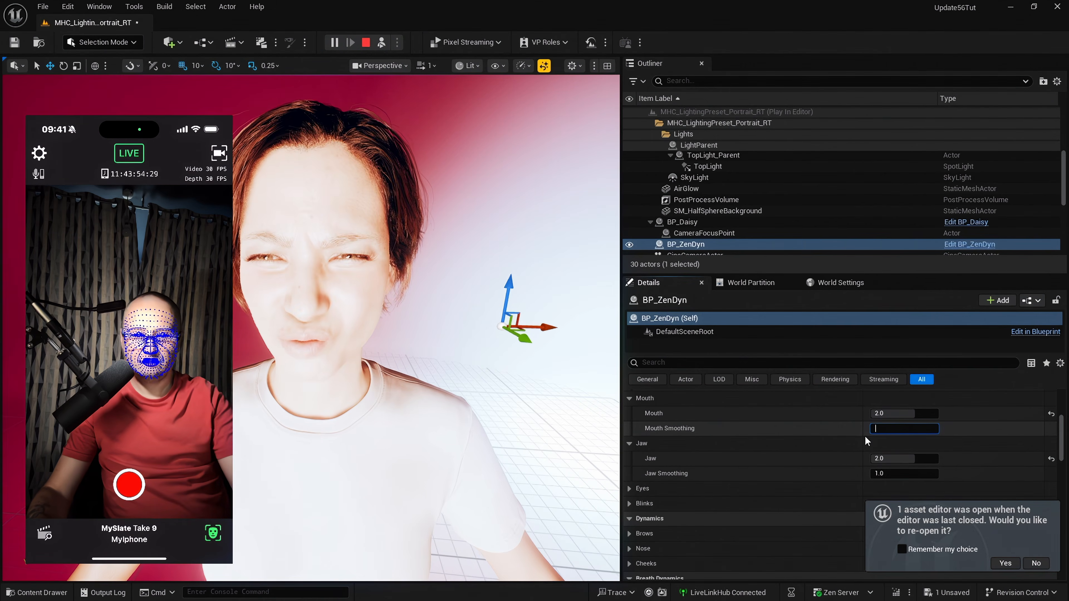
{"action": "left_click", "coordinate": [903, 474]}
{"action": "type", "text": "100"}
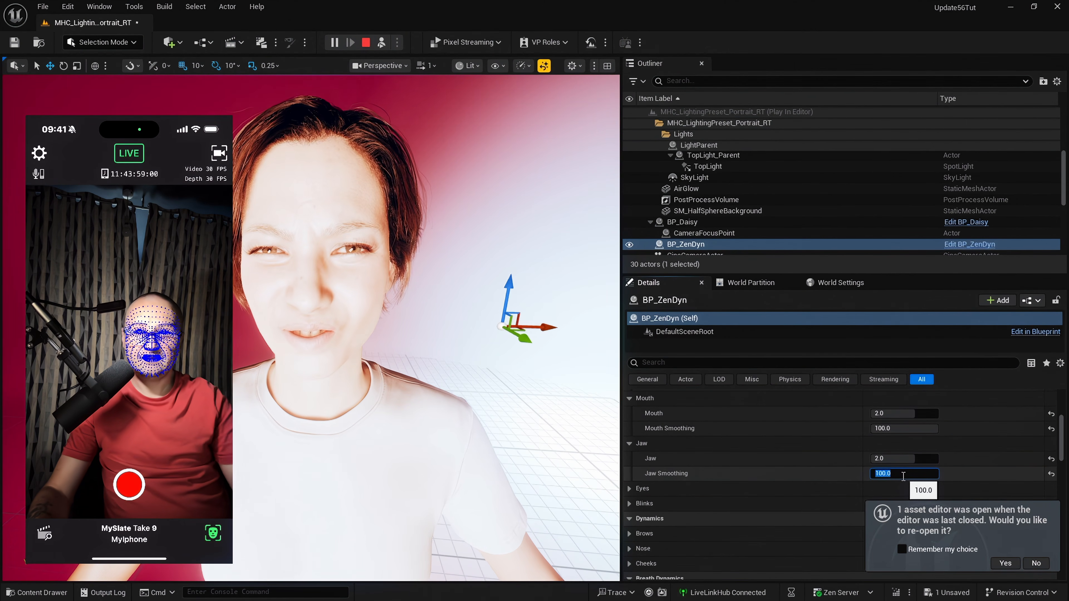
{"action": "key", "text": "Return"}
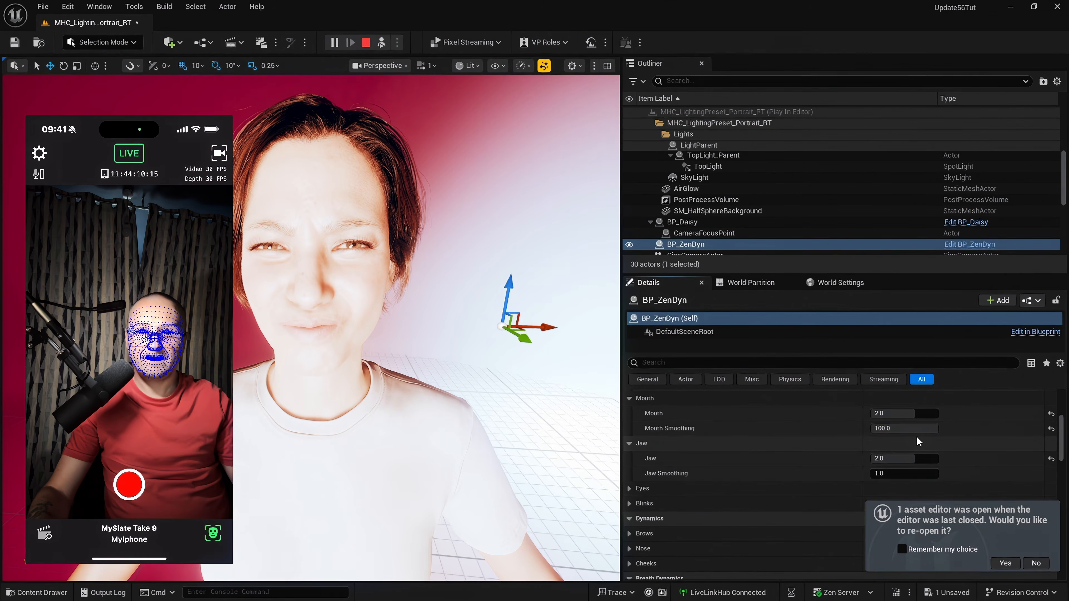
{"action": "left_click", "coordinate": [917, 430]}
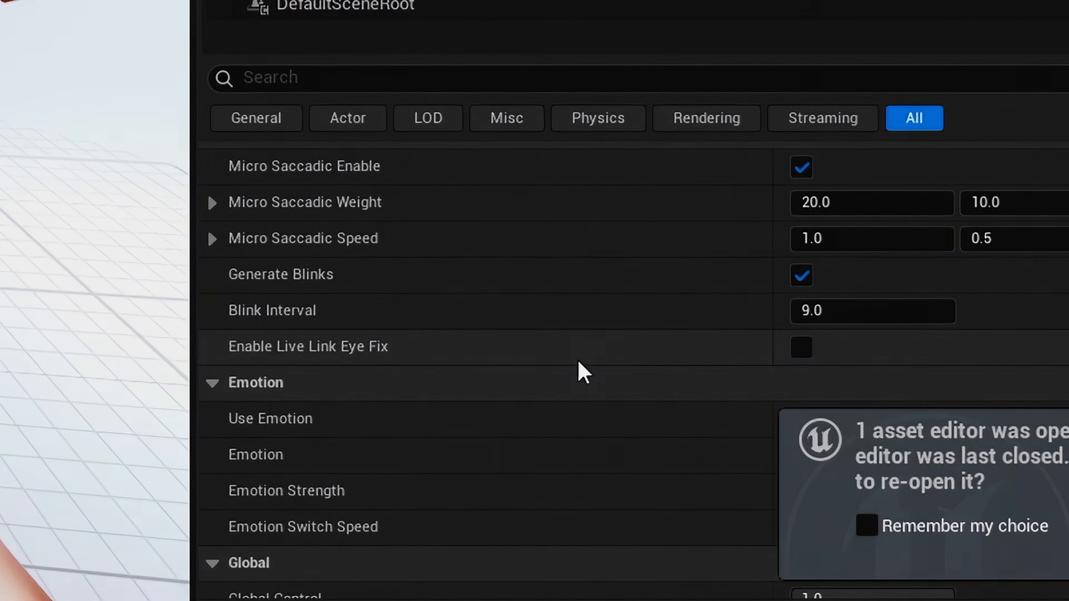
Try Enable Live Link Eye Fix on BP_ZenDyn and turn it off again.
{"action": "left_click", "coordinate": [808, 345]}
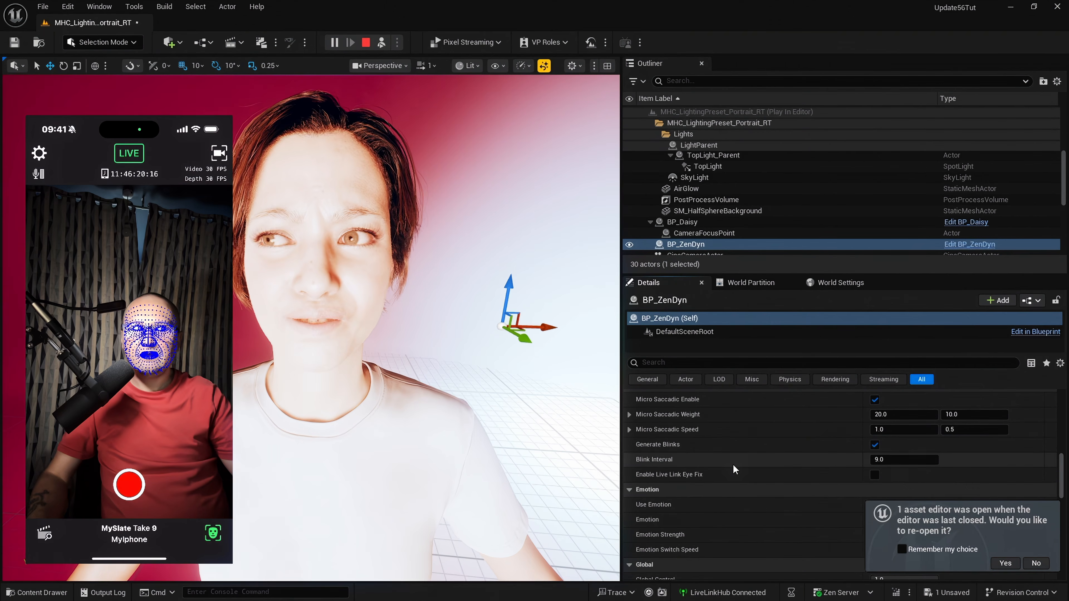
{"action": "left_click", "coordinate": [875, 476]}
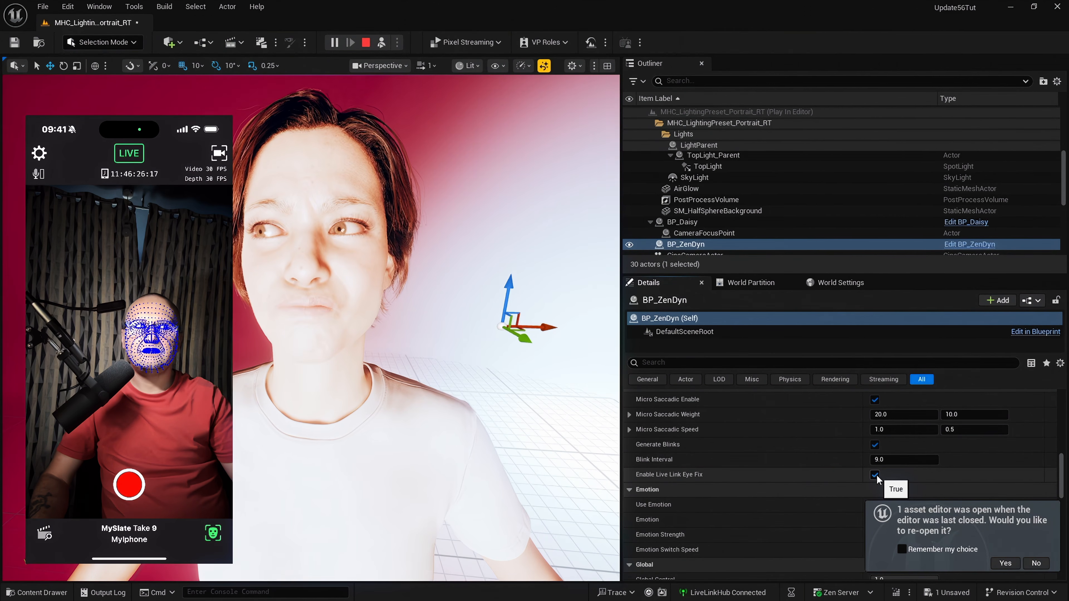
{"action": "left_click", "coordinate": [877, 475]}
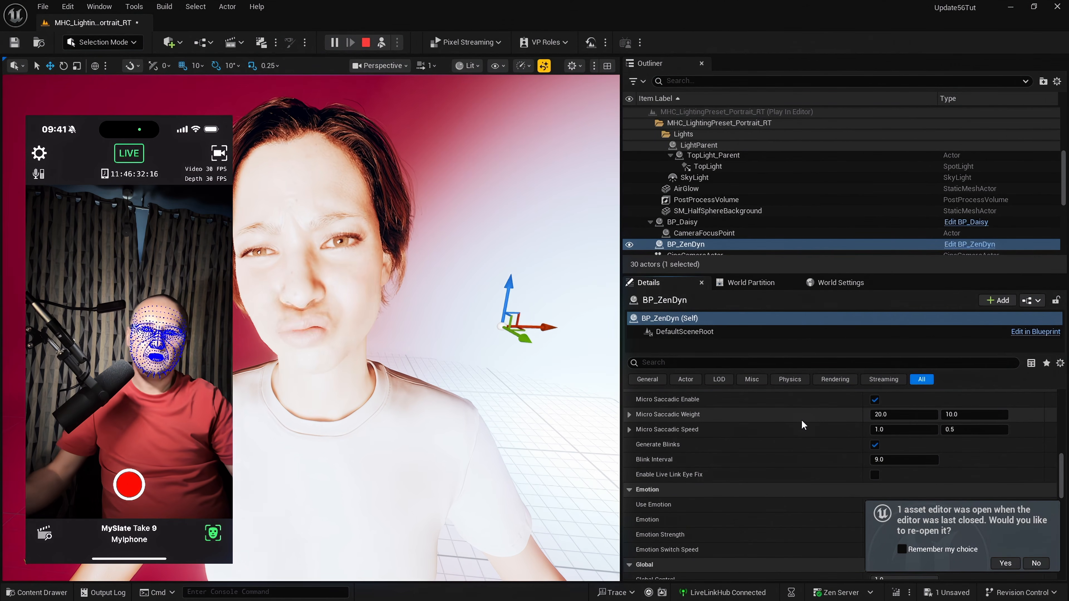
Enable Use Emotion on BP_ZenDyn and apply the Surprised emotion with an Emotion Strength of about 0.63.
{"action": "scroll", "coordinate": [825, 425], "scroll_direction": "down", "scroll_amount": 3}
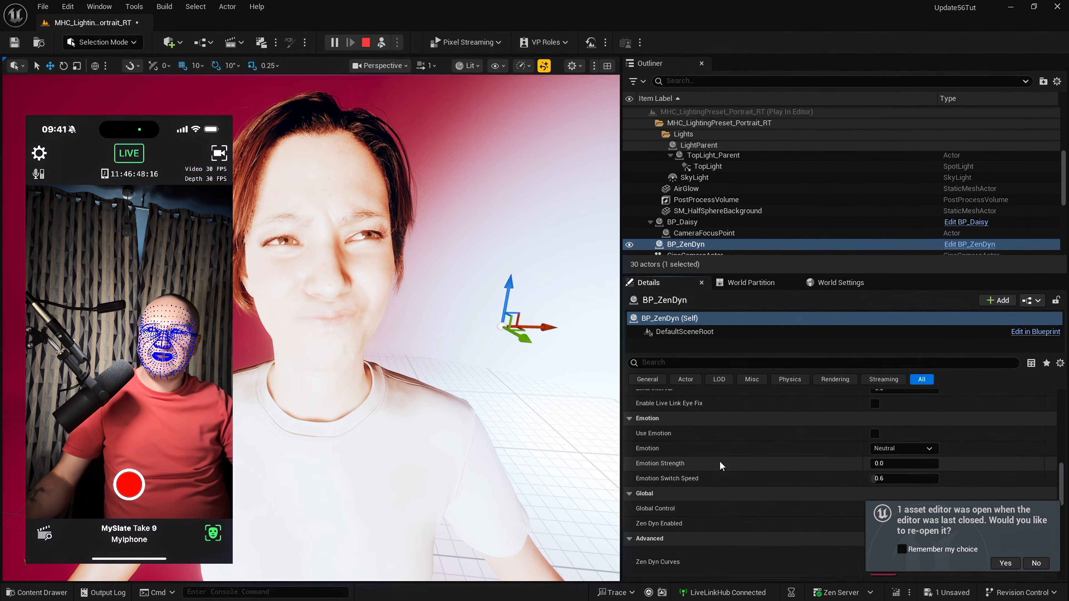
{"action": "scroll", "coordinate": [862, 436], "scroll_direction": "down", "scroll_amount": 1}
{"action": "left_click", "coordinate": [875, 434]}
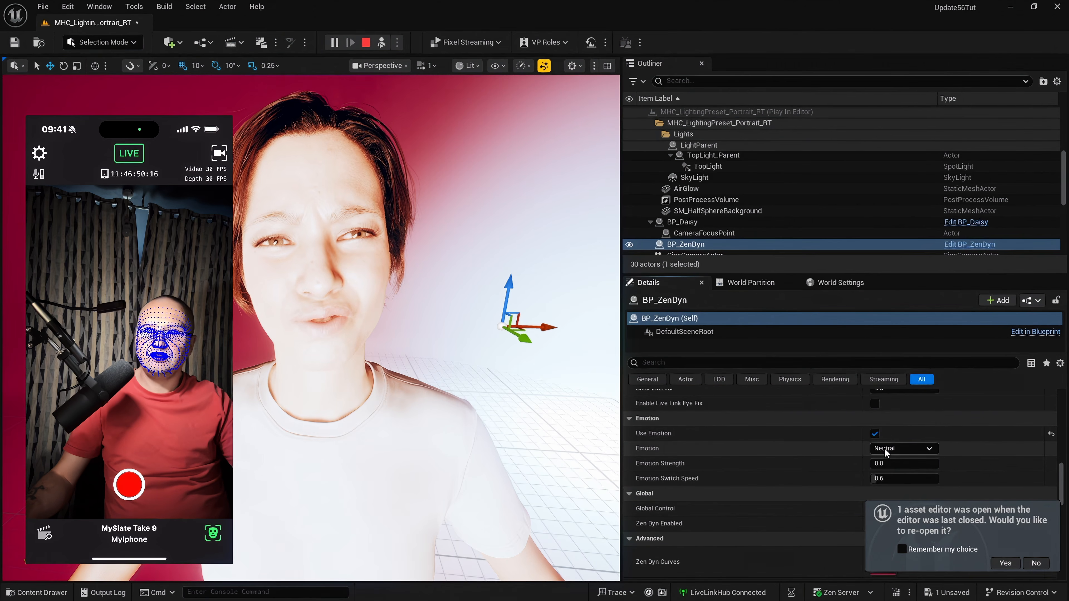
{"action": "scroll", "coordinate": [832, 455], "scroll_direction": "down", "scroll_amount": 1}
{"action": "left_click", "coordinate": [910, 432]}
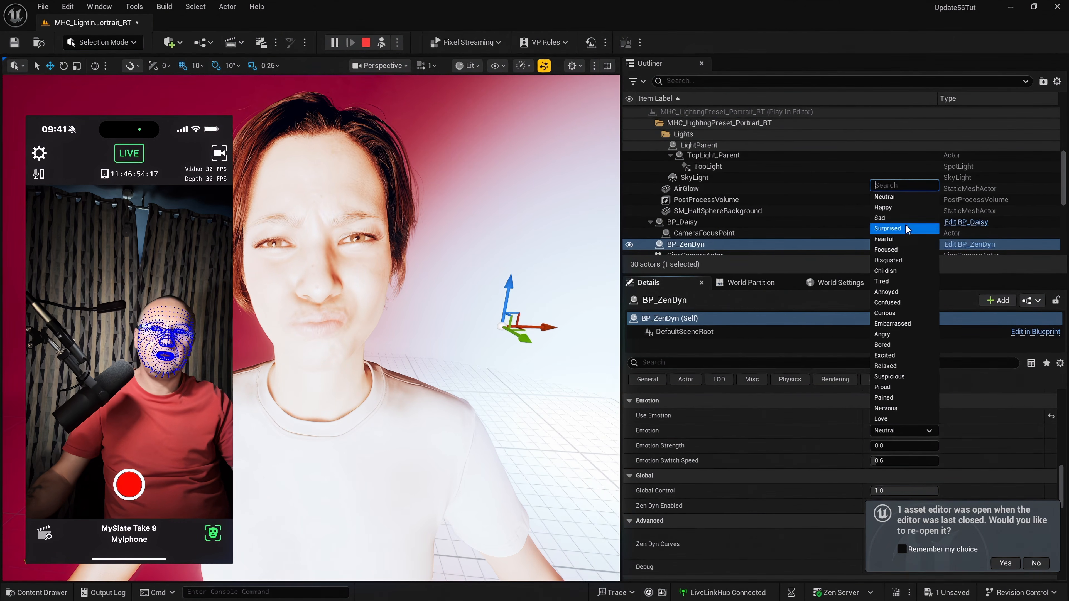
{"action": "left_click", "coordinate": [913, 228]}
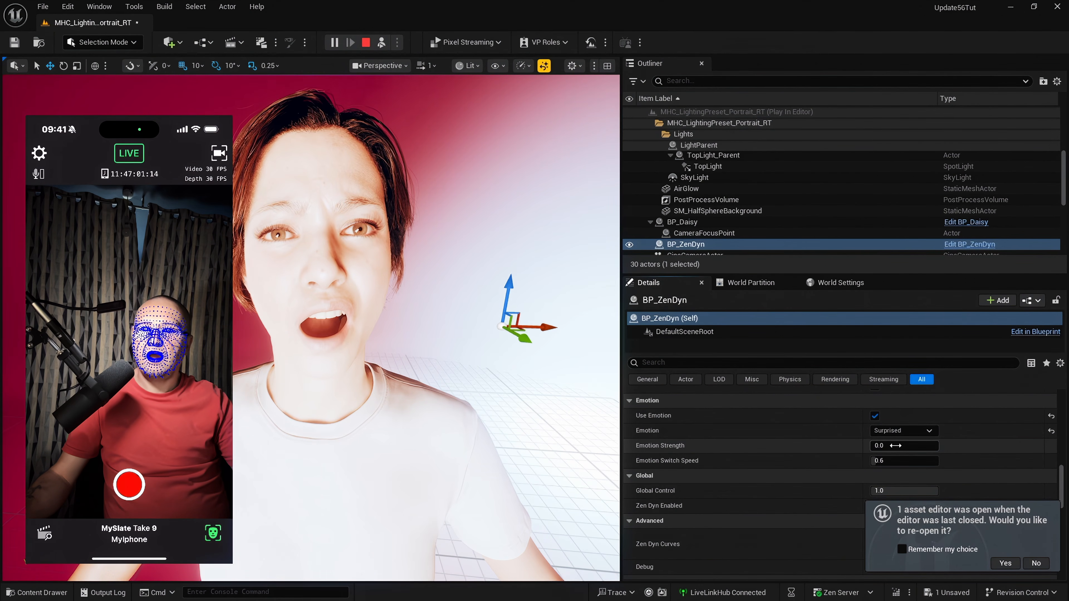
{"action": "left_click_drag", "start_coordinate": [889, 447], "coordinate": [901, 446]}
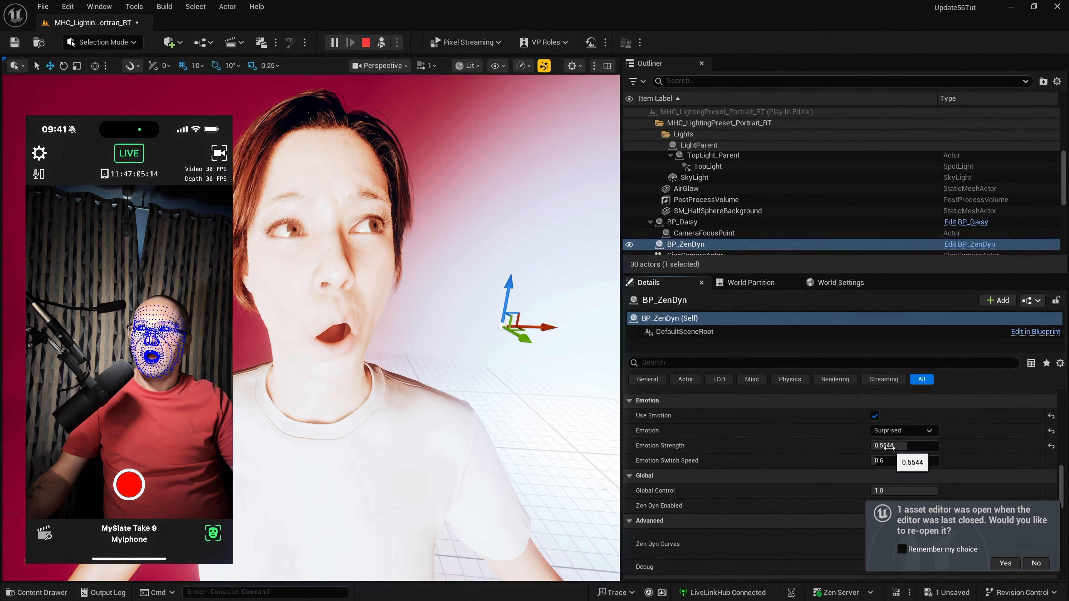
{"action": "left_click_drag", "start_coordinate": [889, 446], "coordinate": [897, 447]}
Switch BP_ZenDyn's emotion to Happy and lower the Emotion Strength to about 0.27.
{"action": "left_click", "coordinate": [890, 431]}
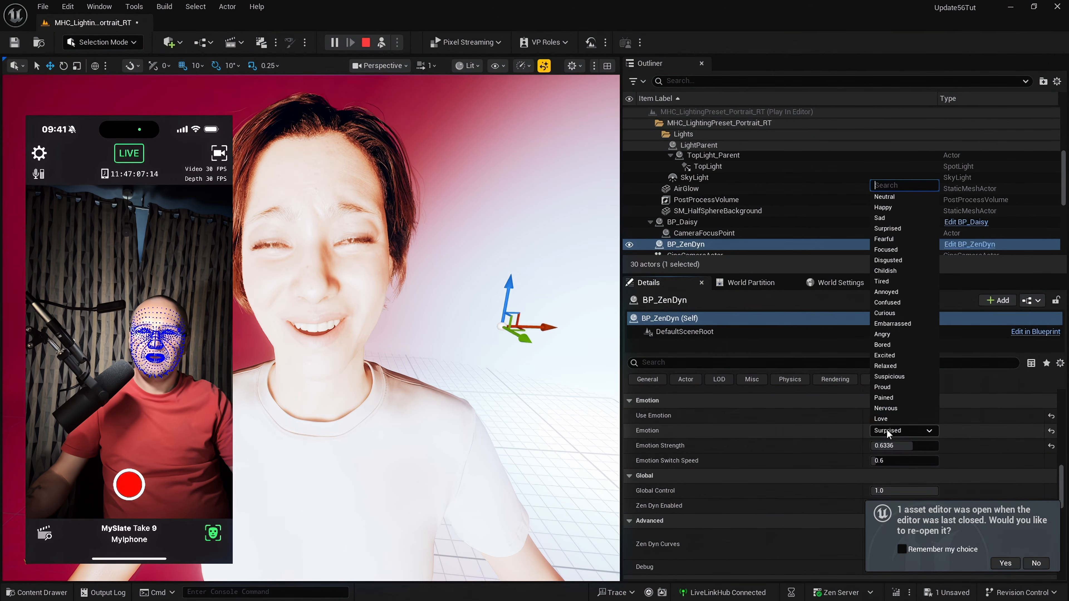
{"action": "left_click", "coordinate": [891, 208]}
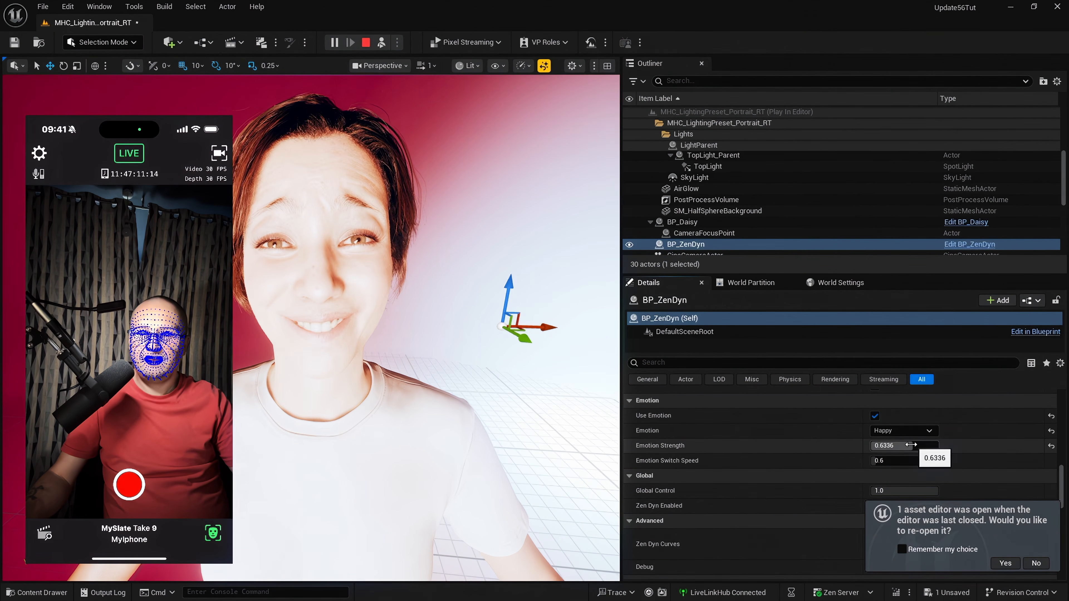
{"action": "mouse_move", "coordinate": [911, 440]}
{"action": "left_mouse_down"}
{"action": "mouse_move", "coordinate": [900, 441]}
{"action": "mouse_move", "coordinate": [909, 448]}
{"action": "left_mouse_up"}
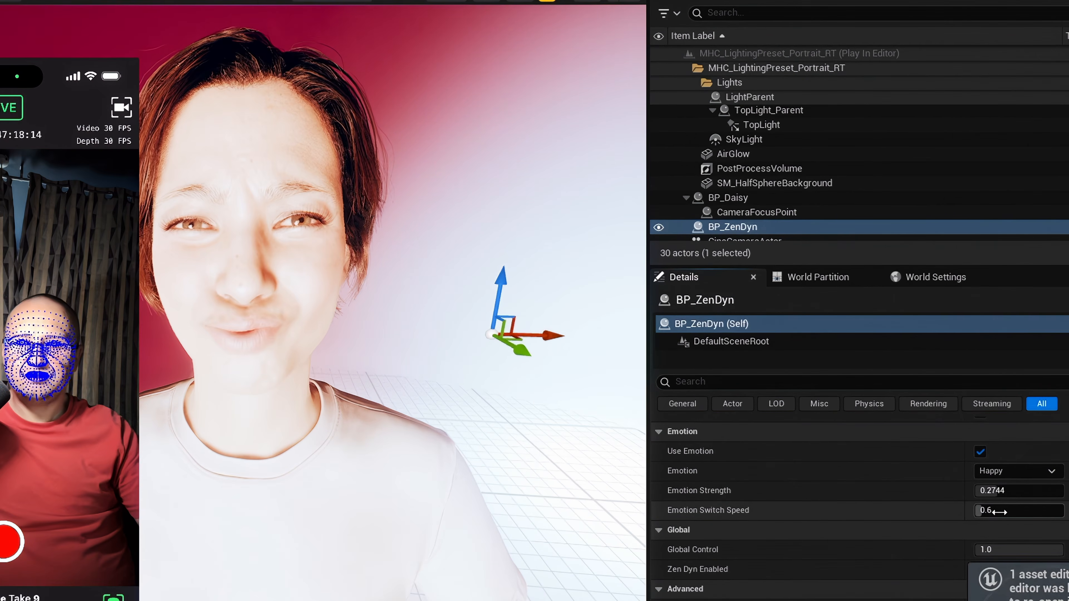
Try Global Control at 0.0, and switch Zen Dyn Enabled off and back on to compare the face.
{"action": "scroll", "coordinate": [925, 559], "scroll_direction": "down", "scroll_amount": 1}
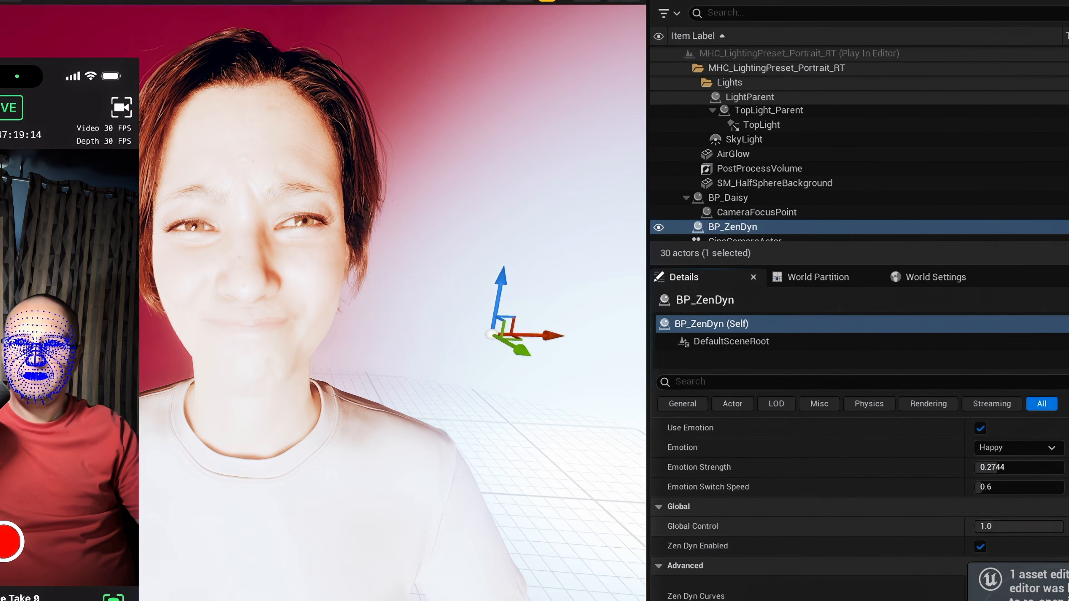
{"action": "left_click_drag", "start_coordinate": [1014, 527], "coordinate": [975, 528]}
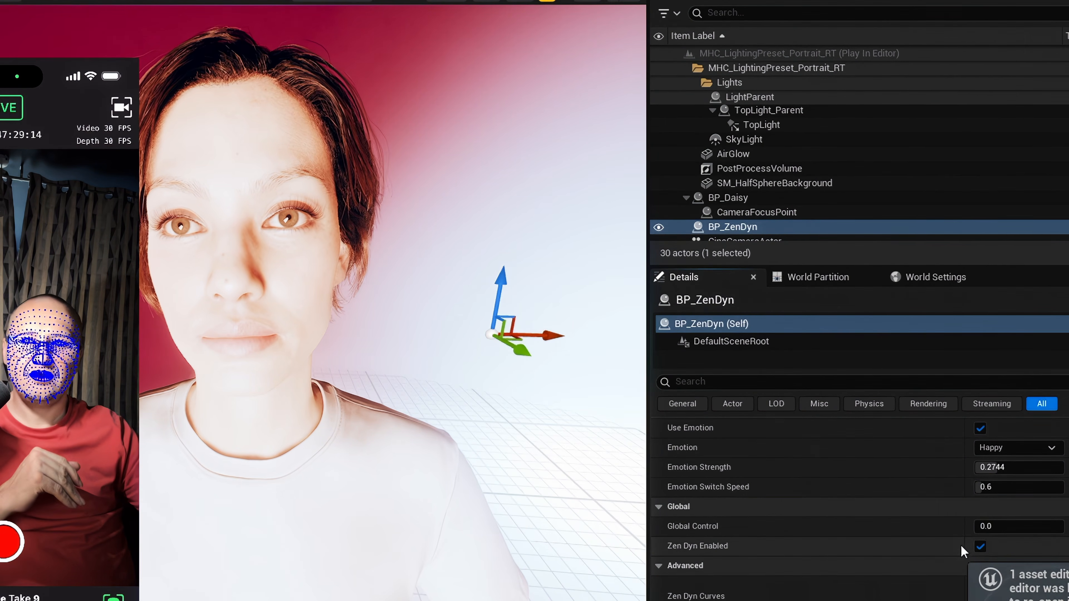
{"action": "left_click", "coordinate": [981, 547]}
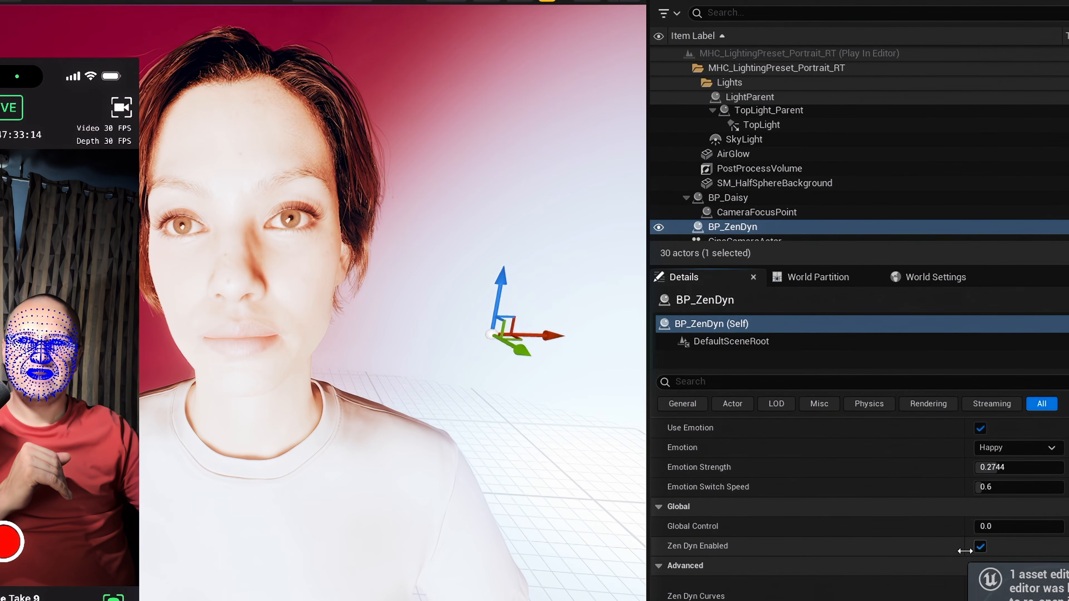
{"action": "left_click", "coordinate": [980, 547]}
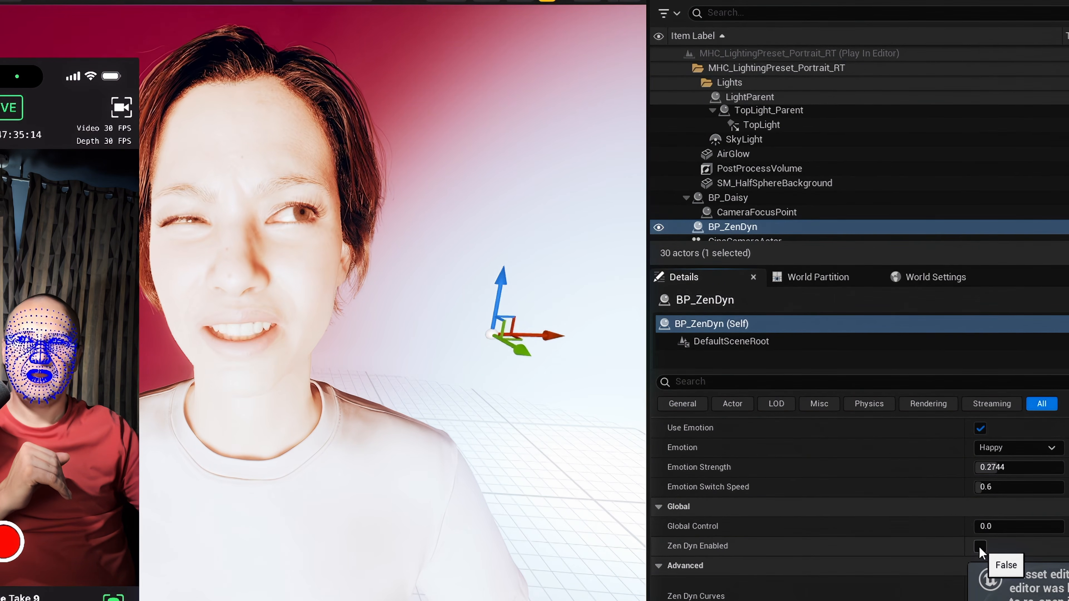
{"action": "left_click", "coordinate": [979, 547]}
Raise Global Control to about 0.24 to test partial influence, and restore it to 1.0.
{"action": "left_click_drag", "start_coordinate": [987, 527], "coordinate": [1010, 529]}
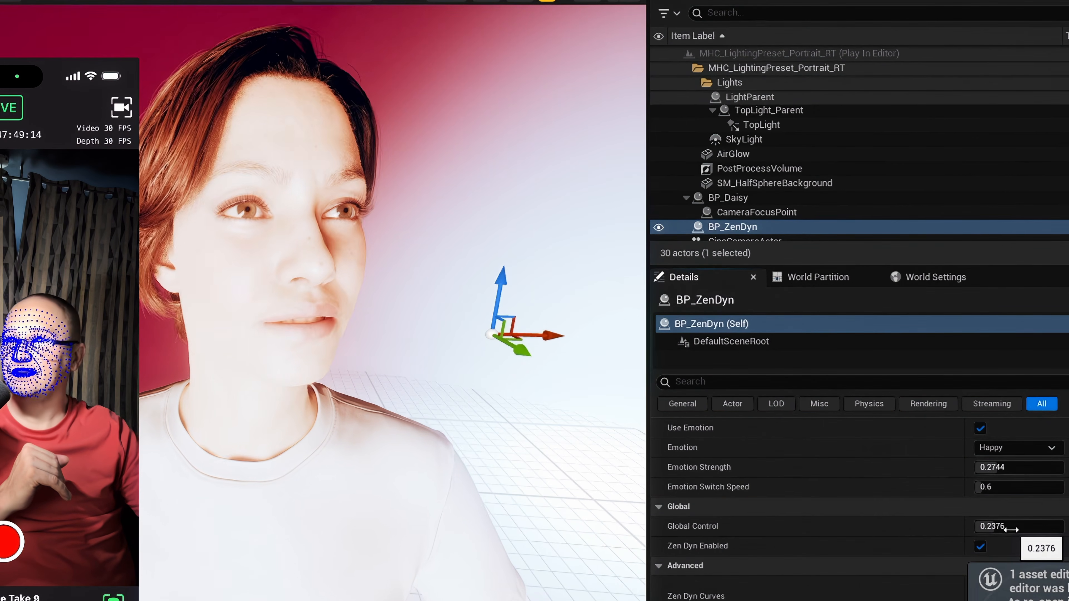
{"action": "left_click", "coordinate": [1011, 528]}
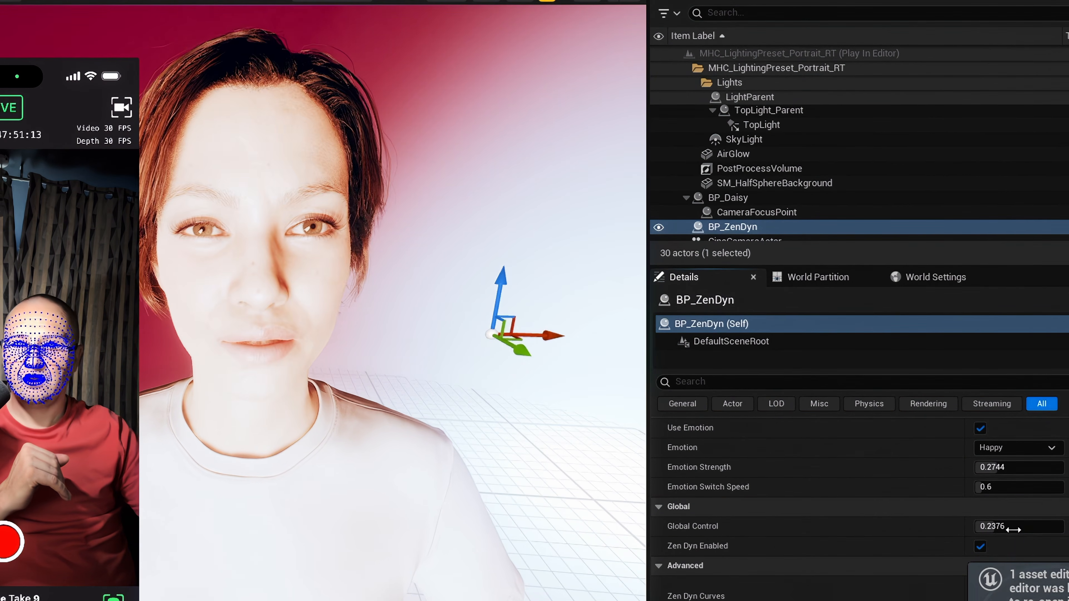
{"action": "type", "text": "1"}
{"action": "key", "text": "Return"}
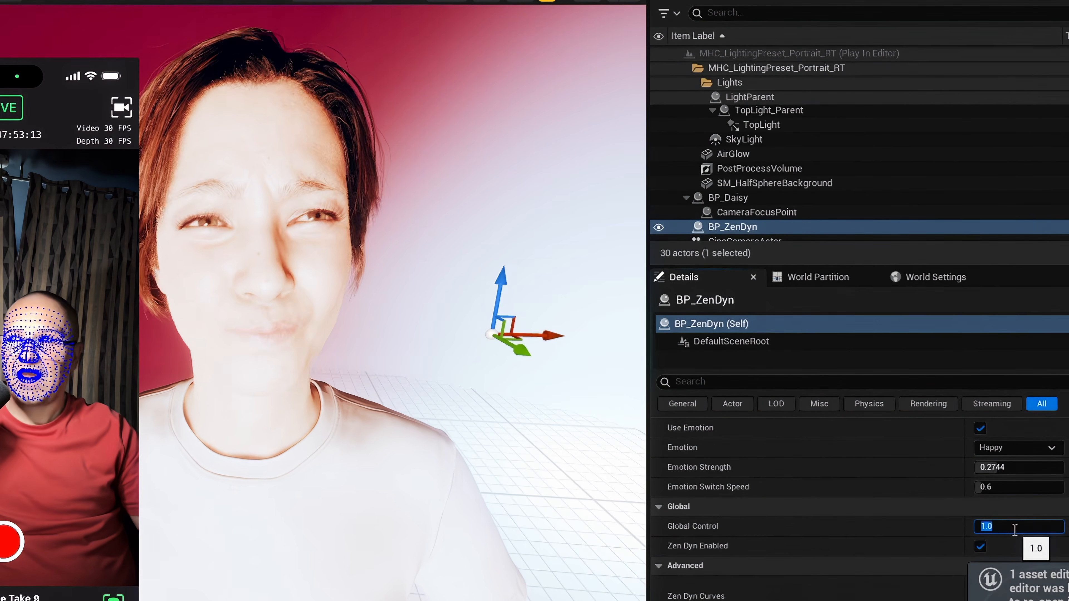
{"action": "left_click", "coordinate": [894, 505]}
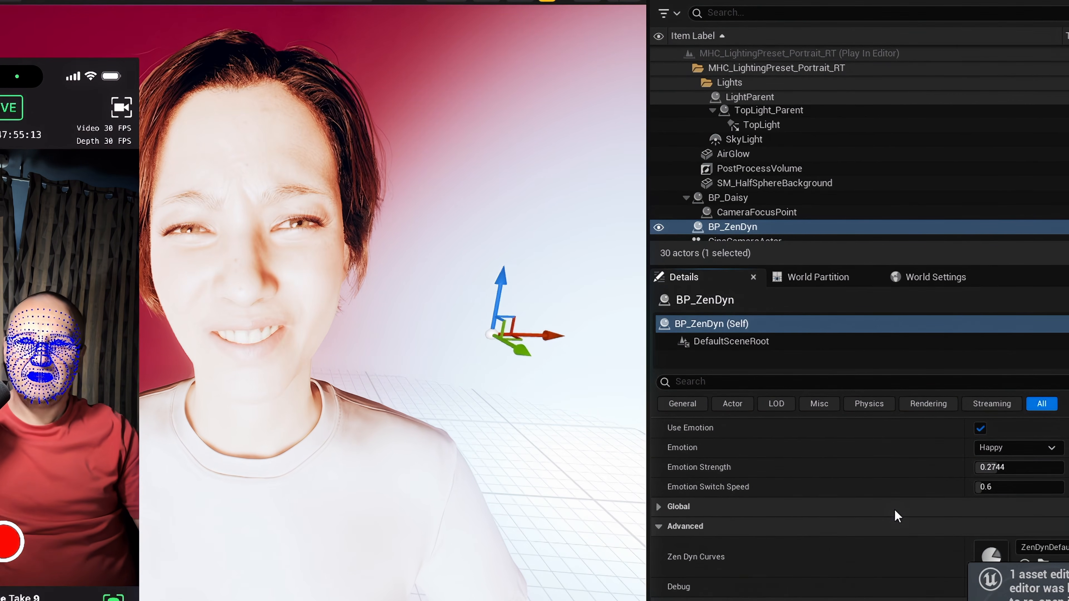
{"action": "left_click", "coordinate": [895, 508]}
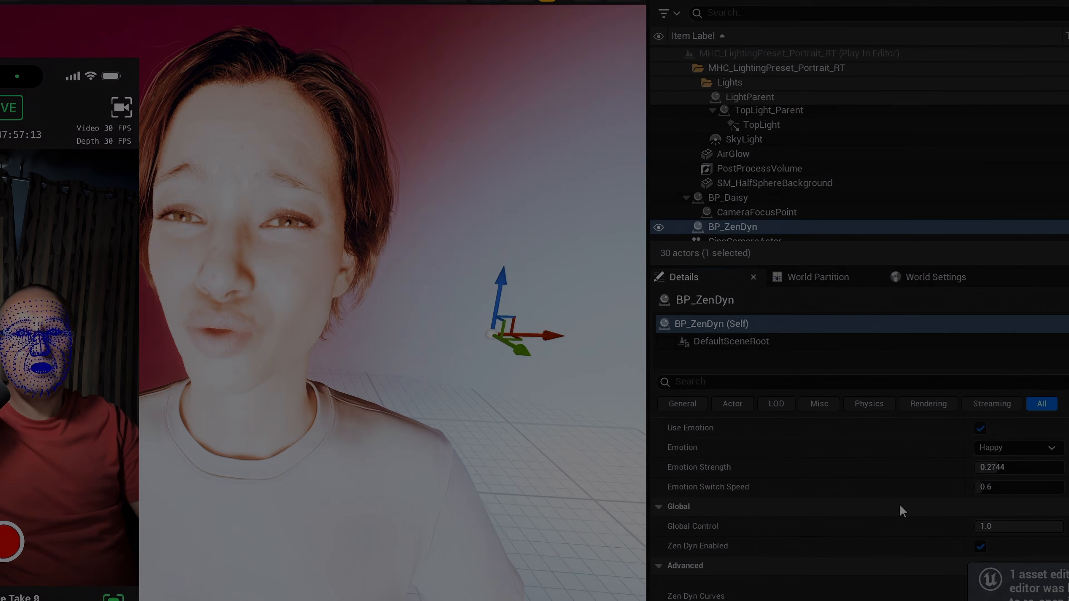